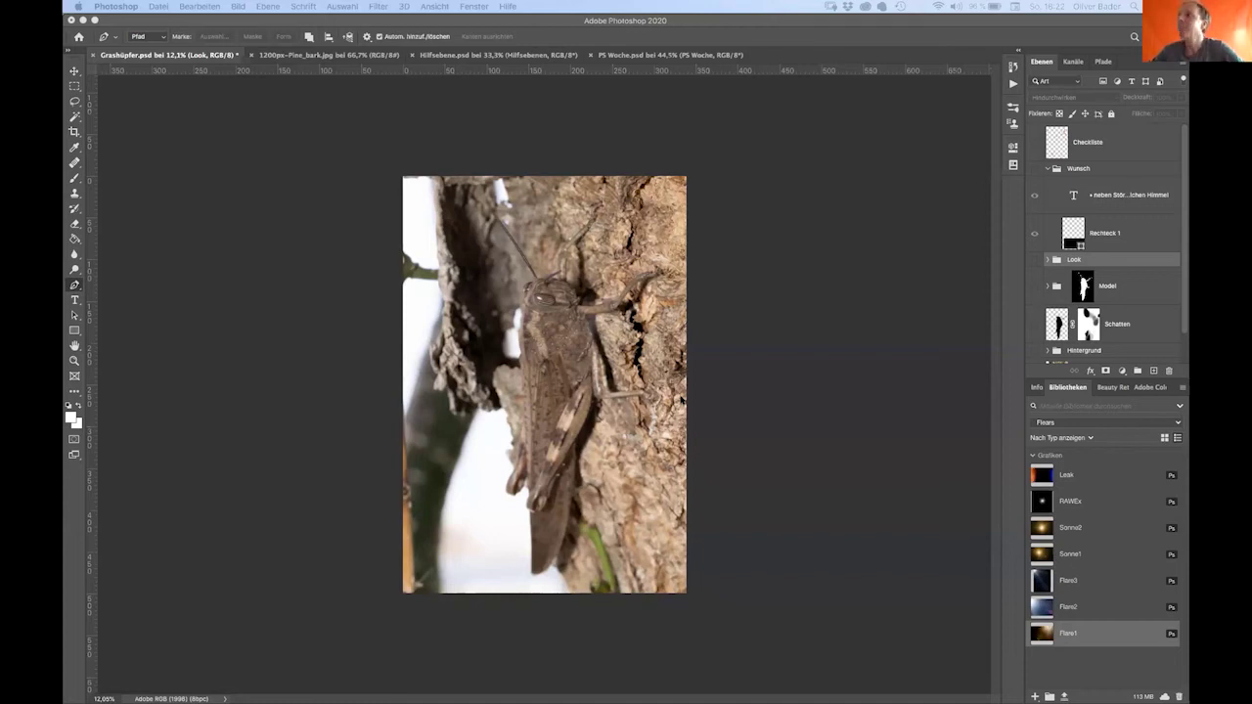
- Read the retouching wishes by showing the Wunsch group over the grasshopper photo, and hide the group again
{"action": "left_click", "coordinate": [1034, 168]}
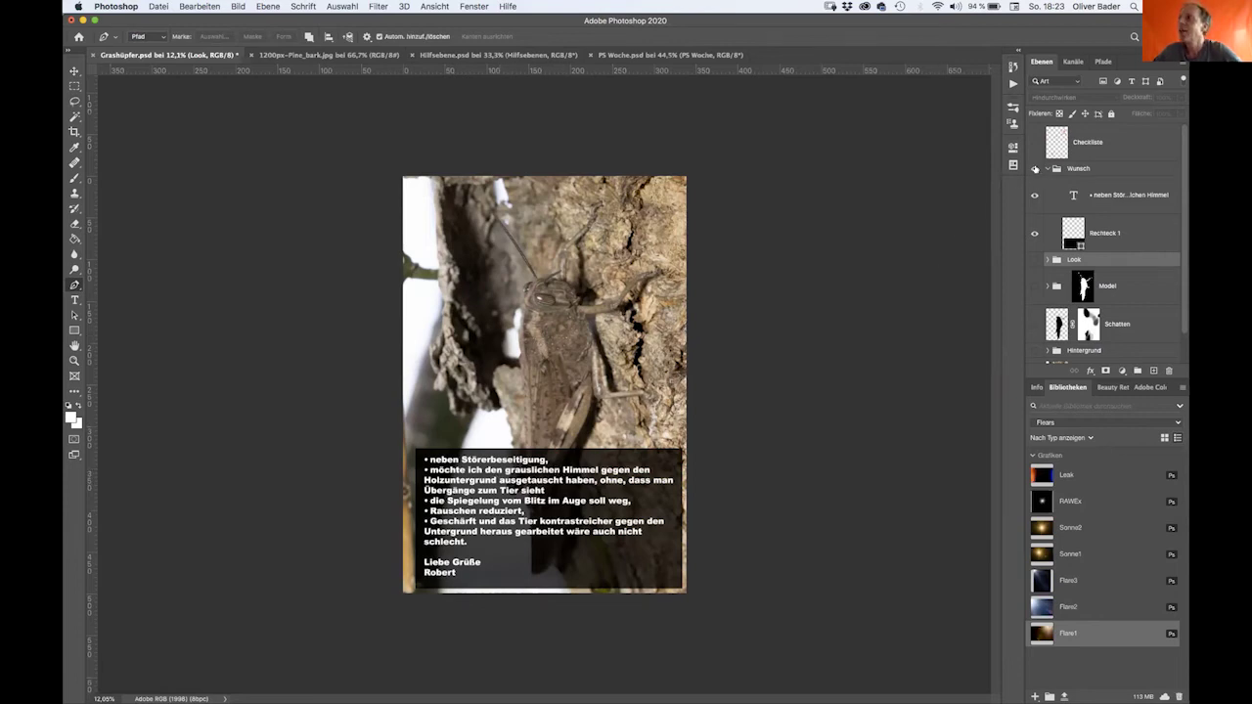
{"action": "left_click", "coordinate": [1035, 170]}
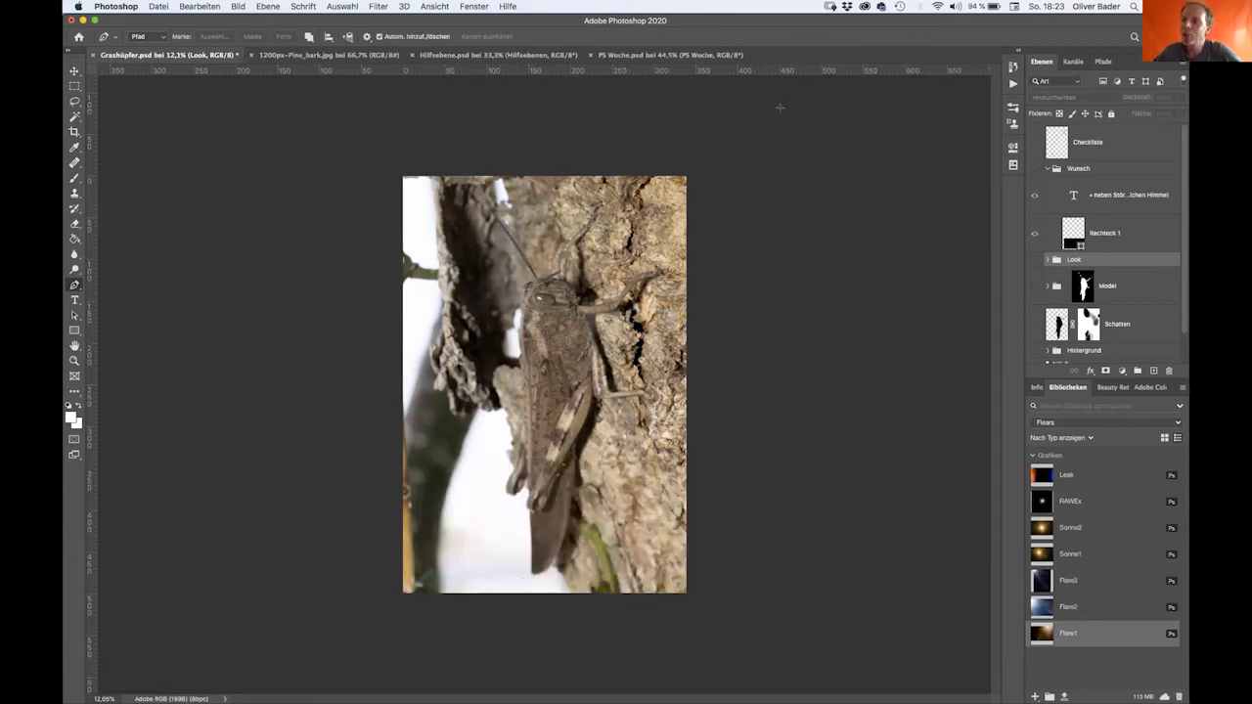
{"action": "left_click", "coordinate": [1035, 170]}
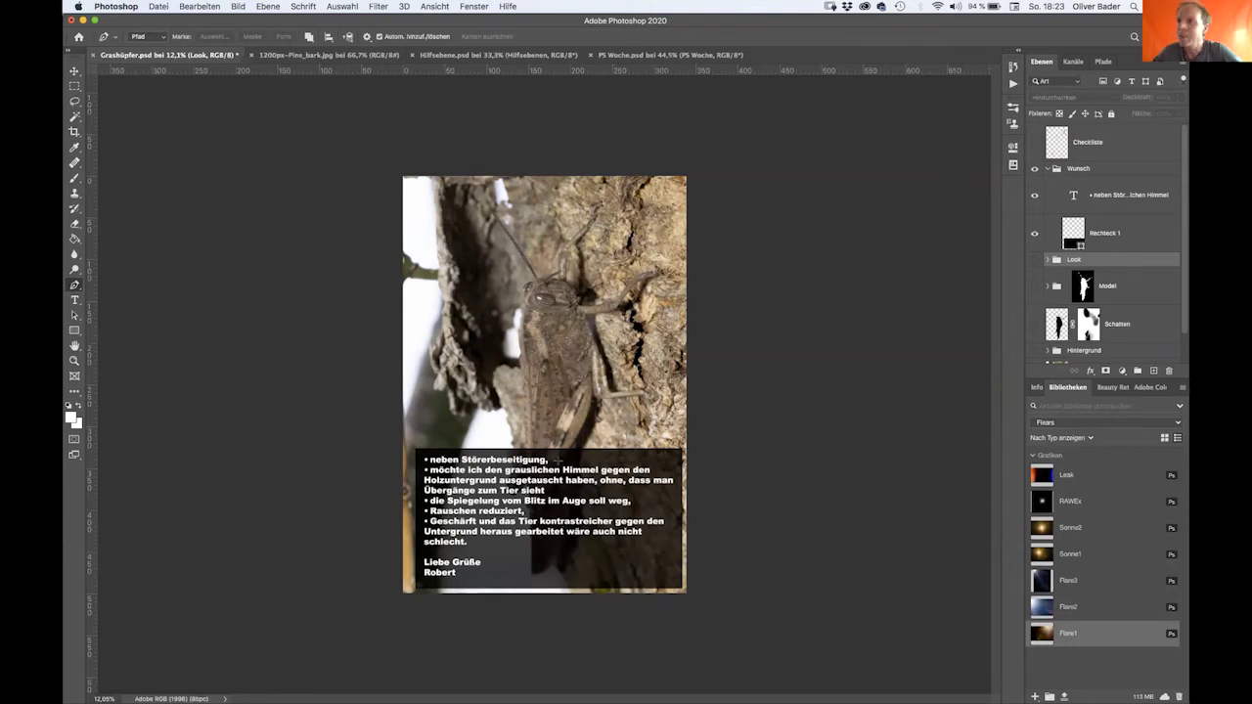
{"action": "left_click", "coordinate": [1034, 168]}
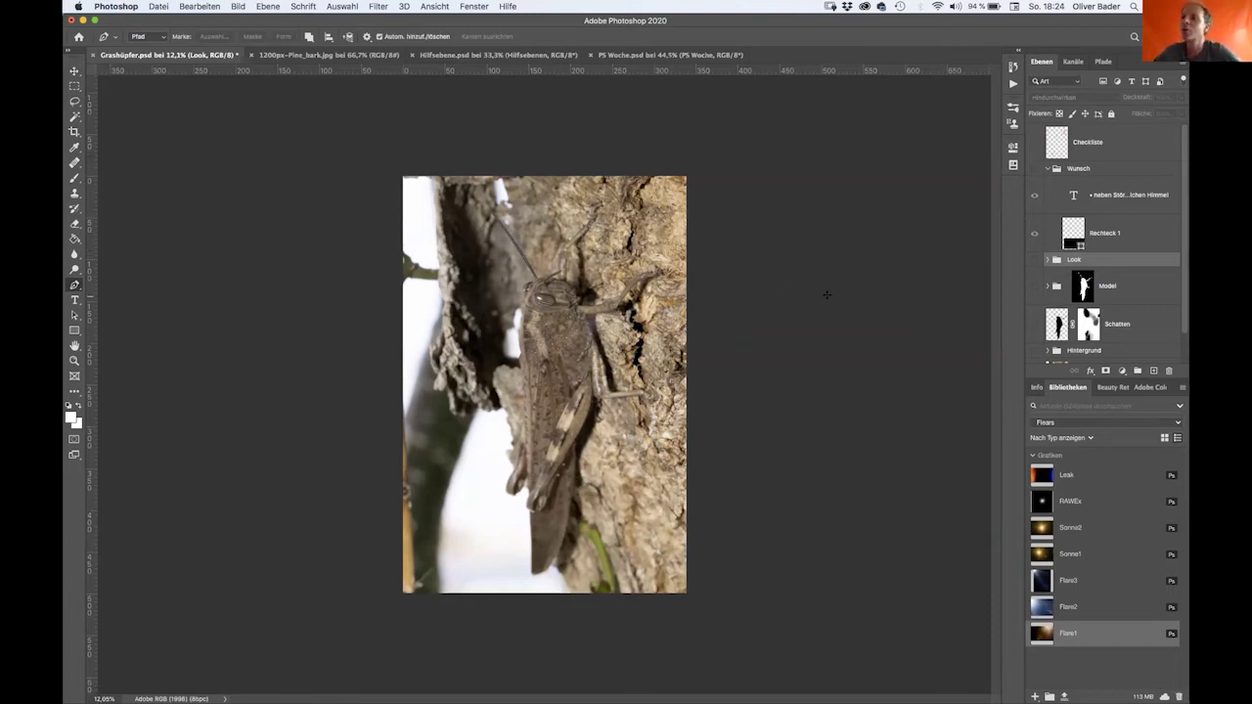
{"action": "left_click", "coordinate": [1035, 195]}
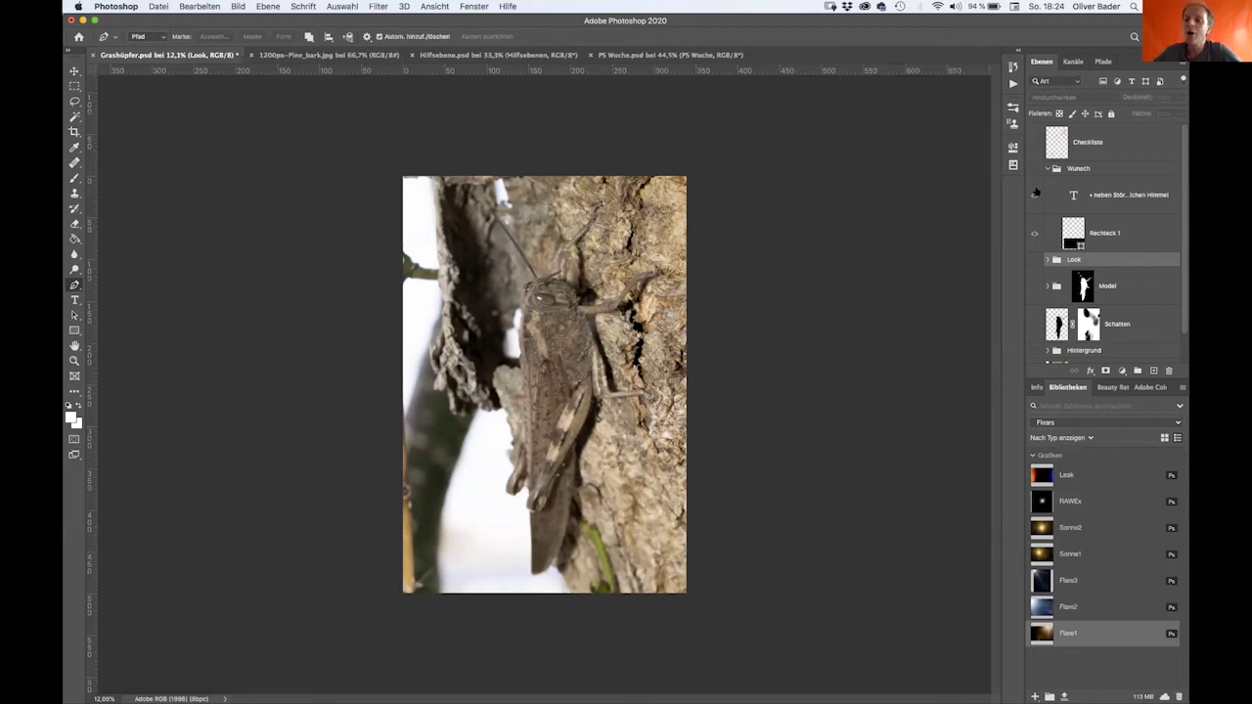
{"action": "left_click", "coordinate": [1035, 194]}
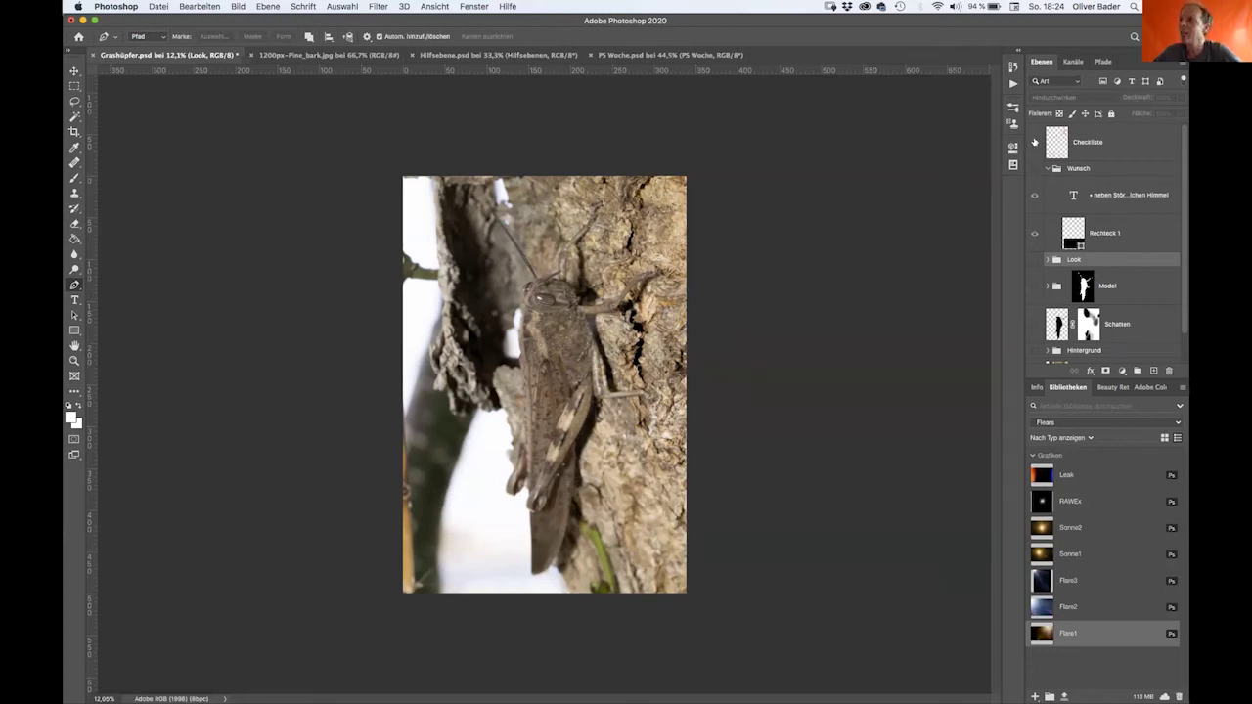
- Review the red Checkliste markings, hide that layer again, and inspect the original grasshopper photo up close
{"action": "left_click", "coordinate": [1035, 142]}
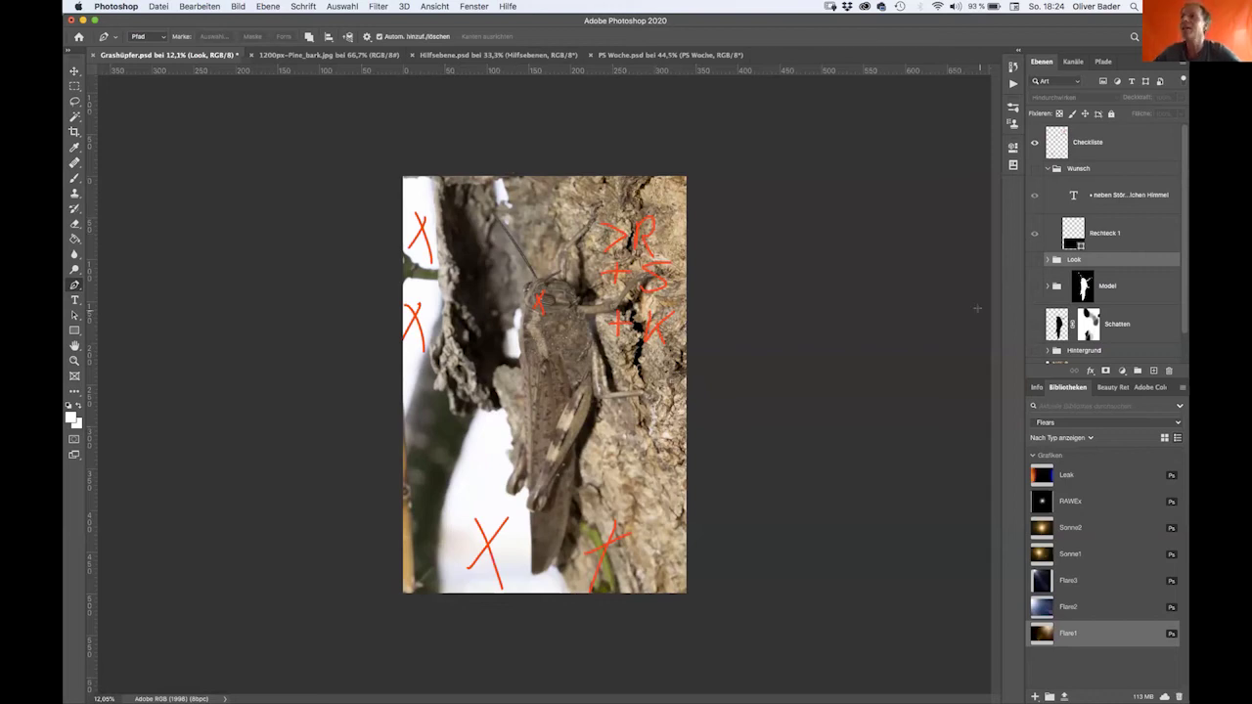
{"action": "left_click", "coordinate": [1035, 142]}
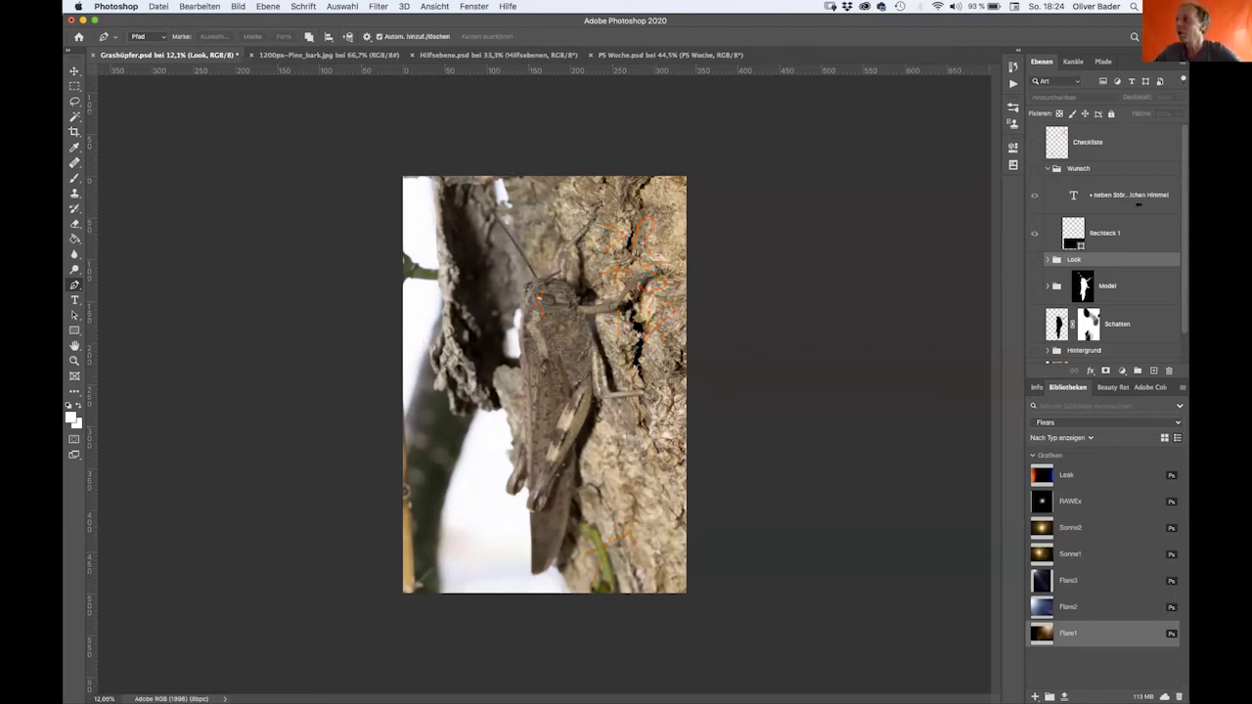
{"action": "scroll", "coordinate": [1182, 209], "scroll_direction": "down", "scroll_amount": 2}
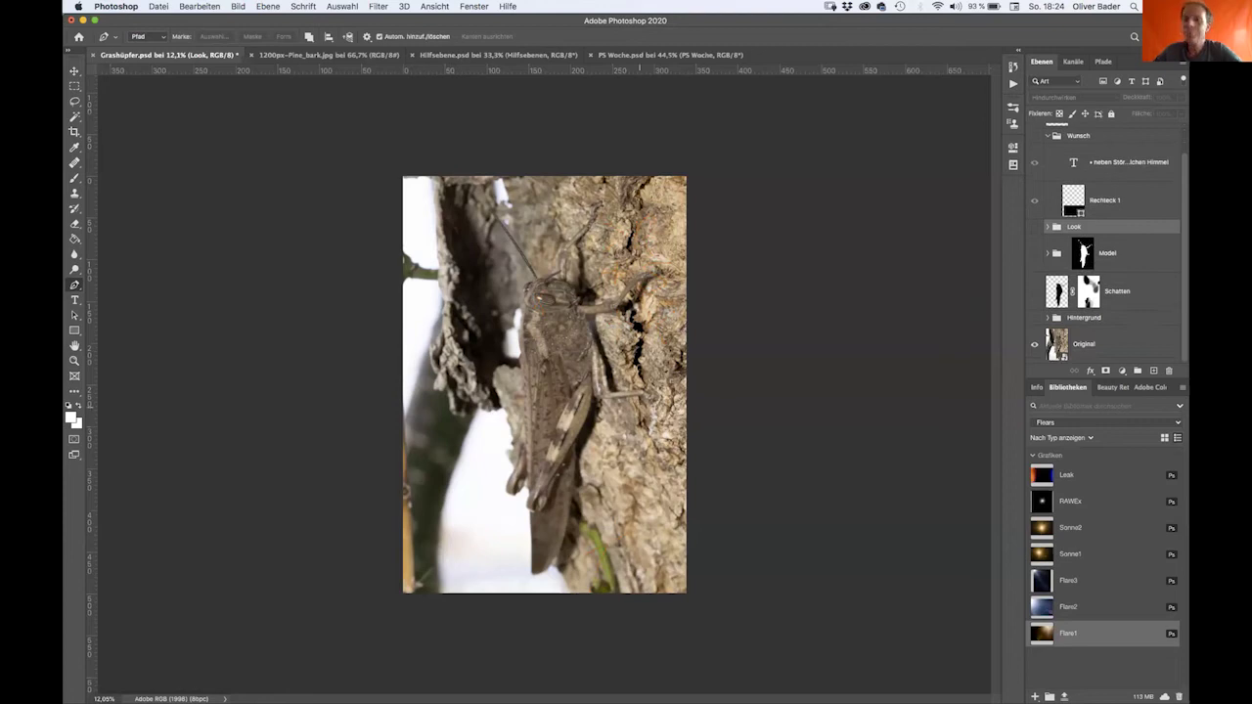
{"action": "key", "text": "super+plus"}
{"action": "key", "text": "super+plus"}
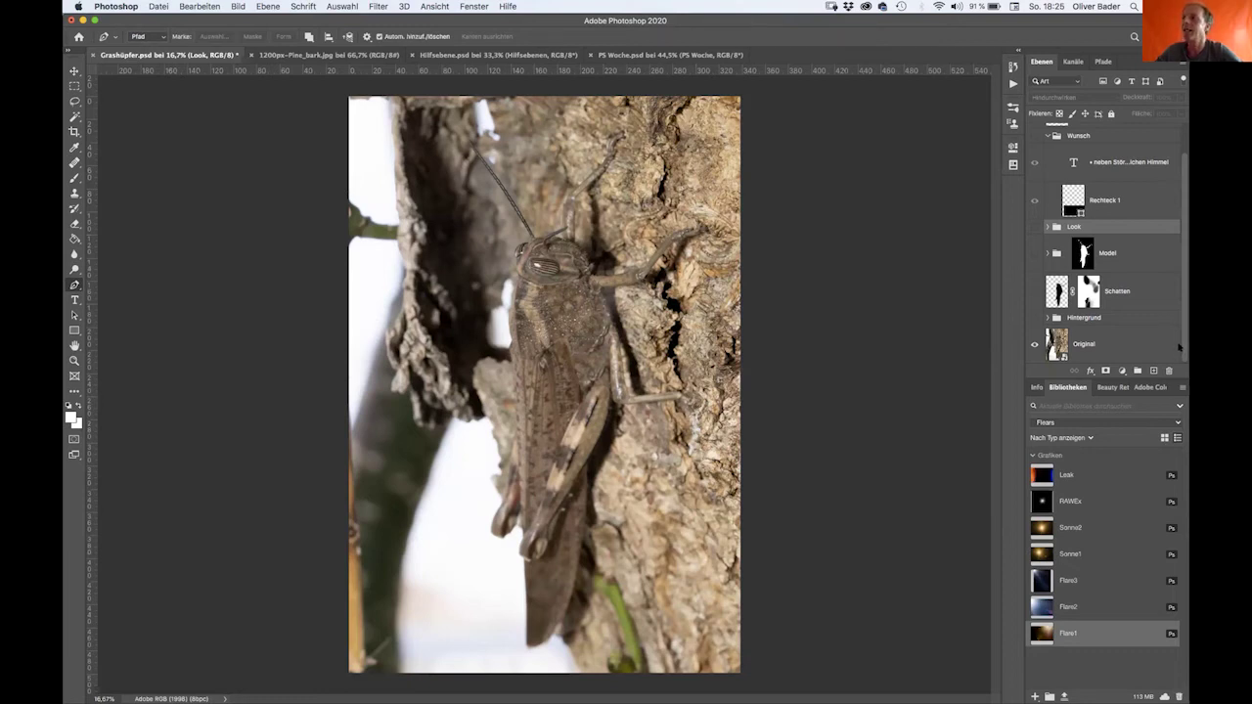
- Check the 1200px-Pine_bark.jpg source image, and show the Hintergrund group in Grashüpfer.psd
{"action": "left_click", "coordinate": [352, 56]}
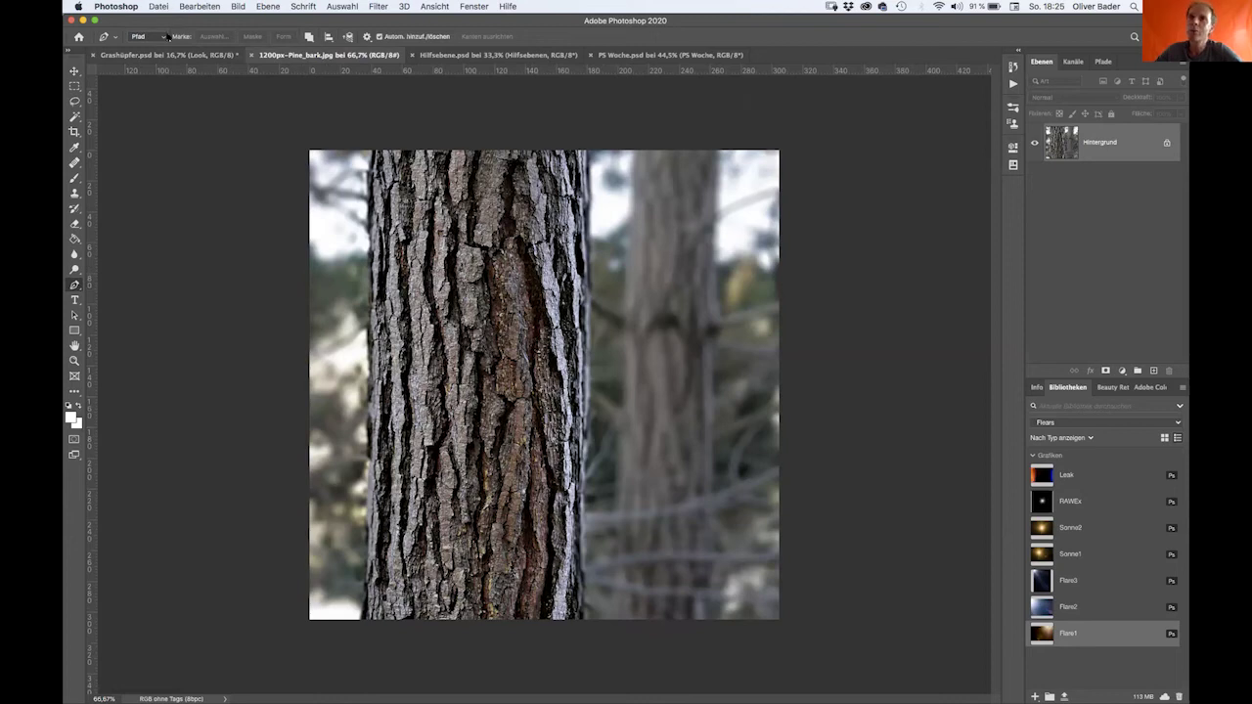
{"action": "left_click", "coordinate": [168, 51]}
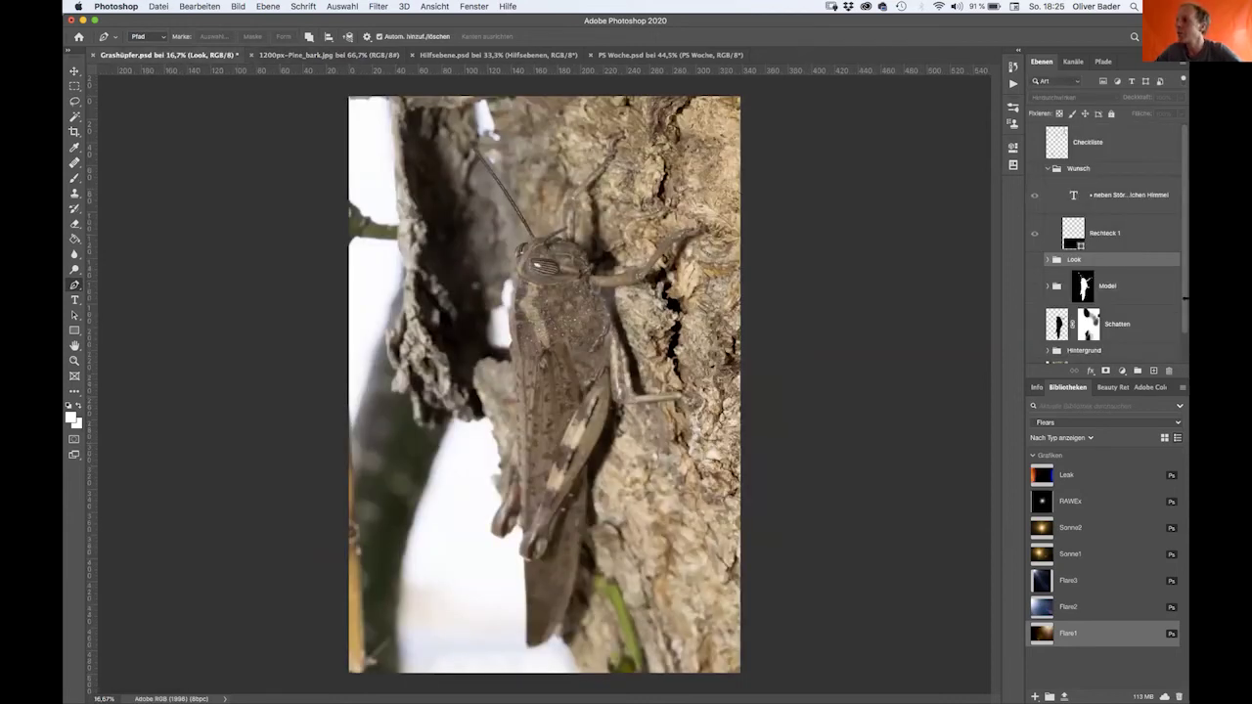
{"action": "scroll", "coordinate": [1184, 291], "scroll_direction": "down", "scroll_amount": 2}
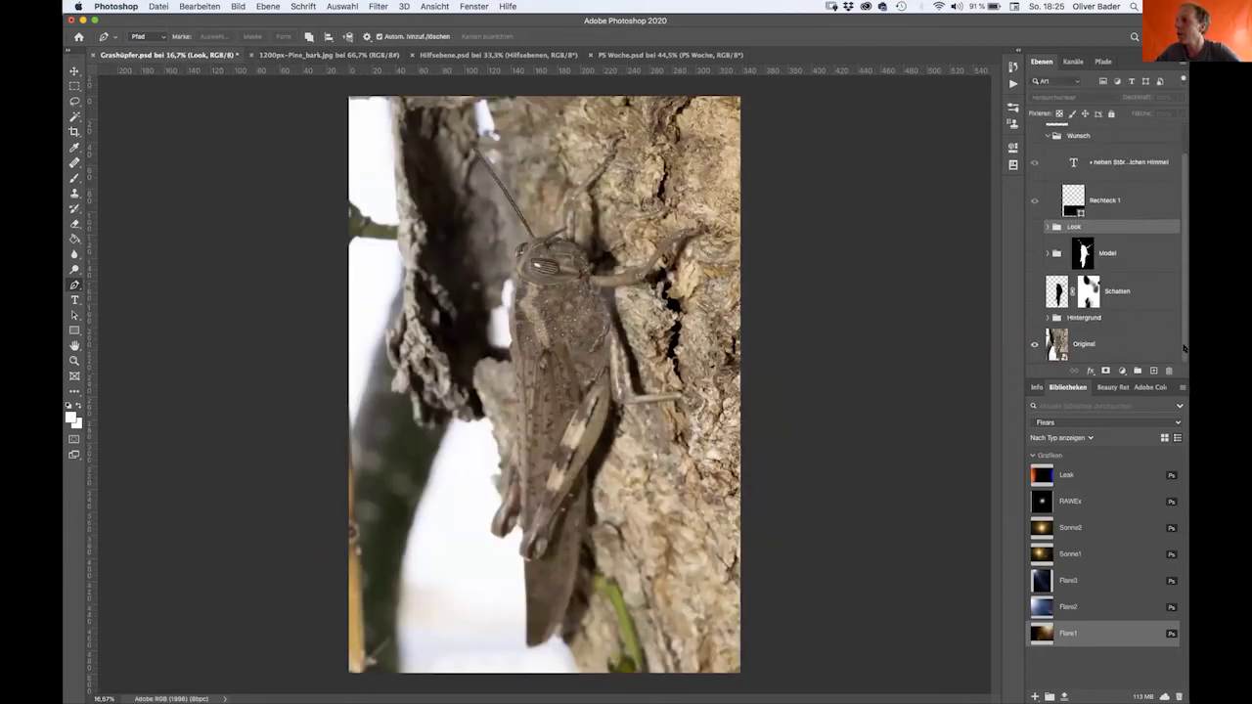
{"action": "left_click", "coordinate": [1033, 319]}
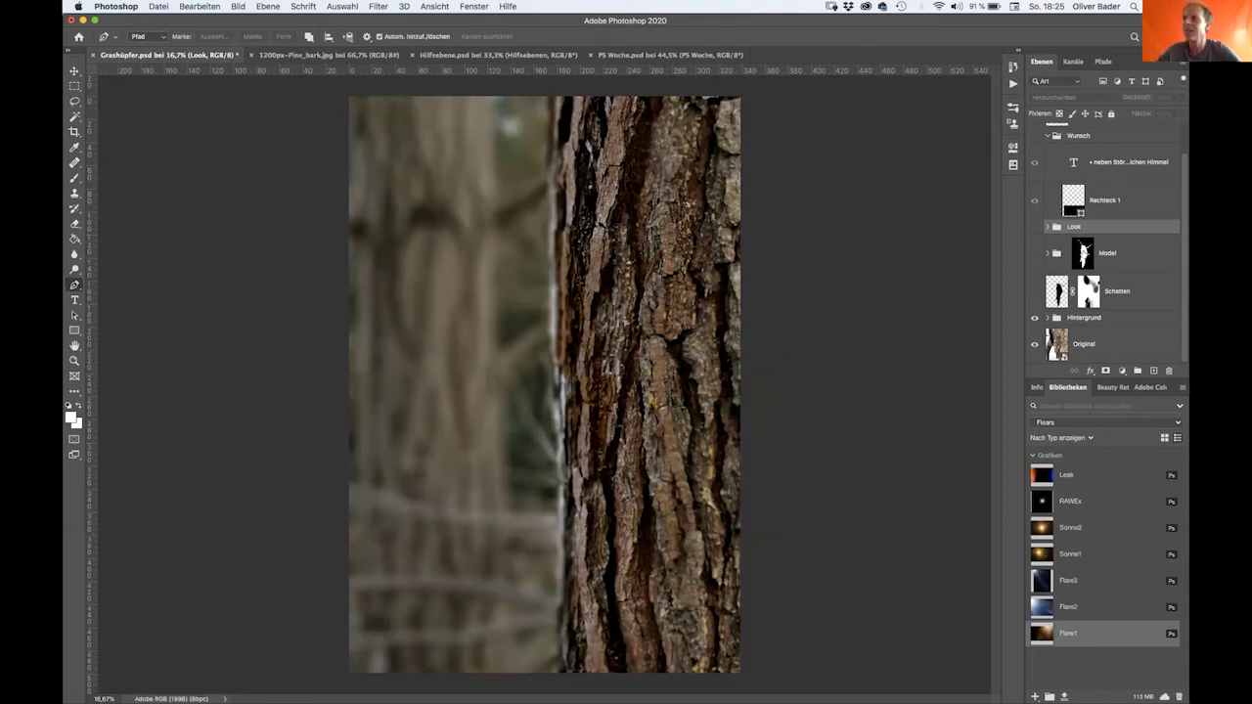
- Examine the Model group's layer mask on its own, checking the edges of the antennae, legs and body, and return to the composite
{"action": "left_click", "coordinate": [1083, 254], "text": "alt"}
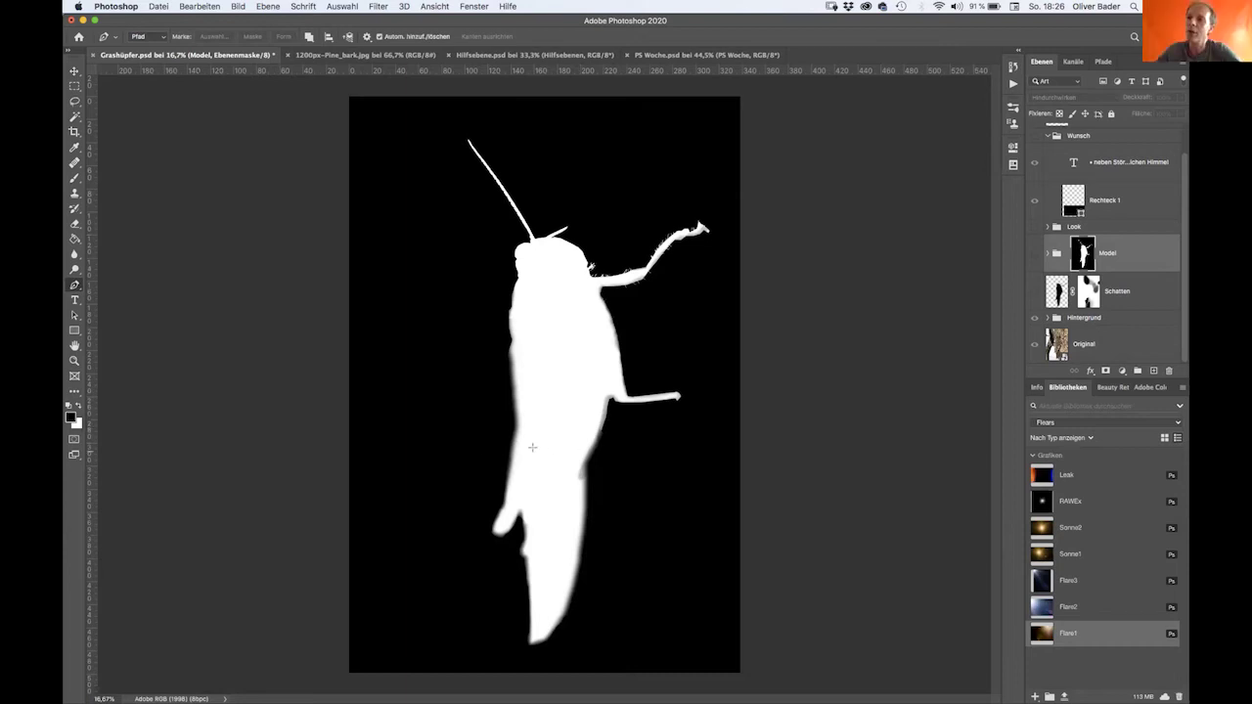
{"action": "key", "text": "super+plus"}
{"action": "key", "text": "super+plus"}
{"action": "key", "text": "super+plus"}
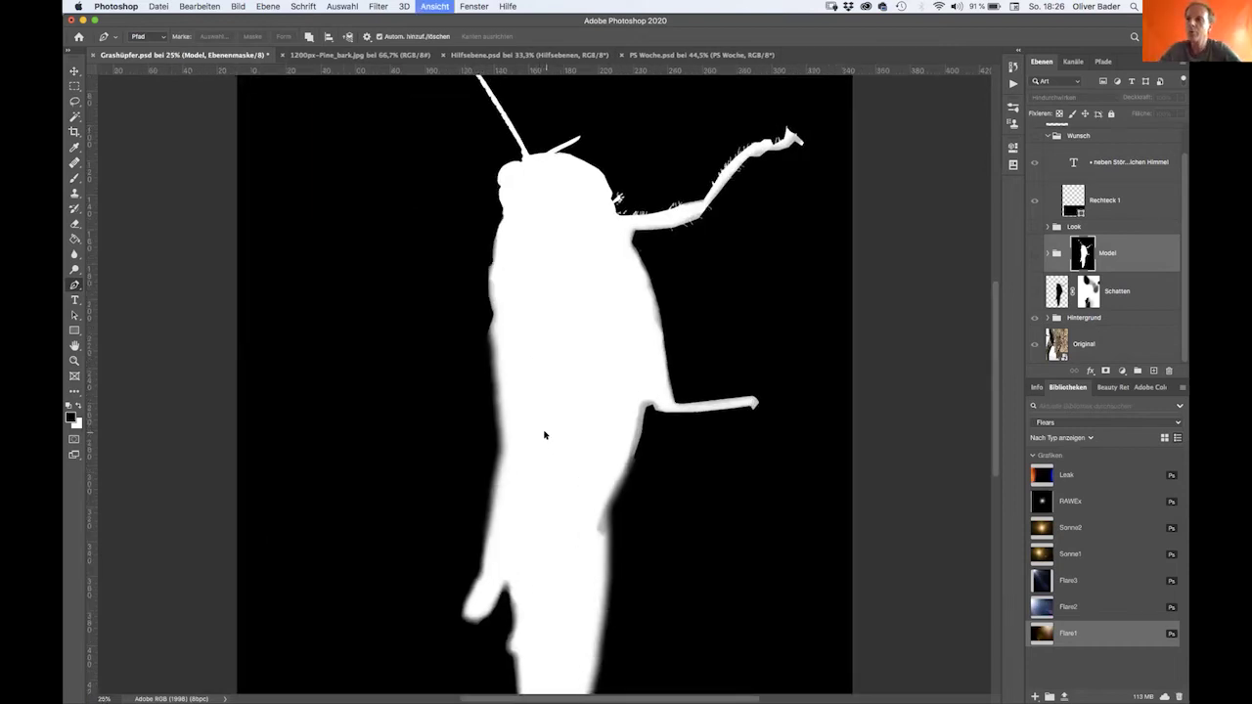
{"action": "key", "text": "super+plus"}
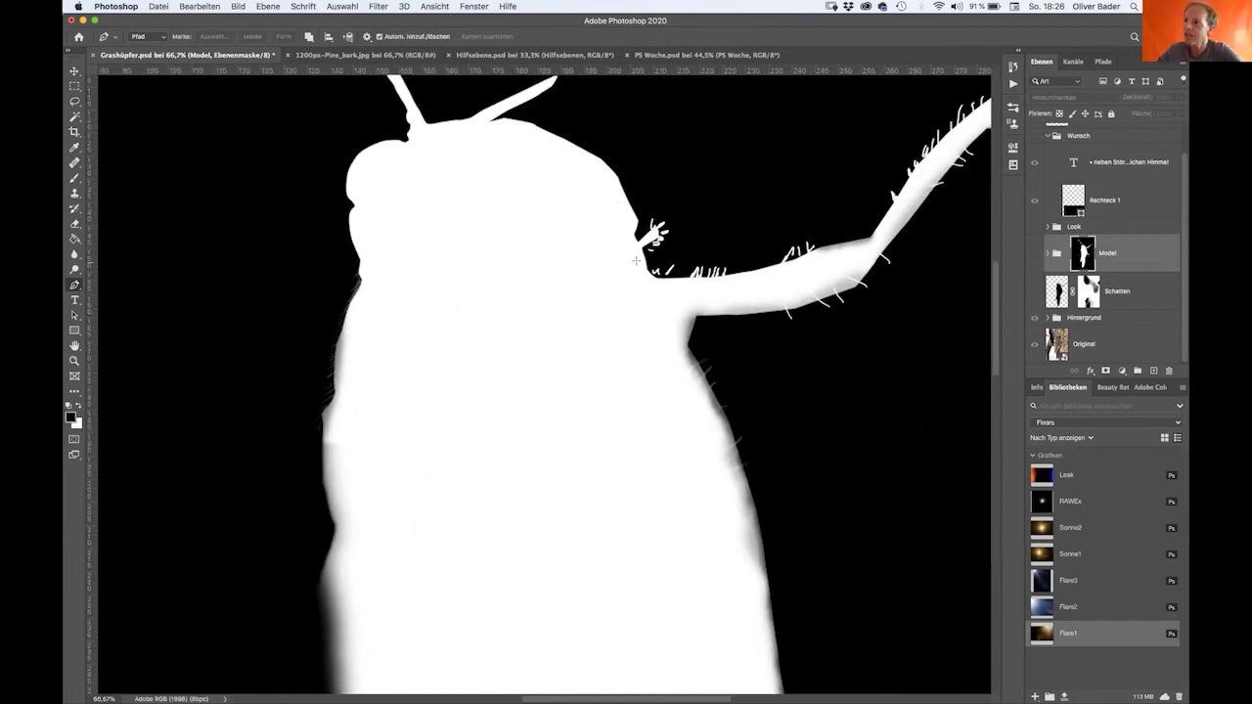
{"action": "scroll", "coordinate": [405, 244], "scroll_direction": "down", "scroll_amount": 5}
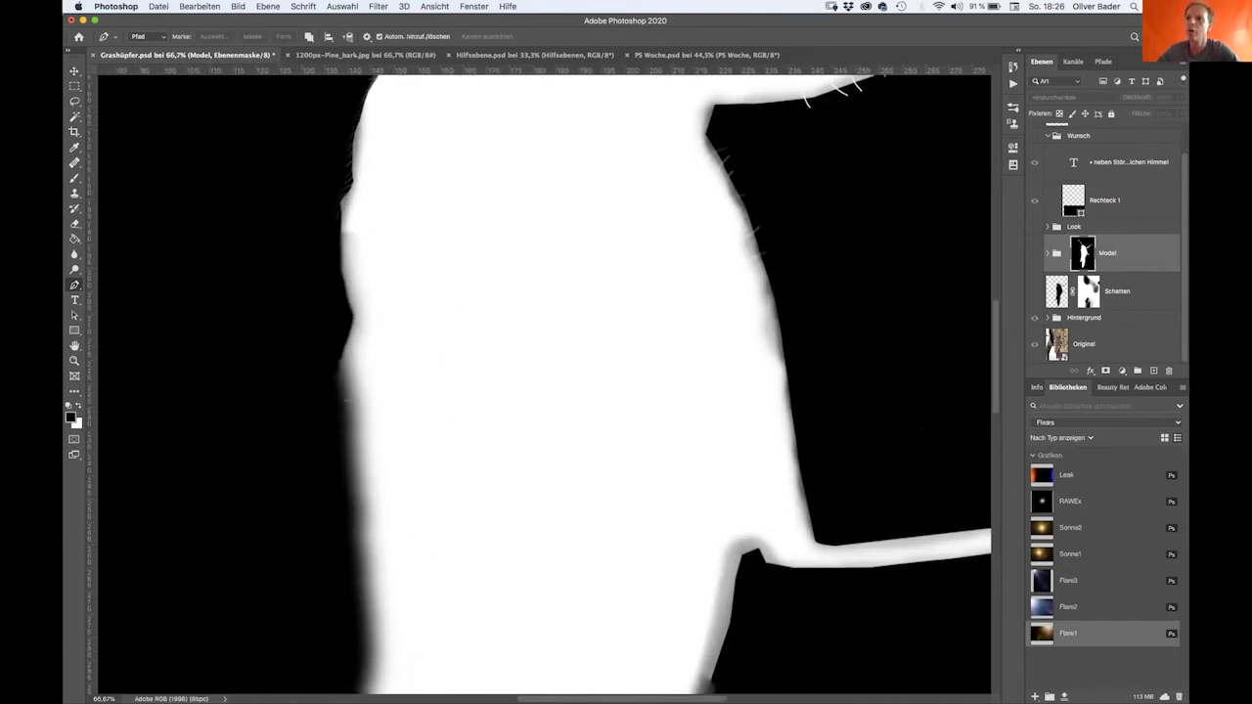
{"action": "scroll", "coordinate": [492, 342], "scroll_direction": "down", "scroll_amount": 7}
{"action": "scroll", "coordinate": [533, 278], "scroll_direction": "left", "scroll_amount": 3}
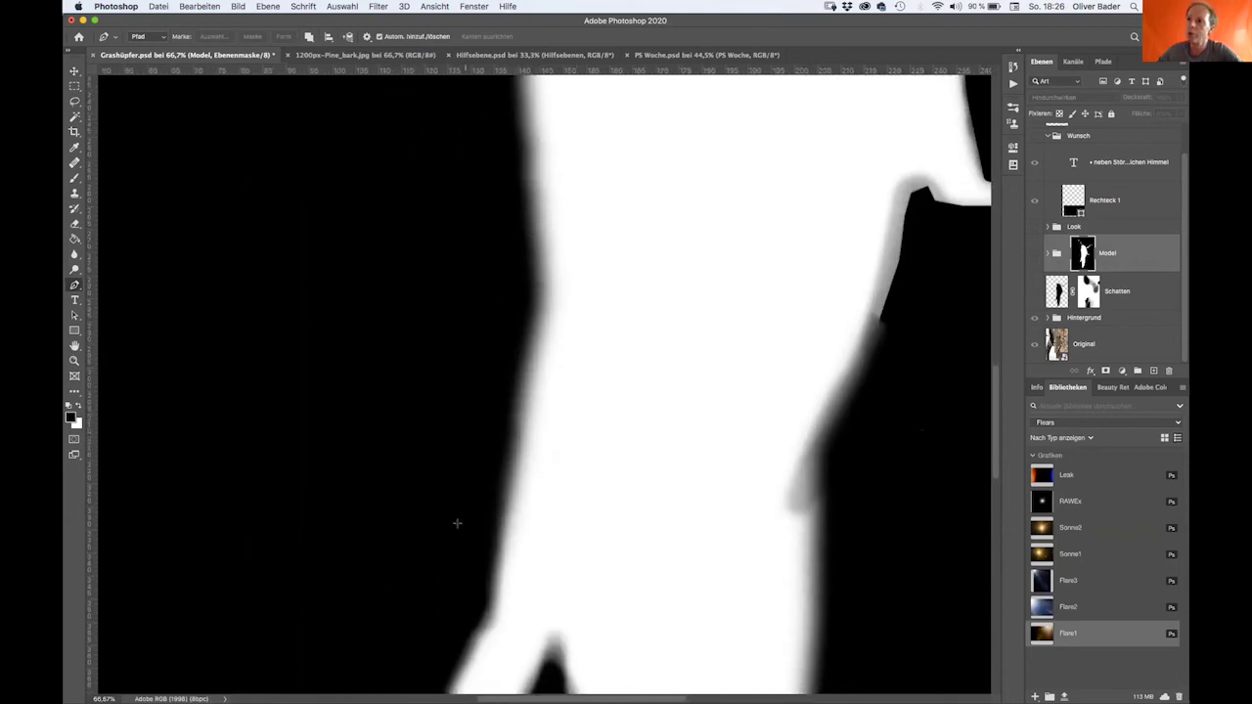
{"action": "scroll", "coordinate": [561, 284], "scroll_direction": "down", "scroll_amount": 6}
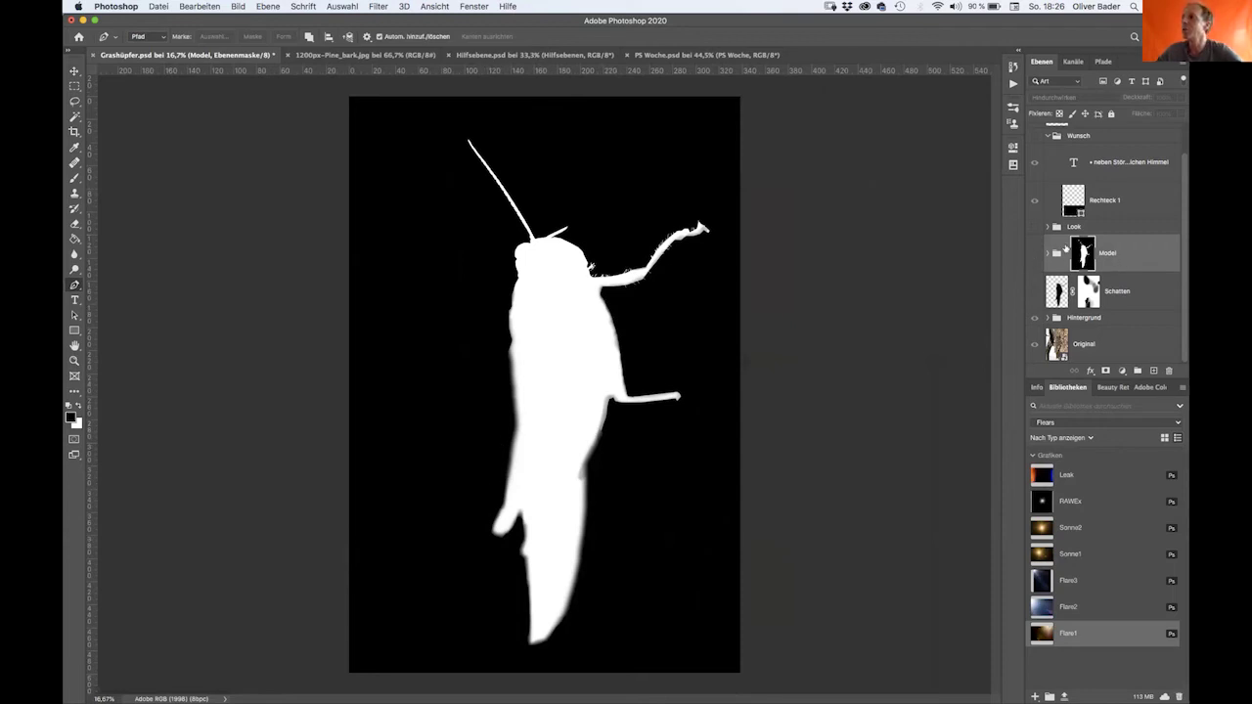
{"action": "left_click", "coordinate": [1083, 252], "text": "alt"}
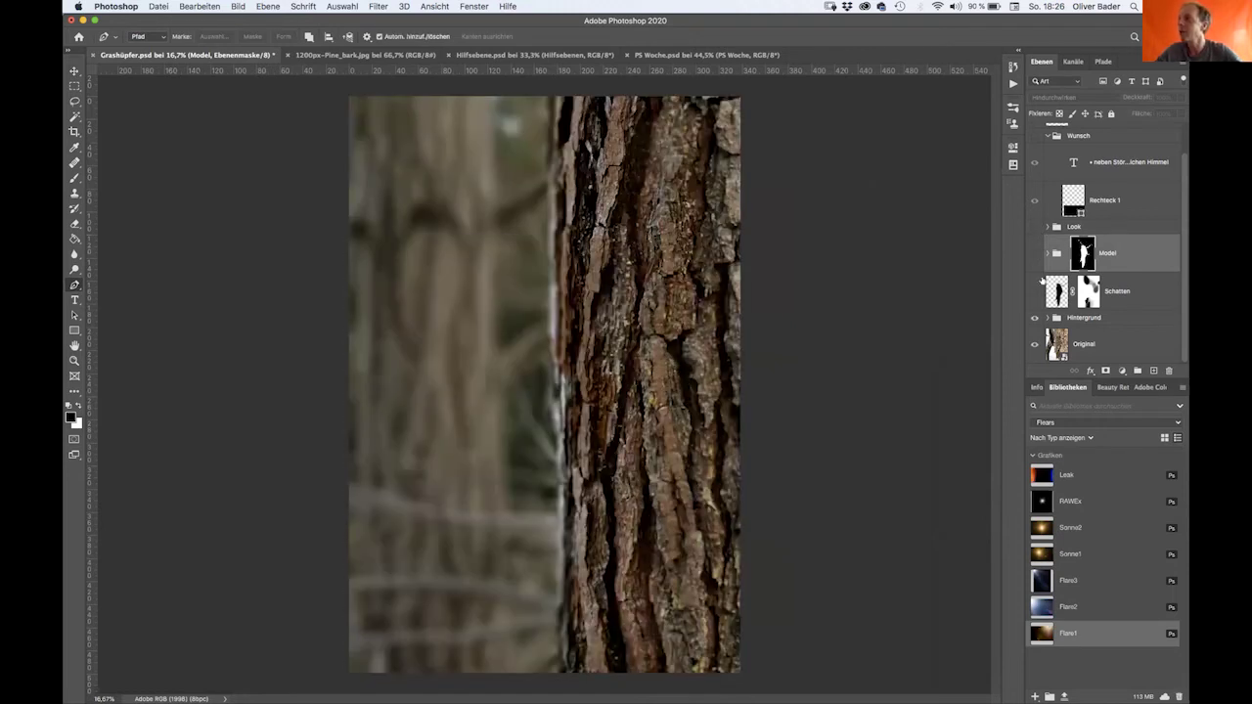
- Show the Model group, comparing the new bark background with and without the grasshopper
{"action": "left_click", "coordinate": [1036, 253]}
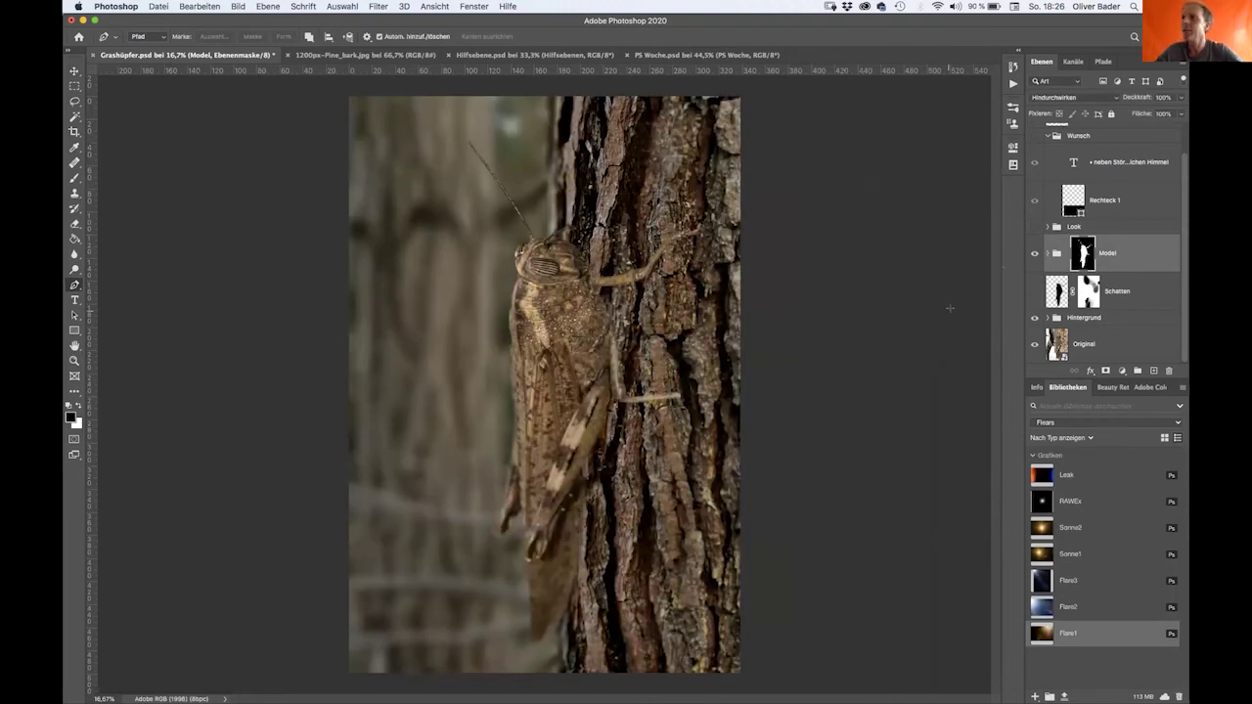
{"action": "left_click", "coordinate": [1032, 253]}
{"action": "left_click", "coordinate": [1032, 253]}
{"action": "left_click", "coordinate": [1030, 253]}
{"action": "left_click", "coordinate": [1032, 254]}
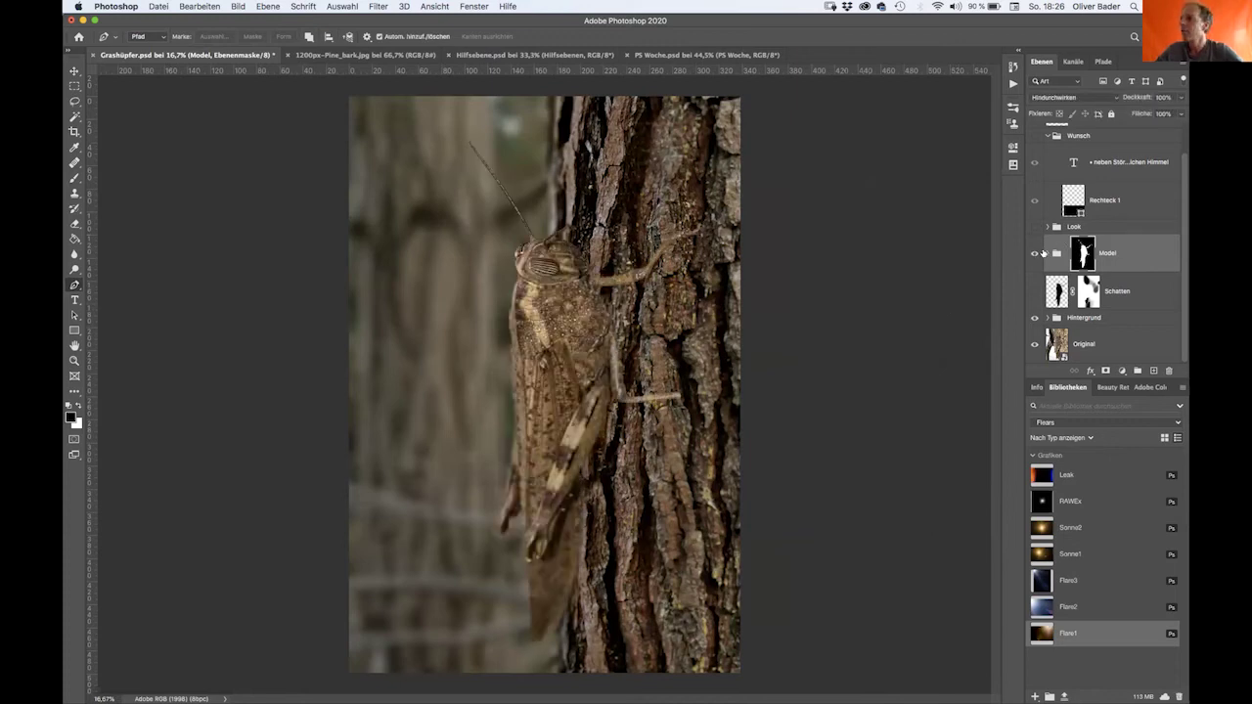
- Expand the Model group and hide all the layers inside it
{"action": "left_click", "coordinate": [1047, 253]}
{"action": "left_click_drag", "start_coordinate": [1186, 225], "coordinate": [1185, 250]}
{"action": "left_click_drag", "start_coordinate": [1031, 247], "coordinate": [1030, 318]}
{"action": "left_click_drag", "start_coordinate": [1185, 246], "coordinate": [1184, 291]}
{"action": "left_click", "coordinate": [1037, 285]}
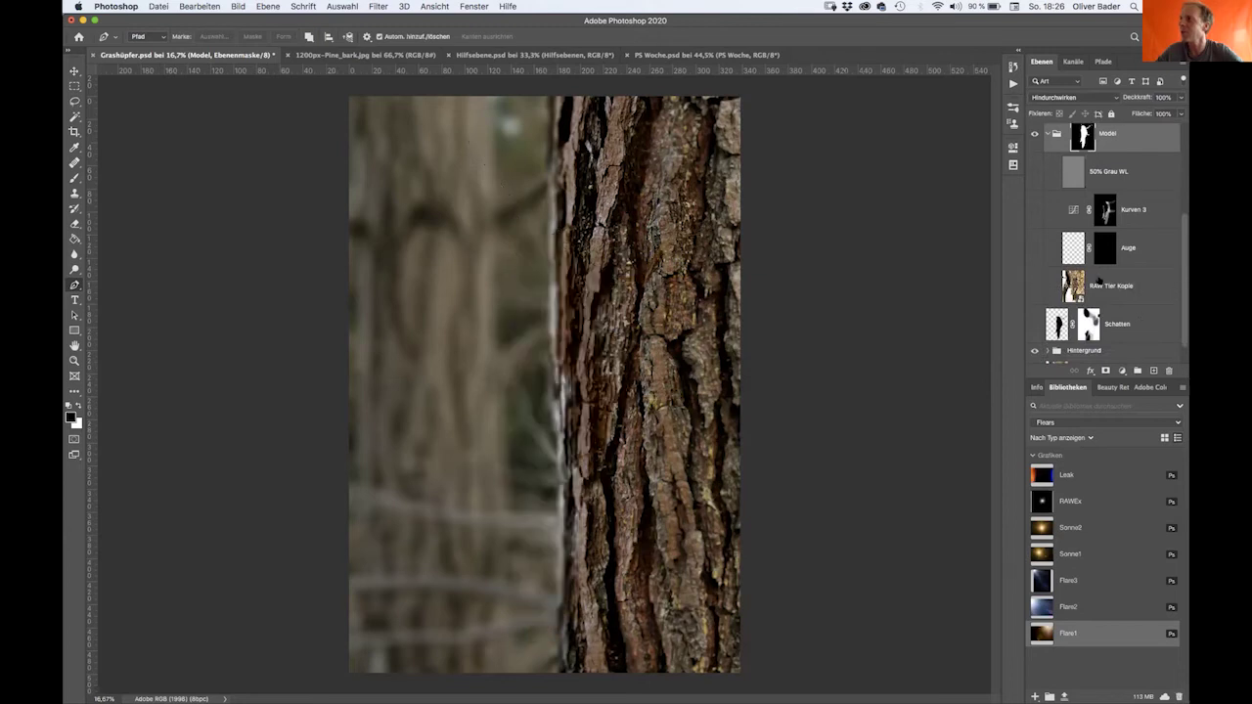
- Show the RAW Tier Kopie layer in the Model group, comparing the image with and without it
{"action": "left_click", "coordinate": [1033, 285]}
{"action": "left_click", "coordinate": [1031, 284]}
{"action": "left_click", "coordinate": [1031, 285]}
{"action": "left_click", "coordinate": [1033, 285]}
{"action": "left_click", "coordinate": [1033, 284]}
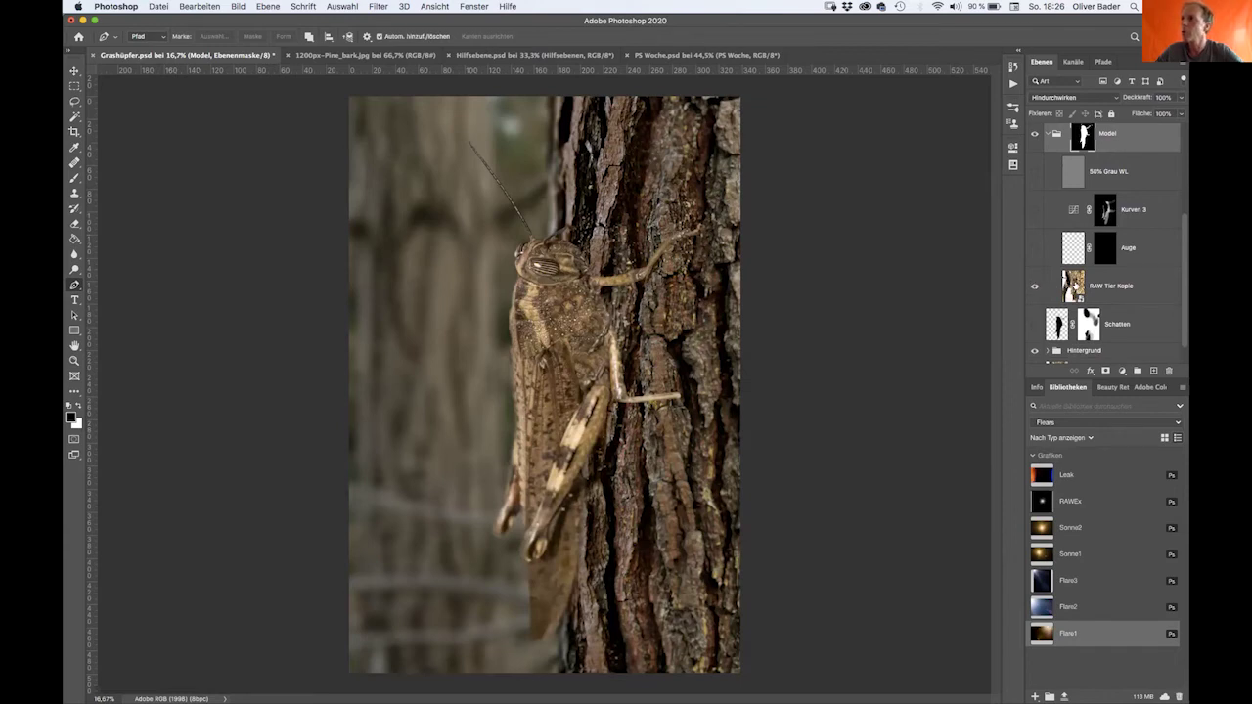
- Inspect the RAW Tier Kopie layer's Camera Raw settings, compare them with Camera Raw-Standards, and discard the change
{"action": "left_click", "coordinate": [1075, 282]}
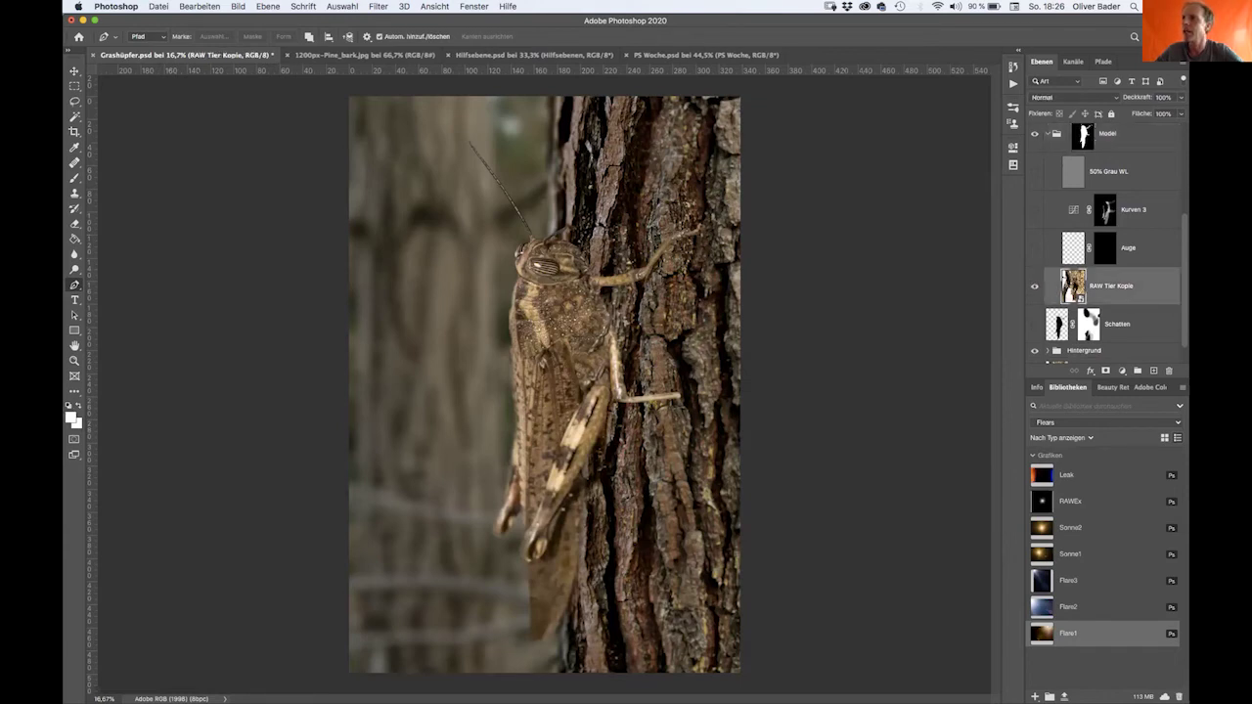
{"action": "double_click", "coordinate": [1074, 284]}
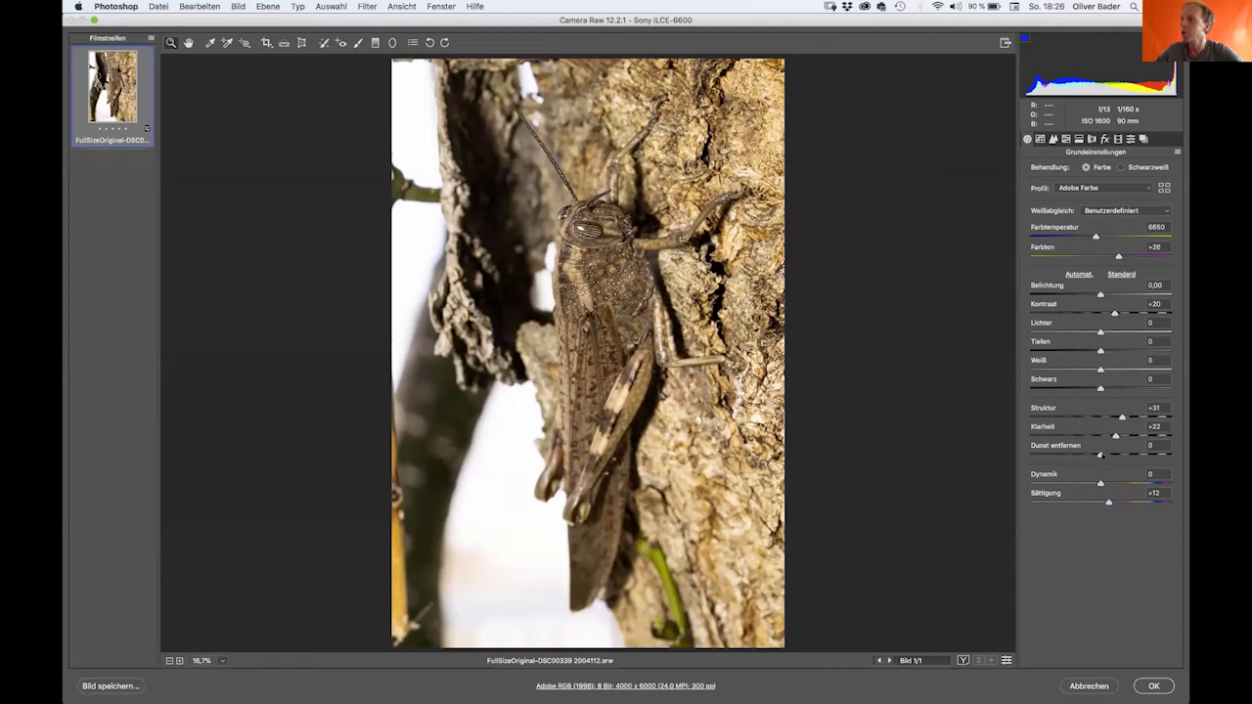
{"action": "left_click", "coordinate": [1179, 153]}
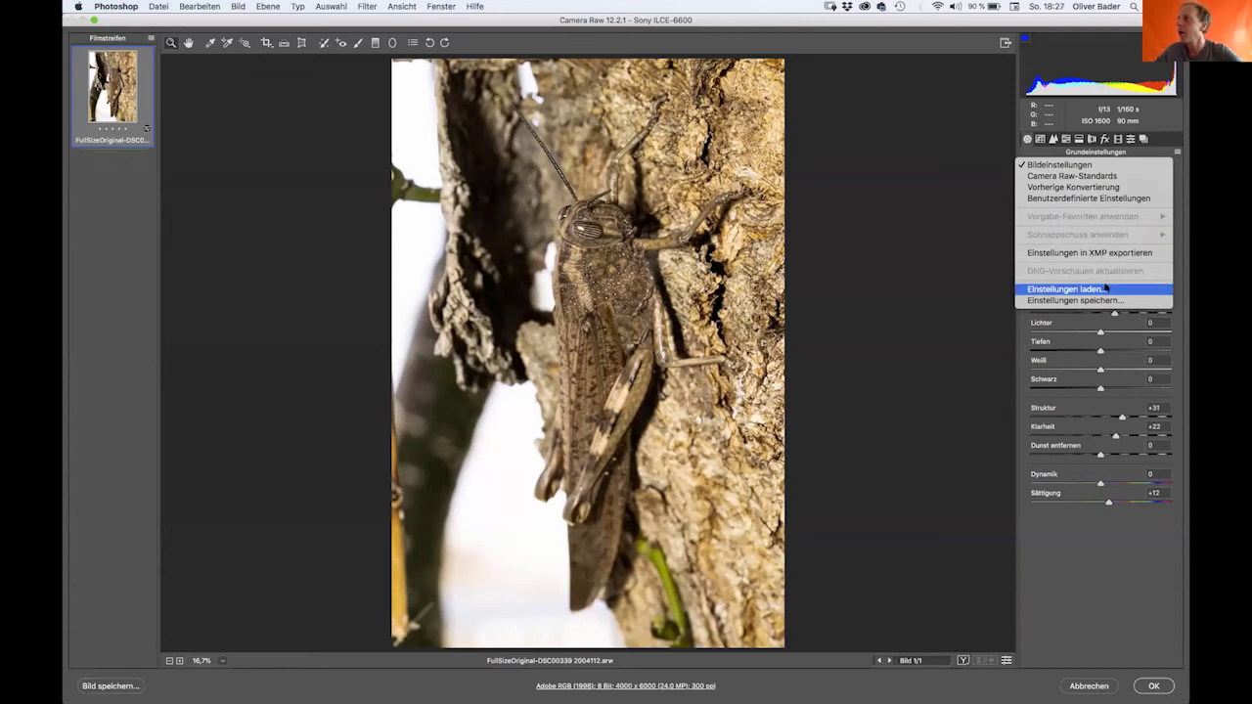
{"action": "left_click", "coordinate": [1135, 175]}
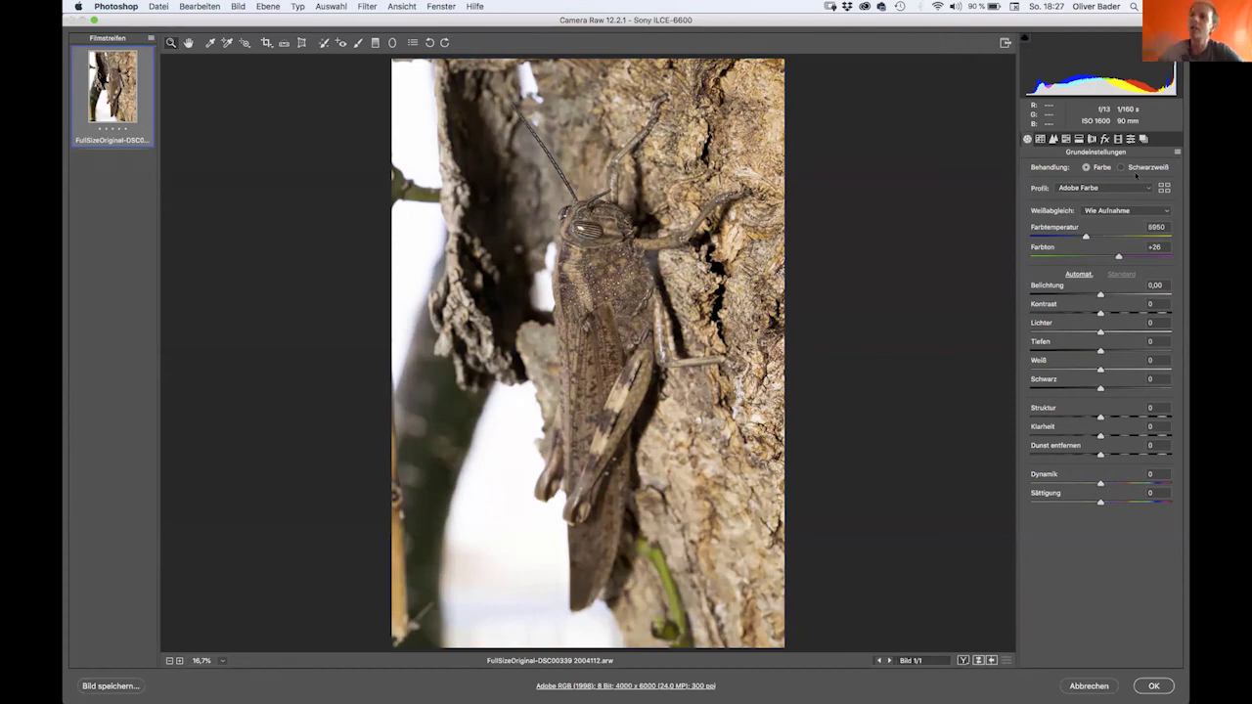
{"action": "left_click", "coordinate": [1090, 686]}
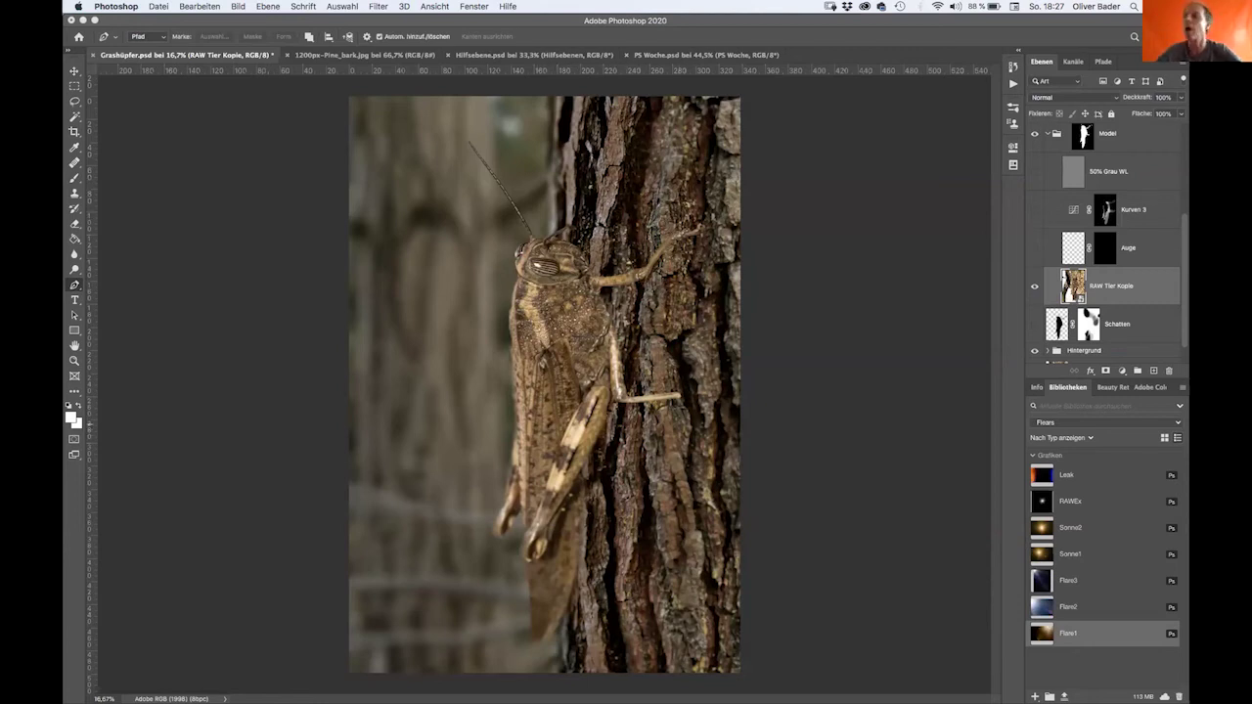
- Show the Auge, Kurven 3 and 50% Grau WL layers in the Model group, comparing the grasshopper with and without Kurven 3
{"action": "left_click", "coordinate": [1034, 248]}
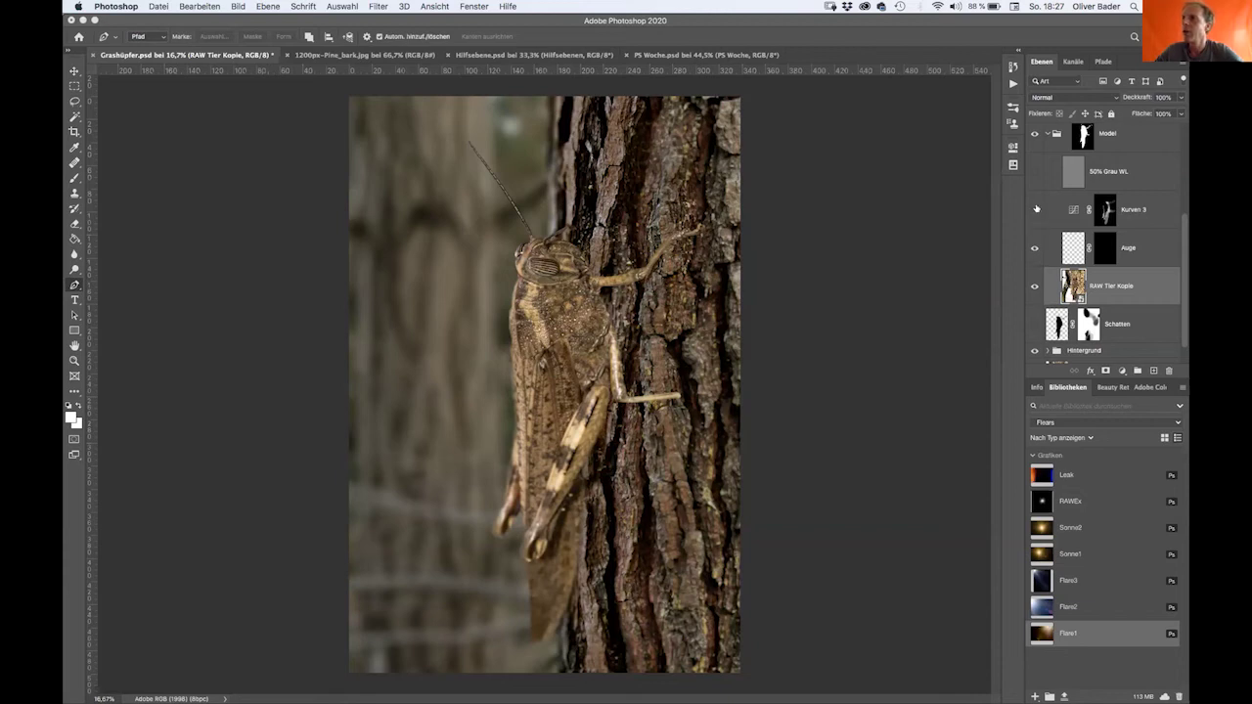
{"action": "left_click", "coordinate": [1036, 210]}
{"action": "left_click", "coordinate": [1036, 209]}
{"action": "left_click", "coordinate": [1036, 210]}
{"action": "left_click", "coordinate": [1036, 209]}
{"action": "left_click", "coordinate": [1036, 209]}
{"action": "left_click", "coordinate": [1036, 209]}
{"action": "left_click", "coordinate": [1036, 209]}
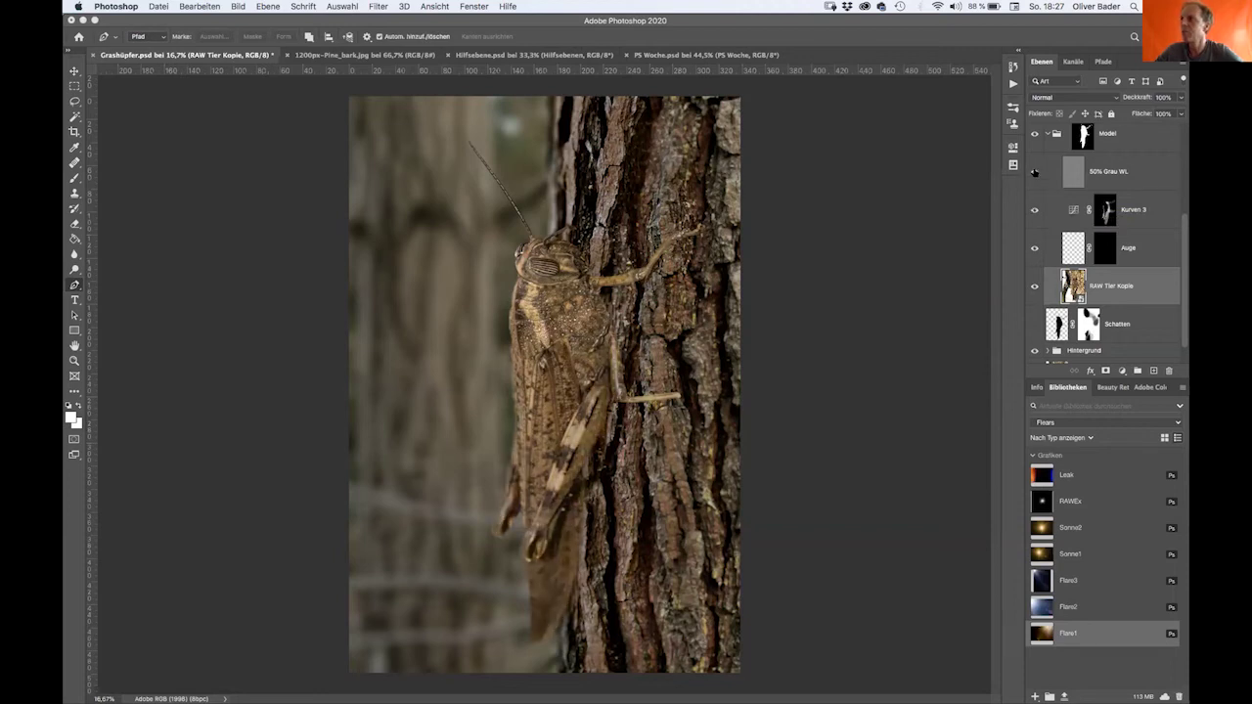
{"action": "left_click", "coordinate": [1035, 172]}
- Show the Look group above the Model group, comparing the overall image with and without it
{"action": "left_click_drag", "start_coordinate": [1185, 254], "coordinate": [1185, 200]}
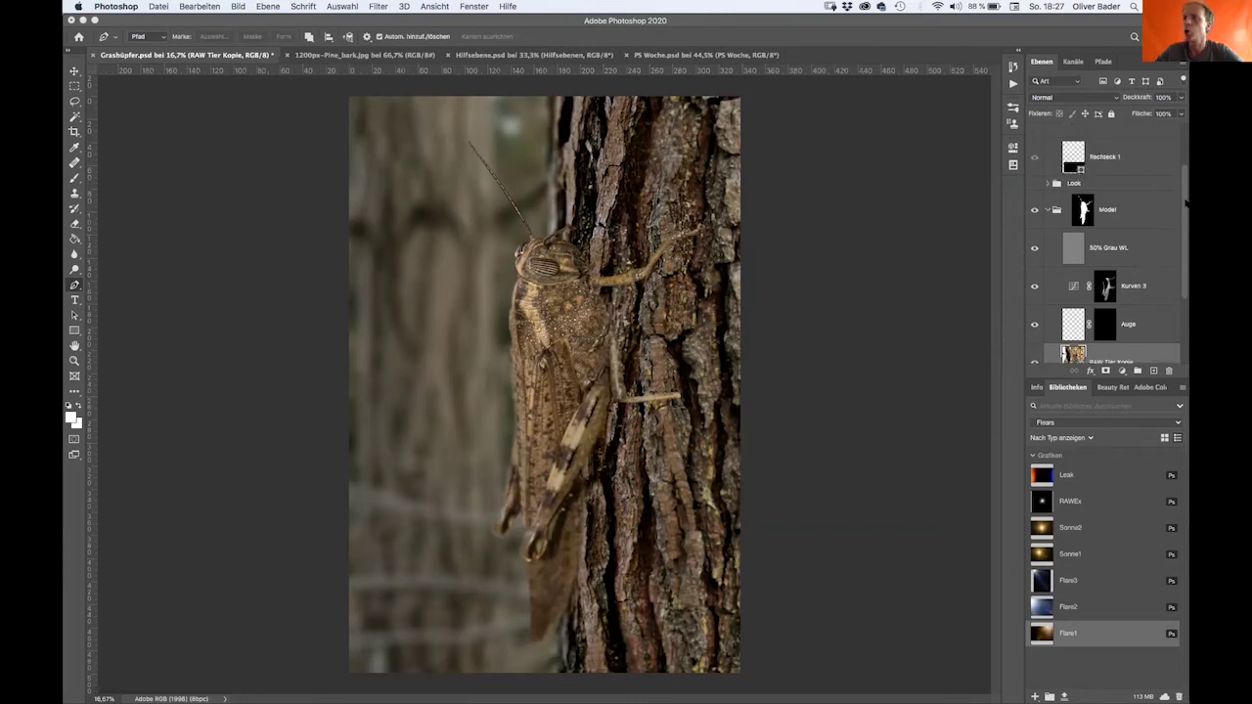
{"action": "scroll", "coordinate": [1184, 210], "scroll_direction": "down", "scroll_amount": 3}
{"action": "scroll", "coordinate": [1183, 220], "scroll_direction": "up", "scroll_amount": 3}
{"action": "scroll", "coordinate": [1184, 227], "scroll_direction": "up", "scroll_amount": 2}
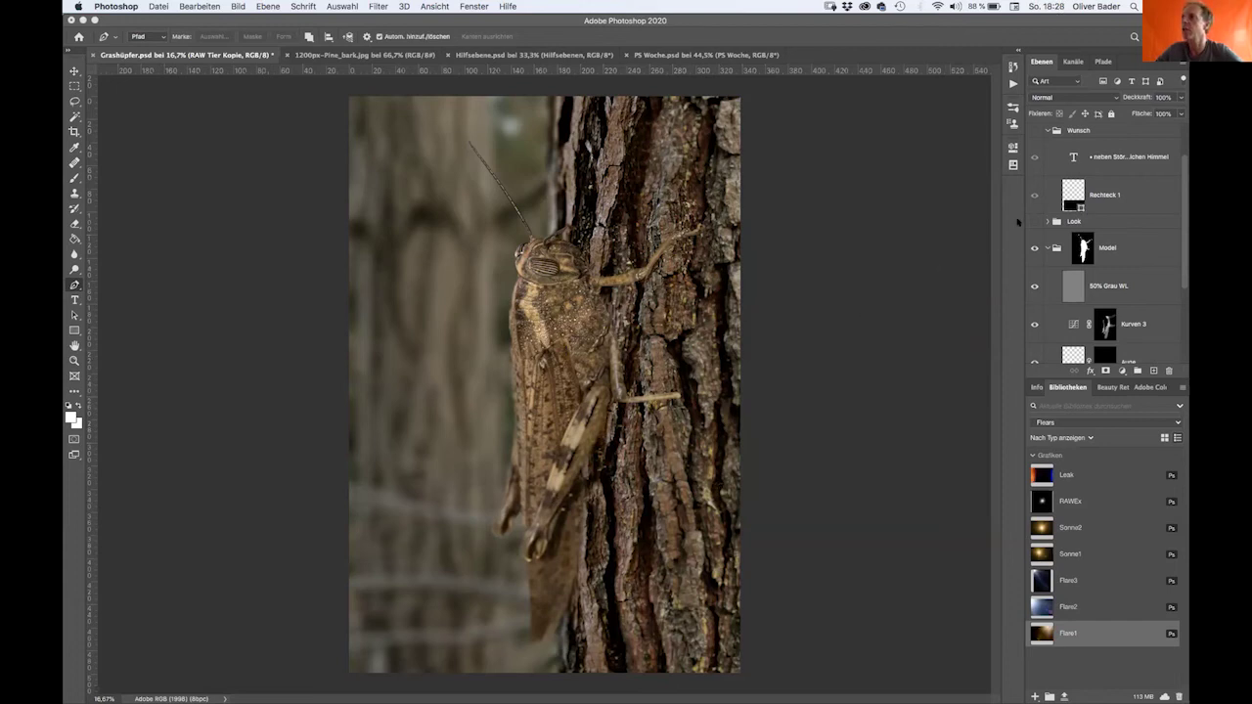
{"action": "left_click", "coordinate": [1028, 223]}
{"action": "left_click", "coordinate": [1028, 224]}
{"action": "left_click", "coordinate": [1034, 223]}
{"action": "left_click", "coordinate": [1037, 223]}
{"action": "left_click", "coordinate": [1039, 223]}
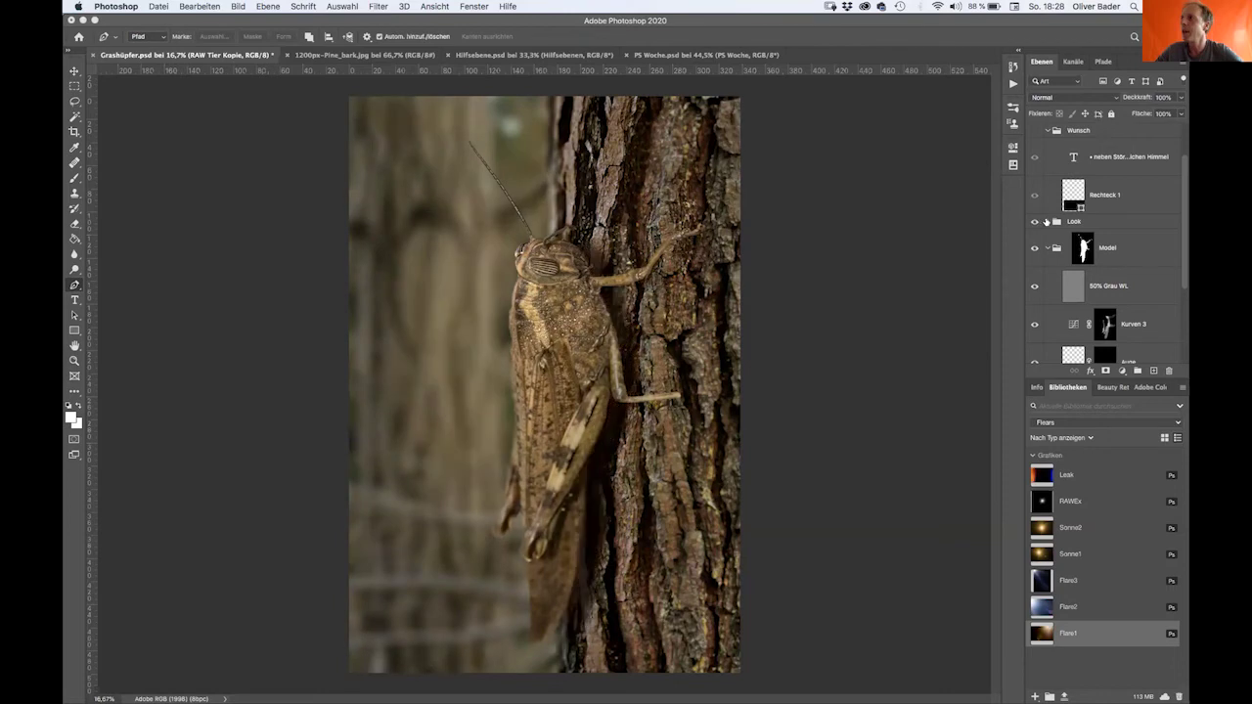
- Expand the Look group, hide Flare1, Kurven 6 and Ebene 6, and compare the image with and without Kurven 5
{"action": "left_click", "coordinate": [1048, 222]}
{"action": "left_click", "coordinate": [1034, 248]}
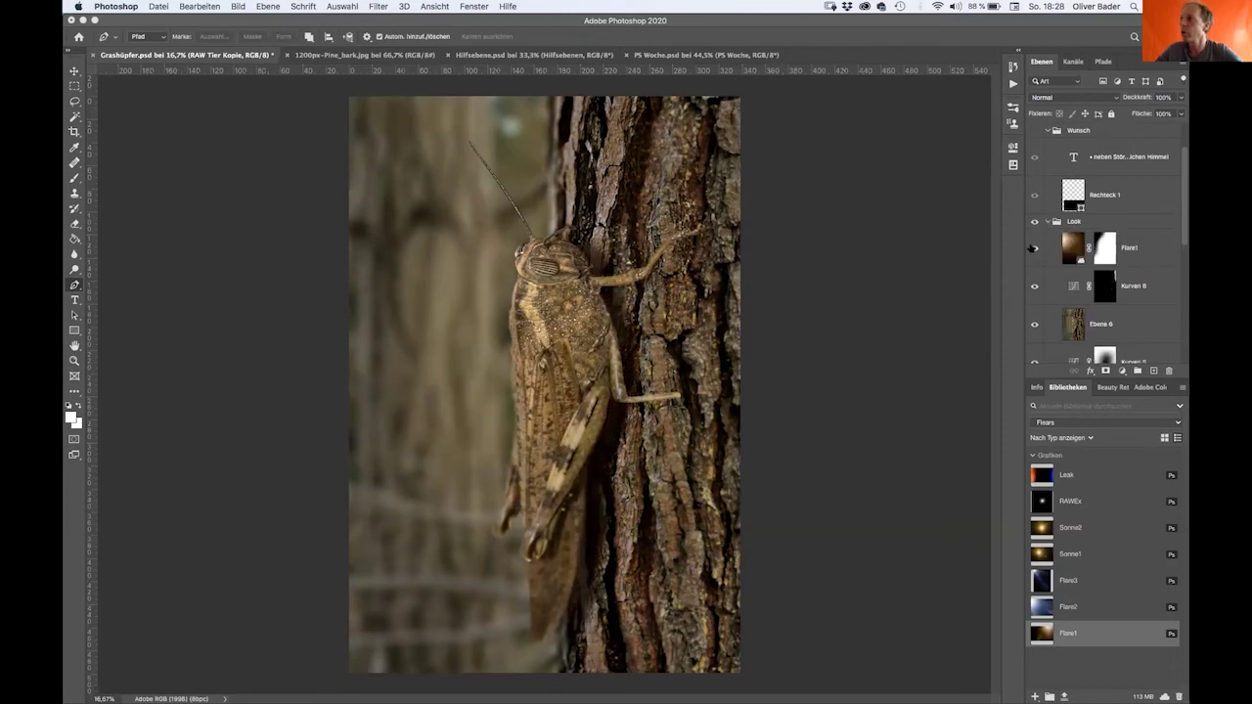
{"action": "left_click", "coordinate": [1034, 286]}
{"action": "left_click", "coordinate": [1035, 325]}
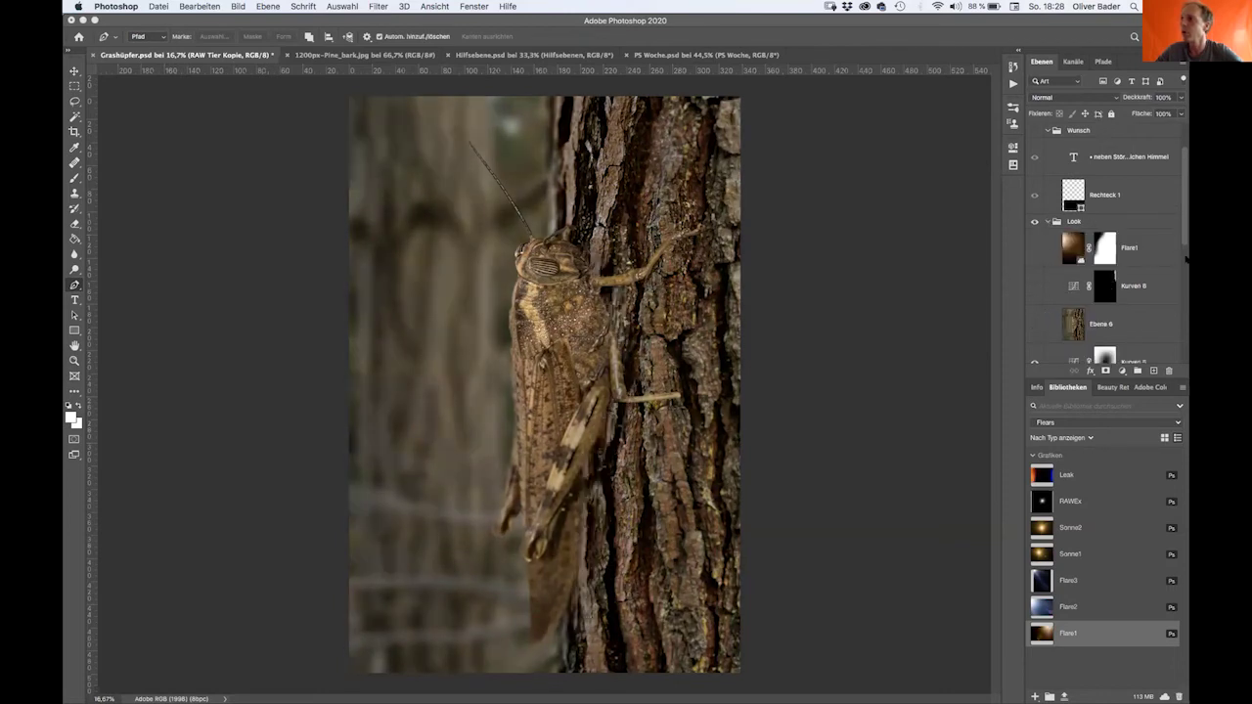
{"action": "scroll", "coordinate": [1047, 254], "scroll_direction": "down", "scroll_amount": 4}
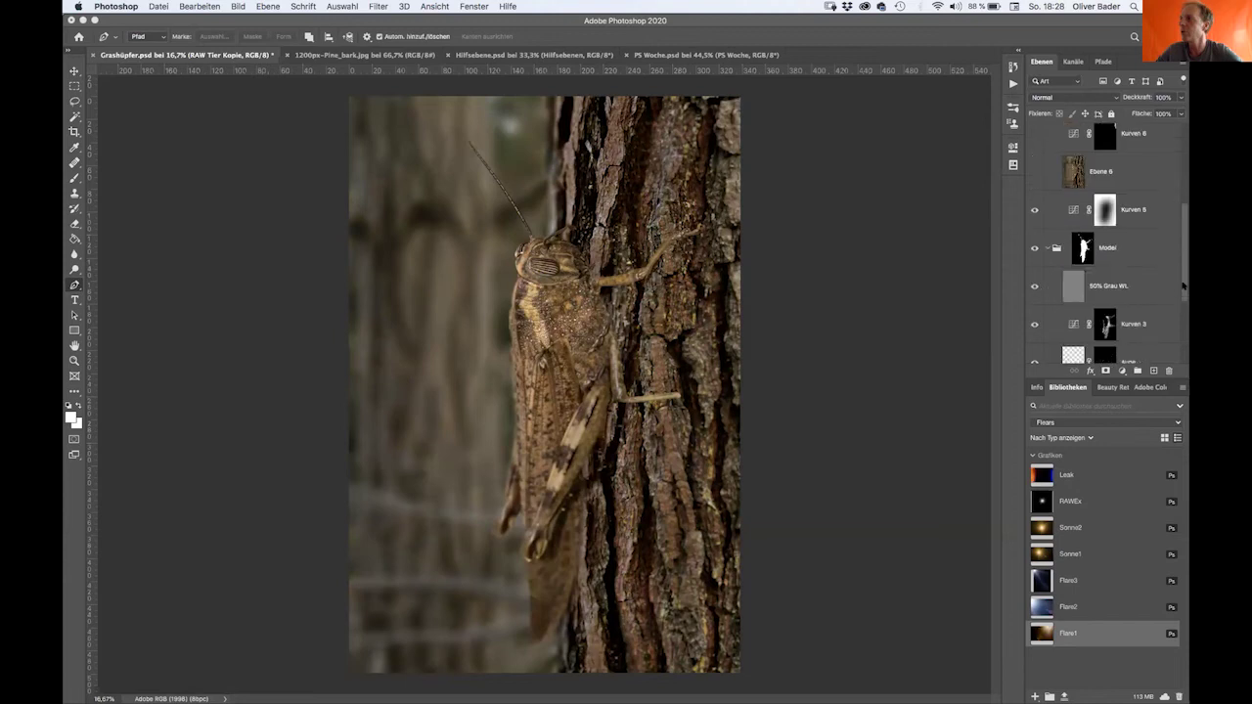
{"action": "left_click", "coordinate": [1034, 211]}
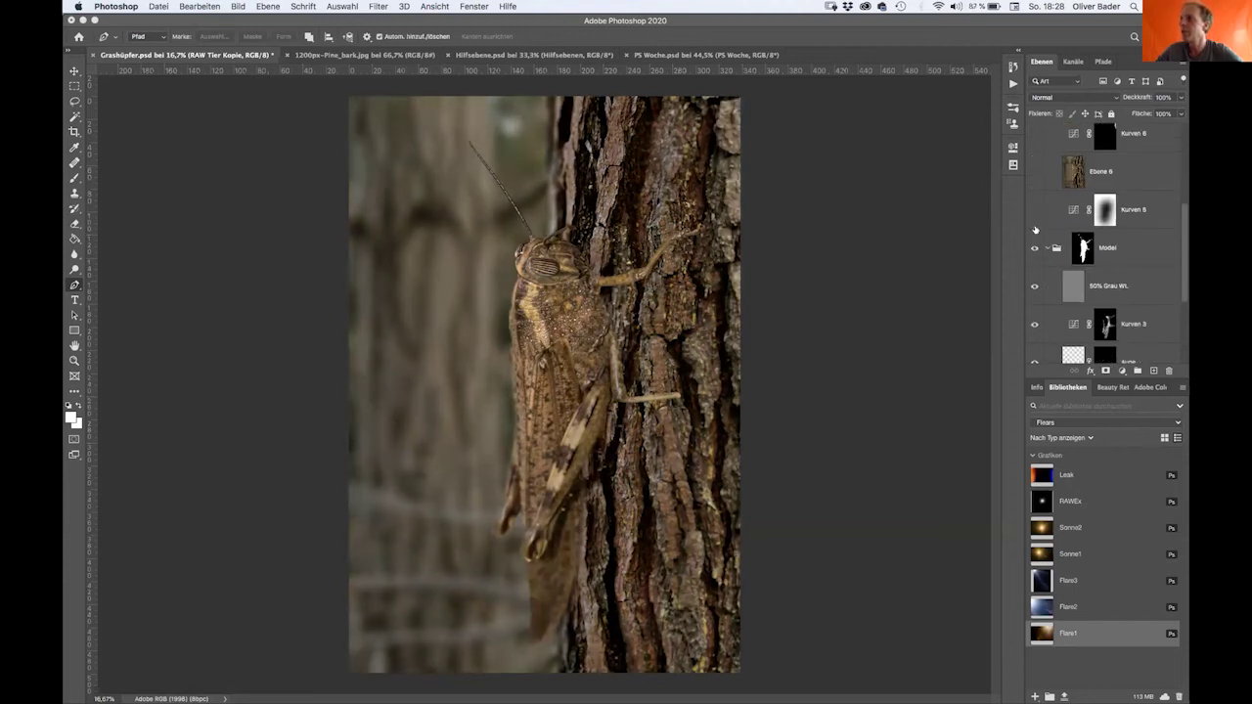
{"action": "left_click", "coordinate": [1034, 210]}
- Compare the image with and without the Ebene 6 bark layer in the Look group, leaving it shown
{"action": "left_click", "coordinate": [1035, 172]}
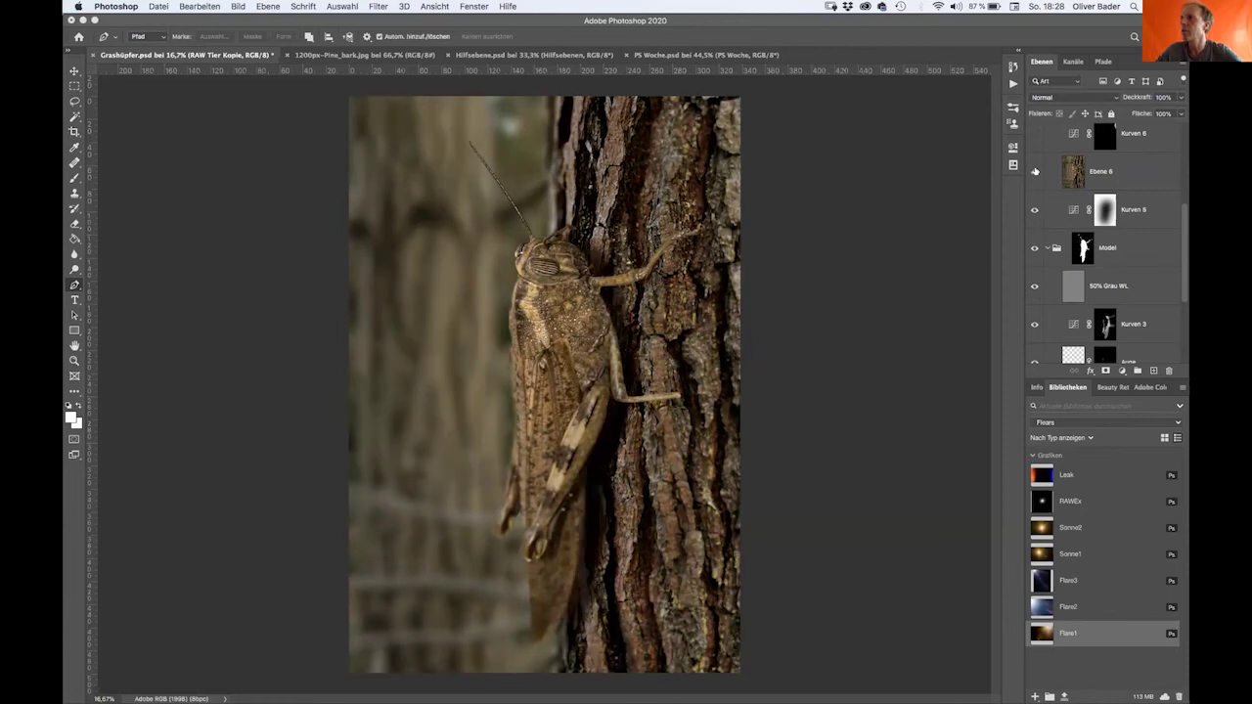
{"action": "left_click", "coordinate": [1035, 172]}
{"action": "left_click", "coordinate": [1035, 171]}
{"action": "left_click", "coordinate": [1035, 172]}
{"action": "left_click", "coordinate": [1035, 171]}
{"action": "left_click", "coordinate": [1035, 172]}
{"action": "left_click", "coordinate": [1035, 172]}
{"action": "left_click", "coordinate": [1035, 171]}
{"action": "left_click", "coordinate": [1035, 171]}
{"action": "left_click", "coordinate": [1035, 172]}
{"action": "left_click", "coordinate": [1035, 171]}
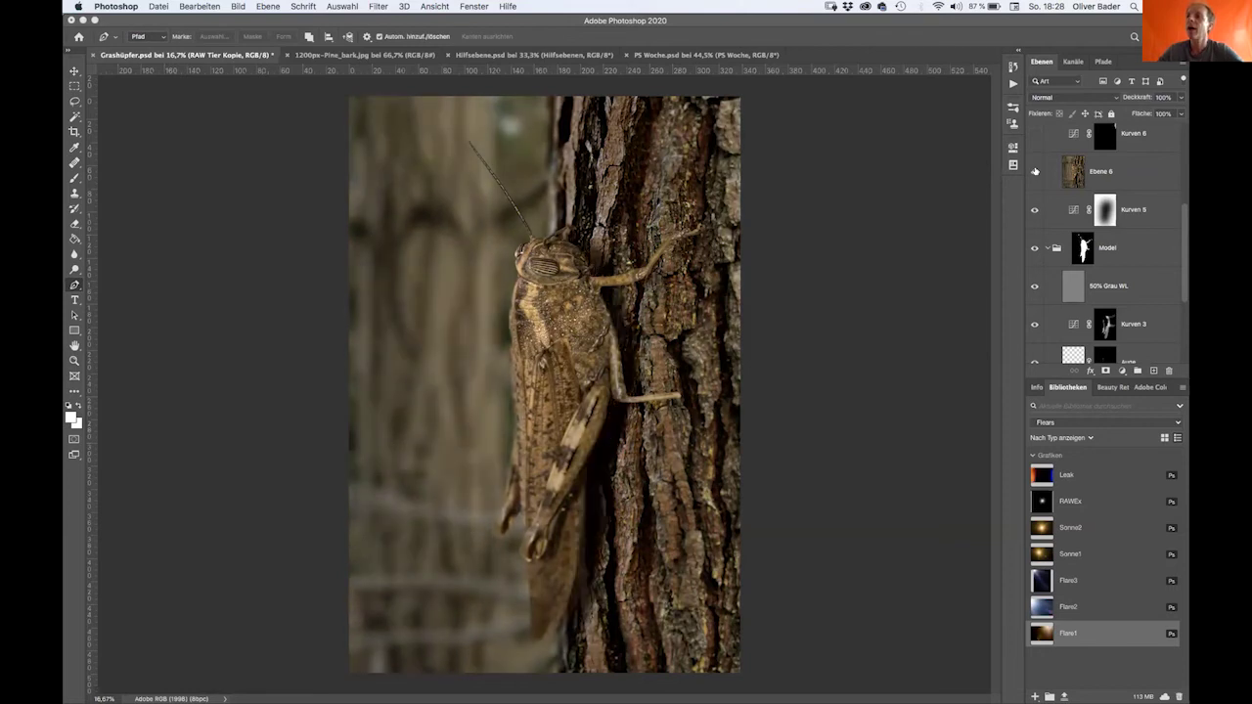
- Compare the image with and without the Kurven 6 adjustment in the Look group, leaving it shown
{"action": "scroll", "coordinate": [1184, 195], "scroll_direction": "up", "scroll_amount": 5}
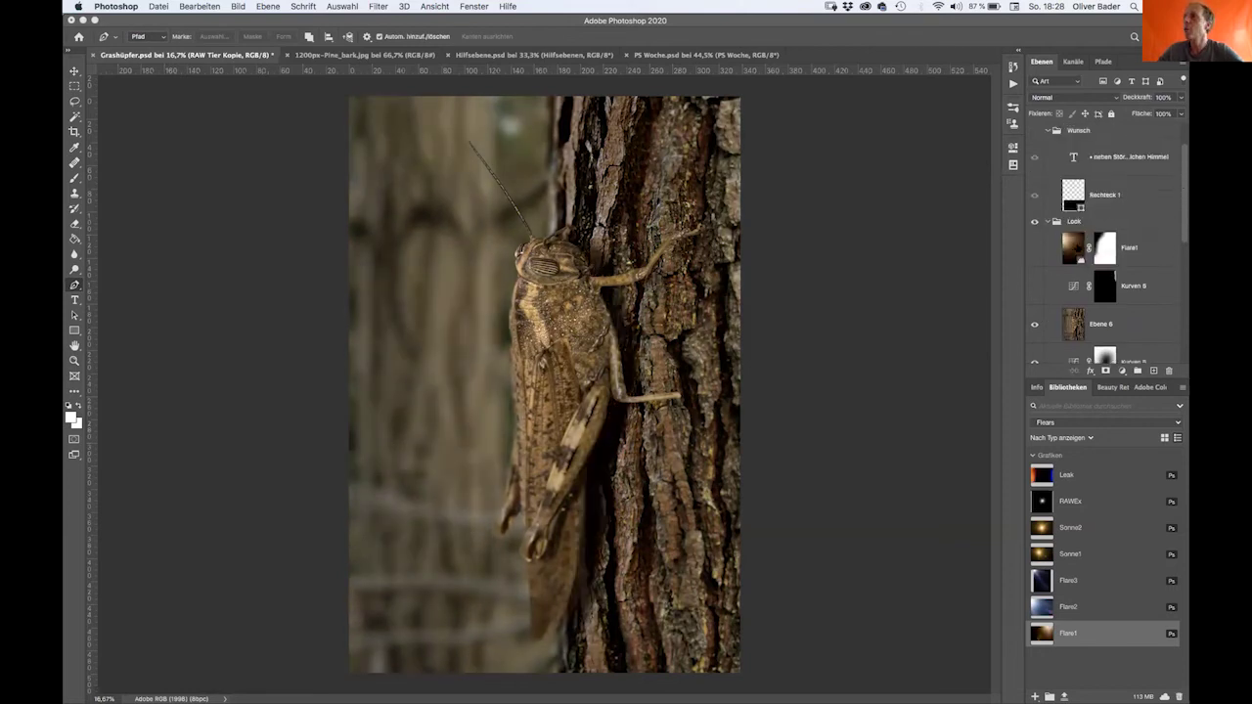
{"action": "left_click", "coordinate": [1035, 285]}
{"action": "left_click", "coordinate": [1035, 284]}
{"action": "left_click", "coordinate": [1035, 285]}
{"action": "left_click", "coordinate": [1035, 284]}
{"action": "left_click", "coordinate": [1035, 285]}
{"action": "left_click", "coordinate": [1035, 284]}
{"action": "left_click", "coordinate": [1035, 285]}
- Compare the image with and without the Flare1 light effect in the Look group, leaving it shown
{"action": "left_click", "coordinate": [1035, 247]}
{"action": "left_click", "coordinate": [1035, 246]}
{"action": "left_click", "coordinate": [1035, 247]}
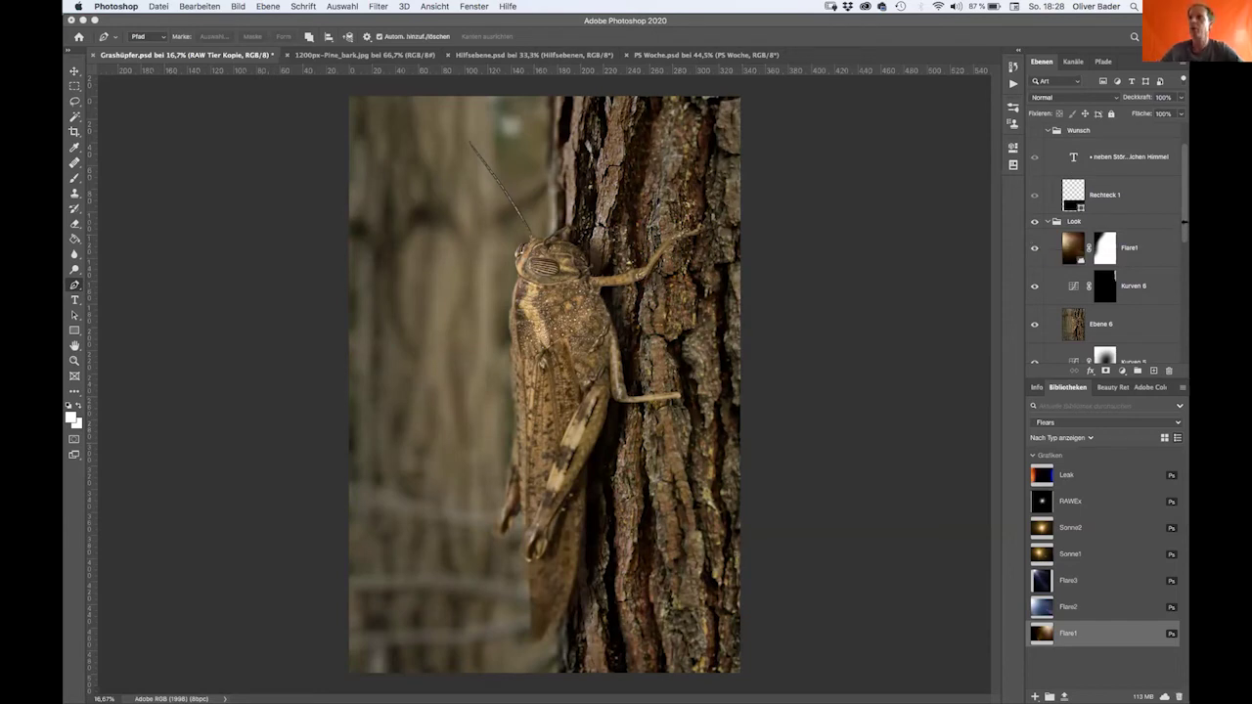
{"action": "key", "text": "super+minus"}
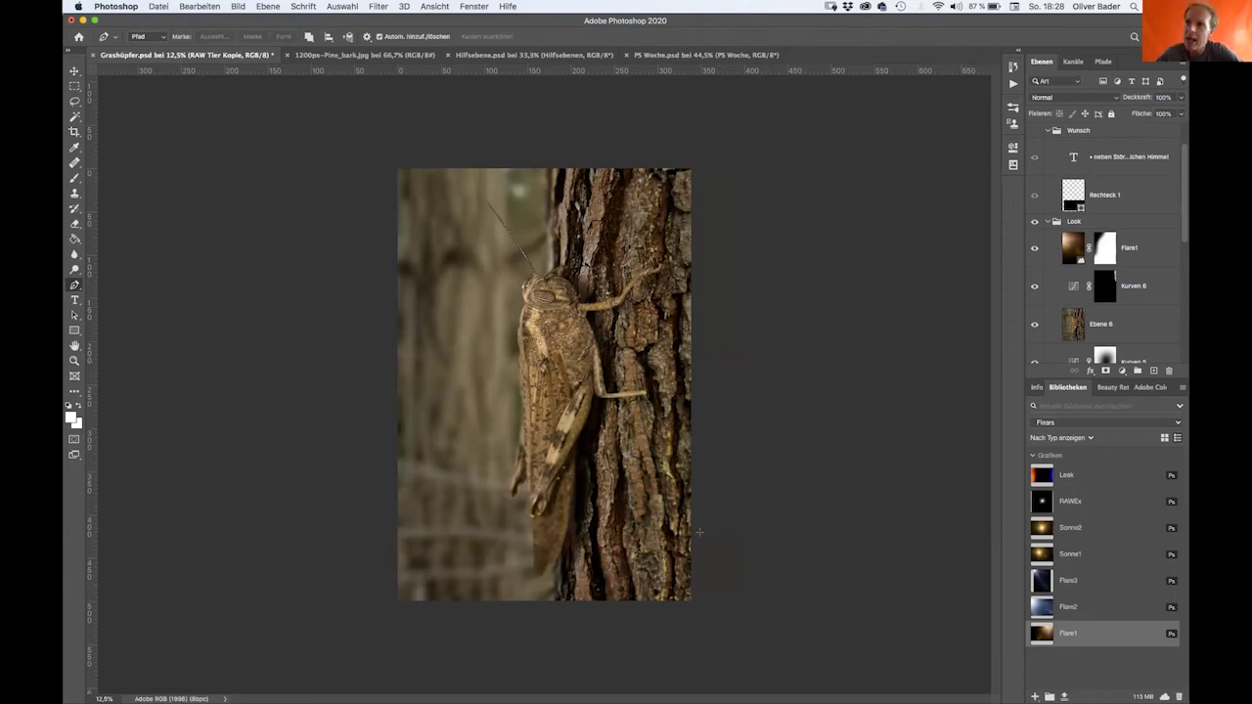
{"action": "mouse_move", "coordinate": [452, 685]}
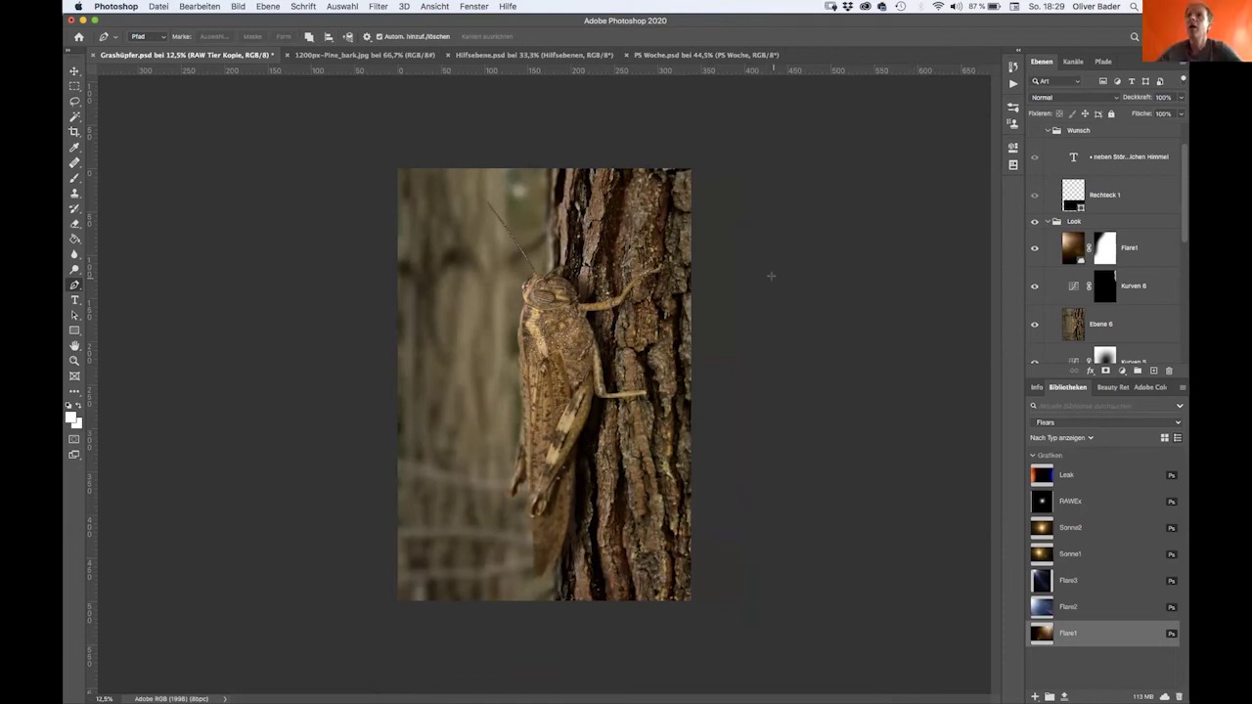
{"action": "left_click", "coordinate": [528, 56]}
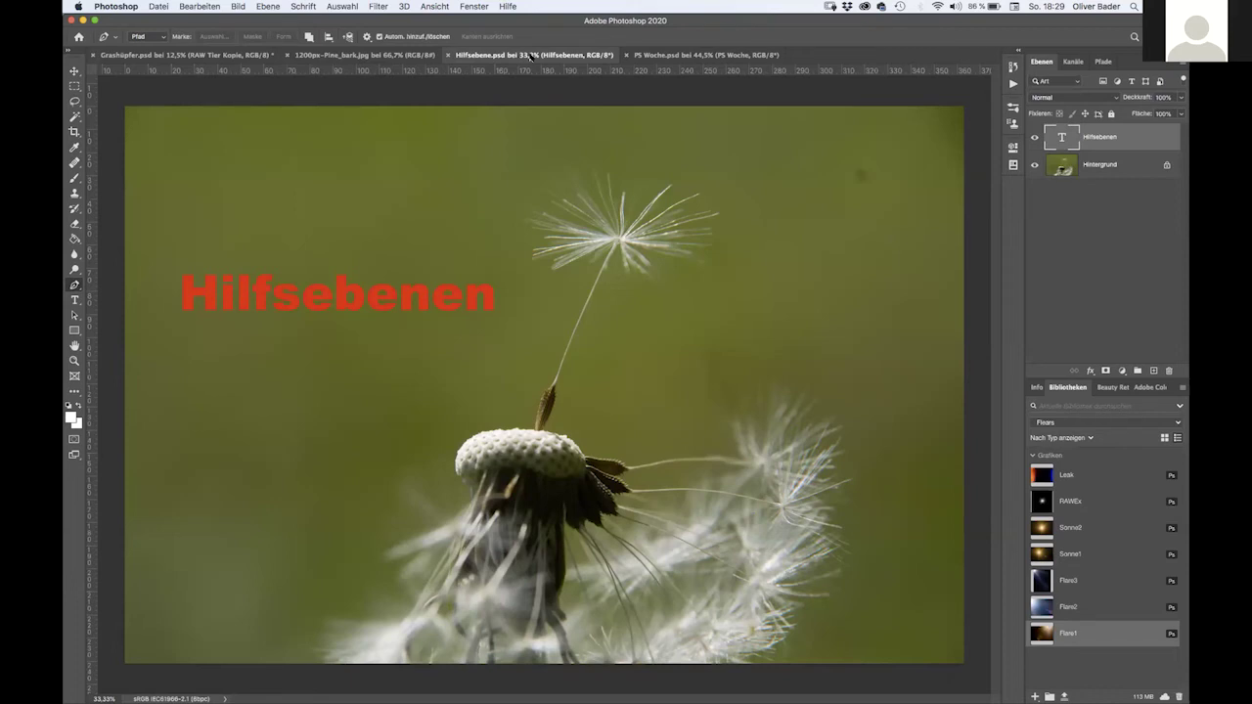
{"action": "left_click", "coordinate": [229, 55]}
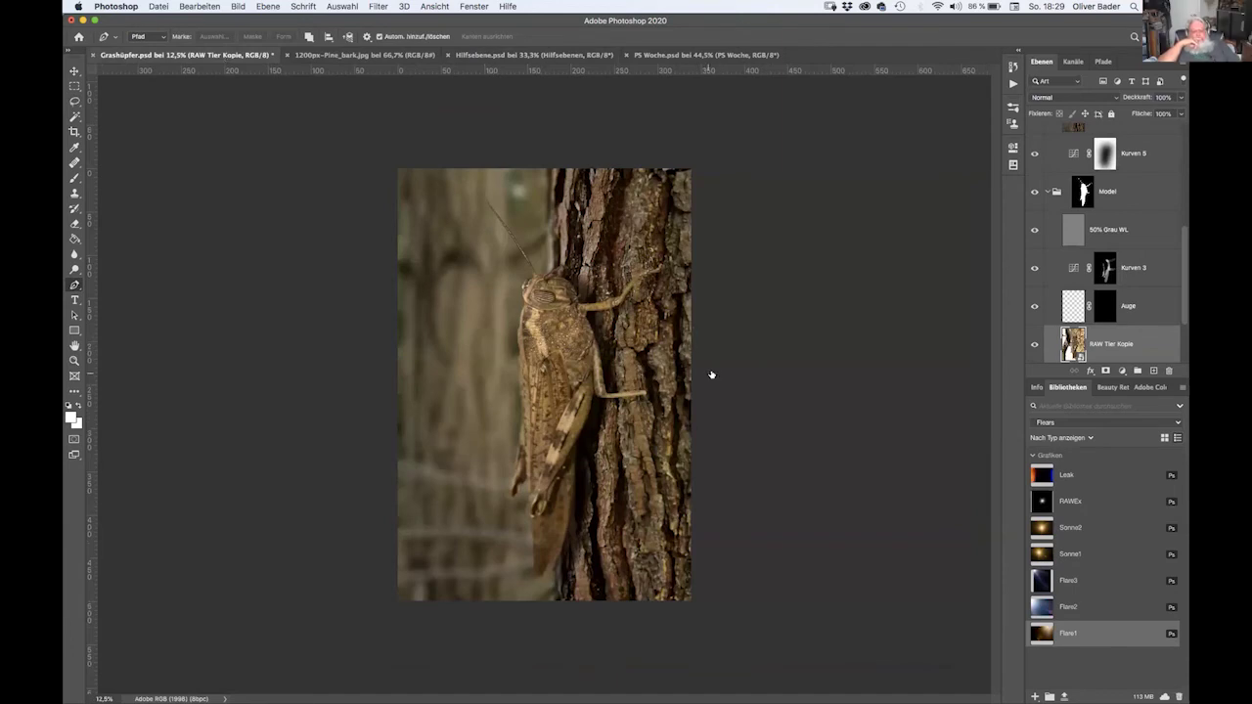
- Compare the finished composite with the Original layer shown alone, ending with only the Original layer displayed
{"action": "scroll", "coordinate": [1183, 235], "scroll_direction": "down", "scroll_amount": 3}
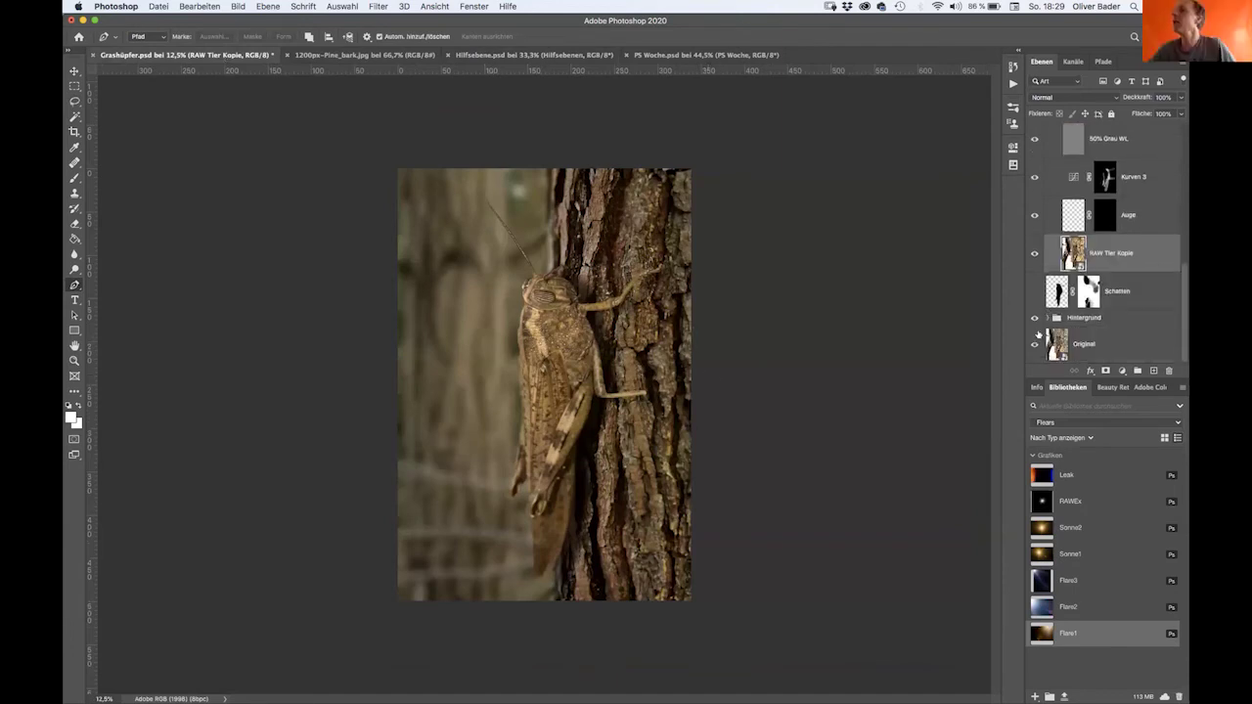
{"action": "left_click", "coordinate": [1035, 344]}
{"action": "left_click", "coordinate": [1035, 343]}
{"action": "left_click", "coordinate": [1035, 343]}
{"action": "left_click", "coordinate": [1035, 344]}
{"action": "left_click", "coordinate": [1036, 343]}
{"action": "left_click", "coordinate": [1035, 343]}
{"action": "left_click", "coordinate": [1035, 343]}
{"action": "left_click", "coordinate": [1035, 343]}
{"action": "left_click", "coordinate": [1035, 344]}
{"action": "left_click", "coordinate": [1036, 344]}
{"action": "left_click", "coordinate": [1035, 343]}
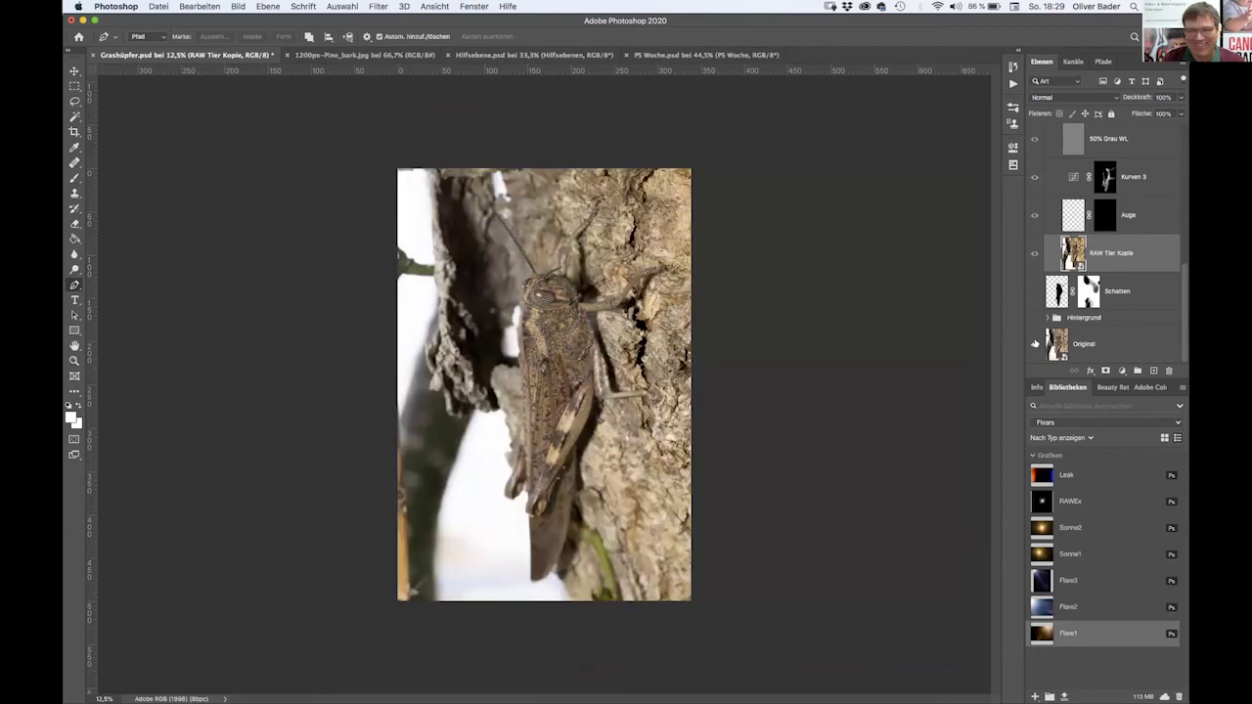
{"action": "left_click", "coordinate": [1035, 344]}
{"action": "left_click", "coordinate": [1035, 344]}
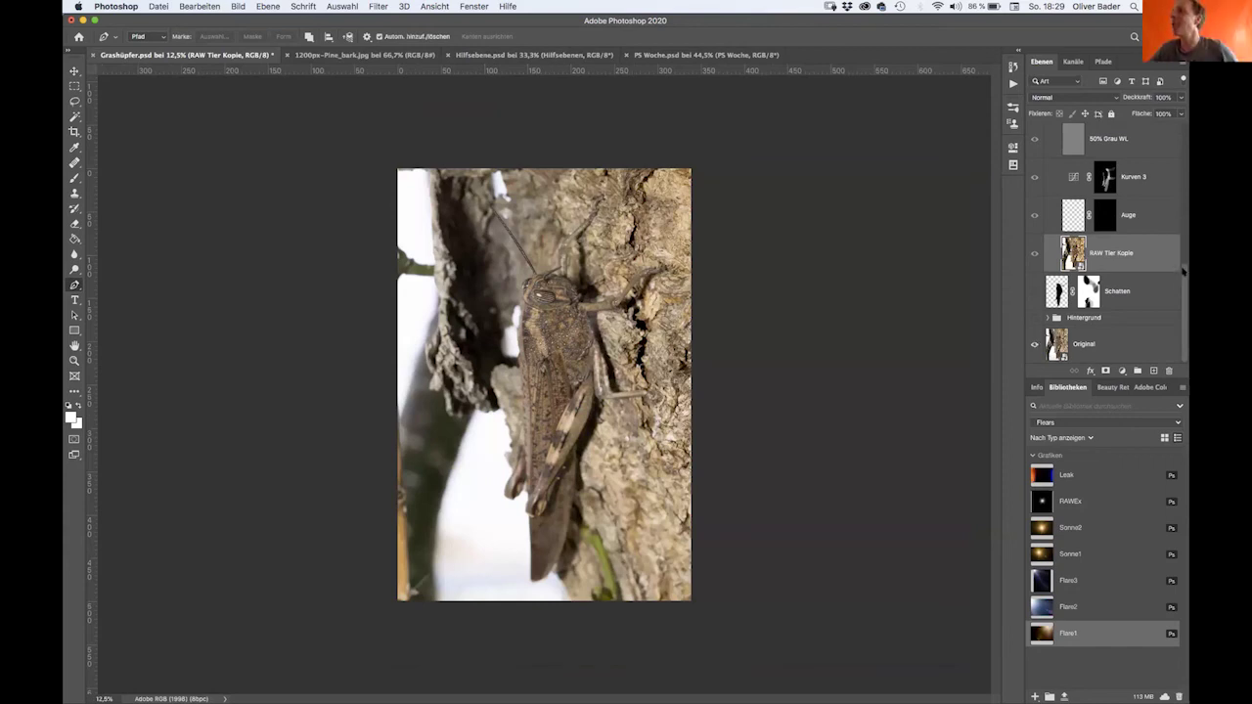
- Select the Model group's layer mask, show the group, and set up a white brush at 100% opacity at the grasshopper's head
{"action": "left_click_drag", "start_coordinate": [1184, 280], "coordinate": [1184, 155]}
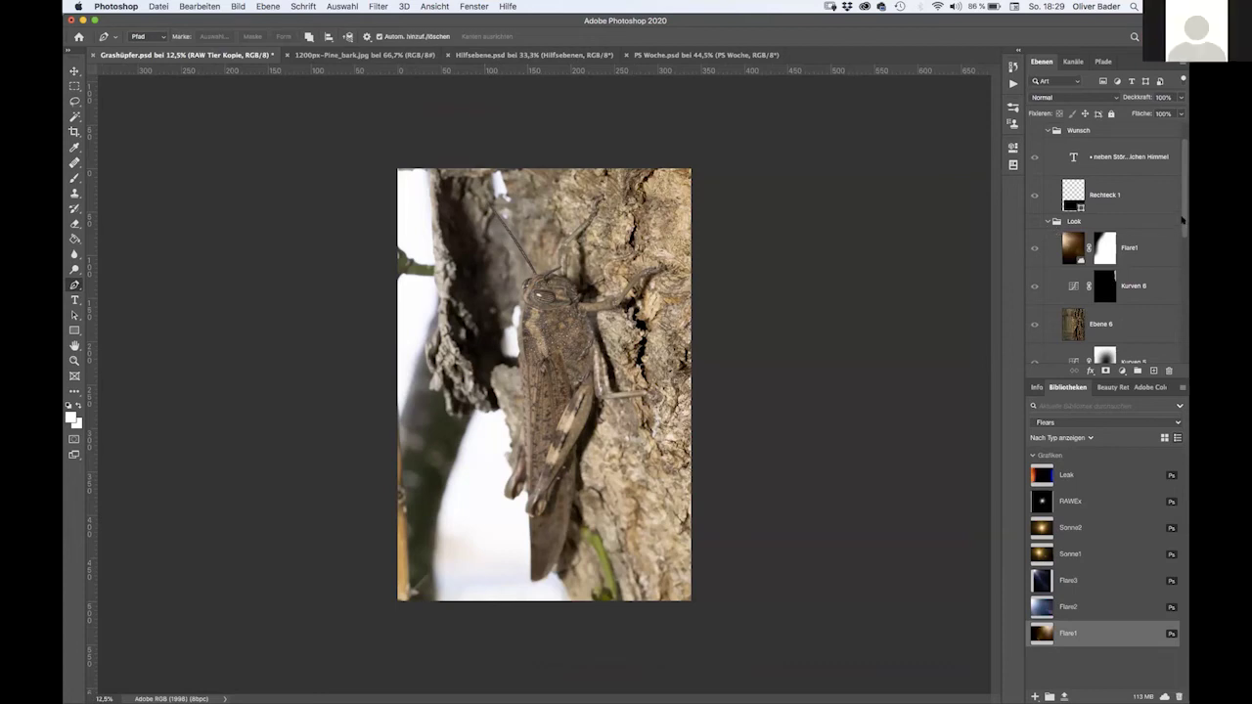
{"action": "left_click_drag", "start_coordinate": [1184, 223], "coordinate": [1182, 266]}
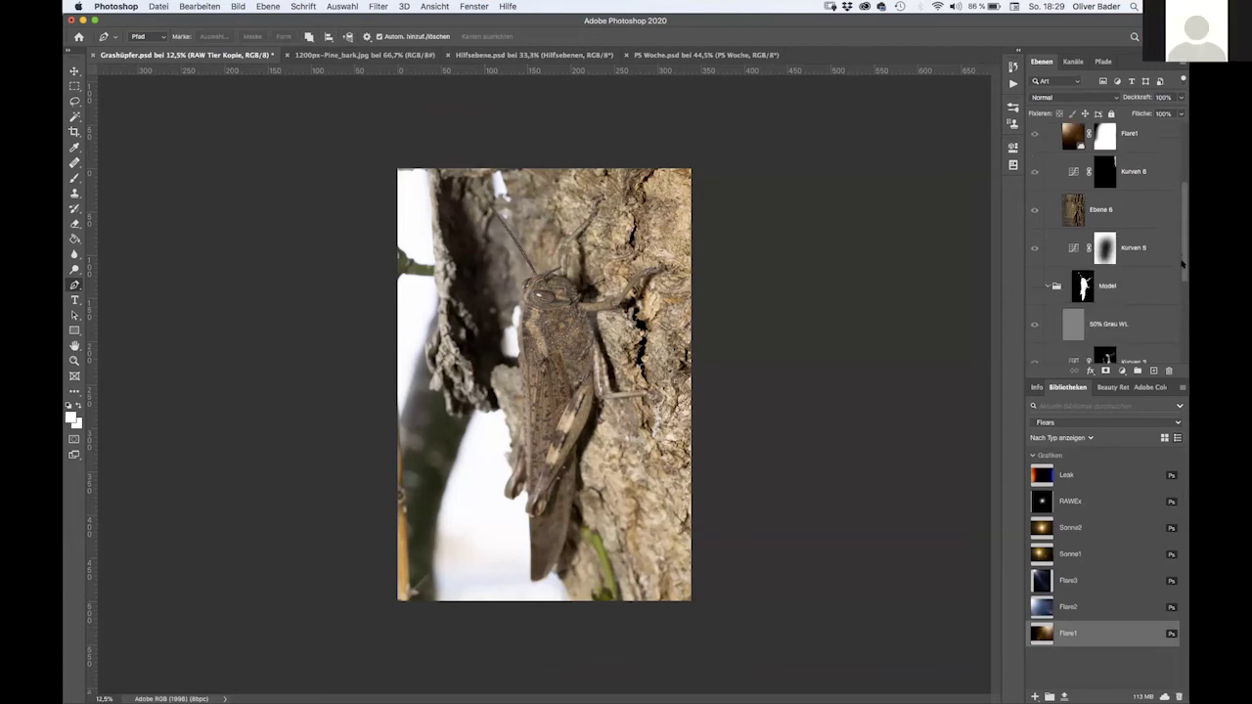
{"action": "left_click", "coordinate": [1080, 281]}
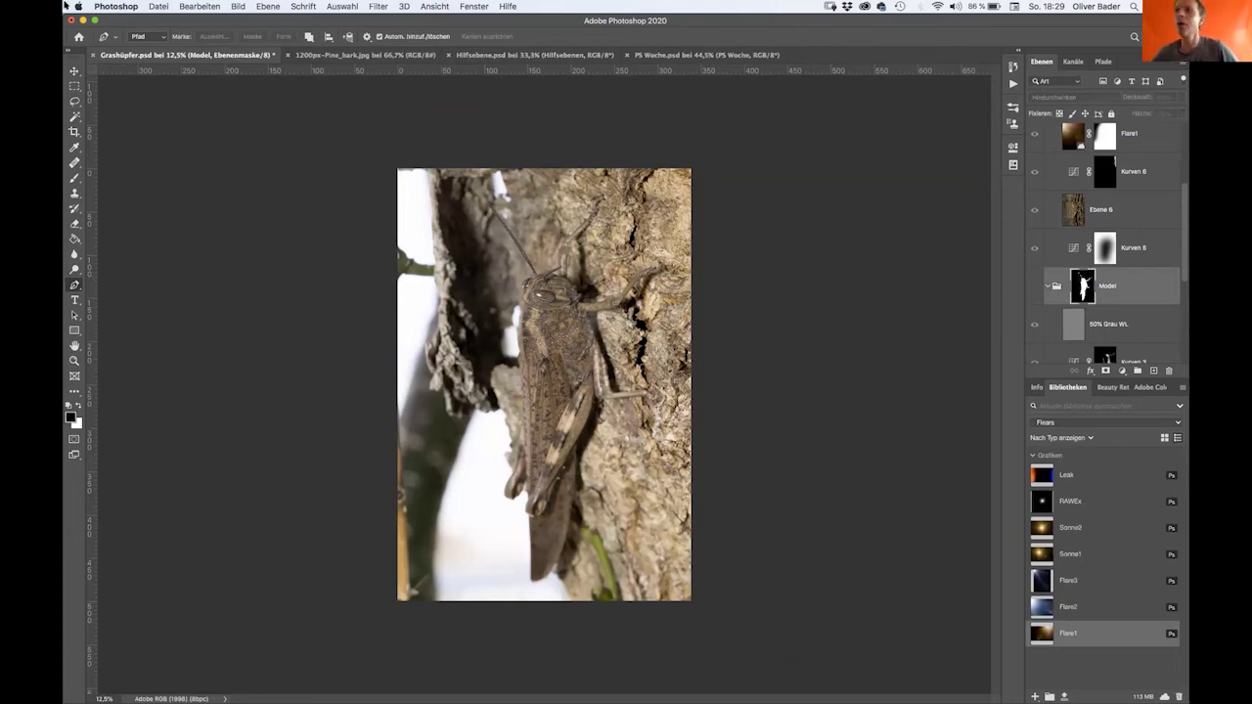
{"action": "key", "text": "z"}
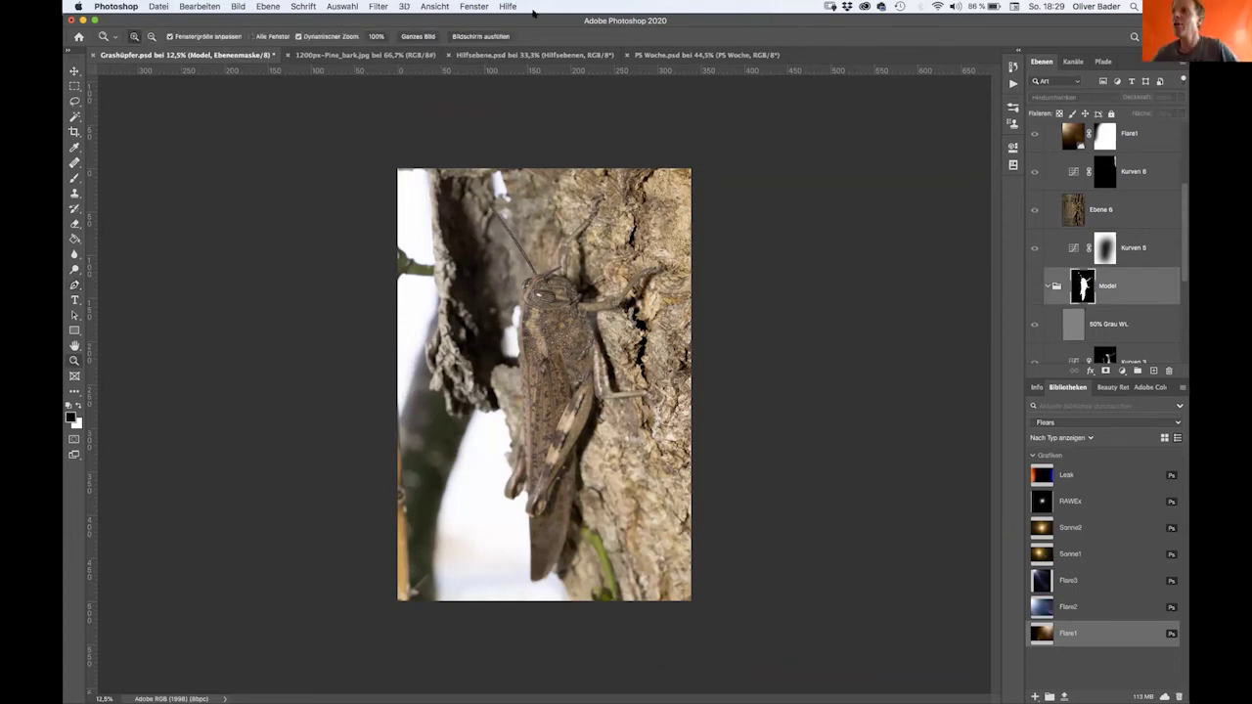
{"action": "left_click_drag", "start_coordinate": [580, 261], "coordinate": [595, 261]}
{"action": "key", "text": "p"}
{"action": "left_click", "coordinate": [75, 178]}
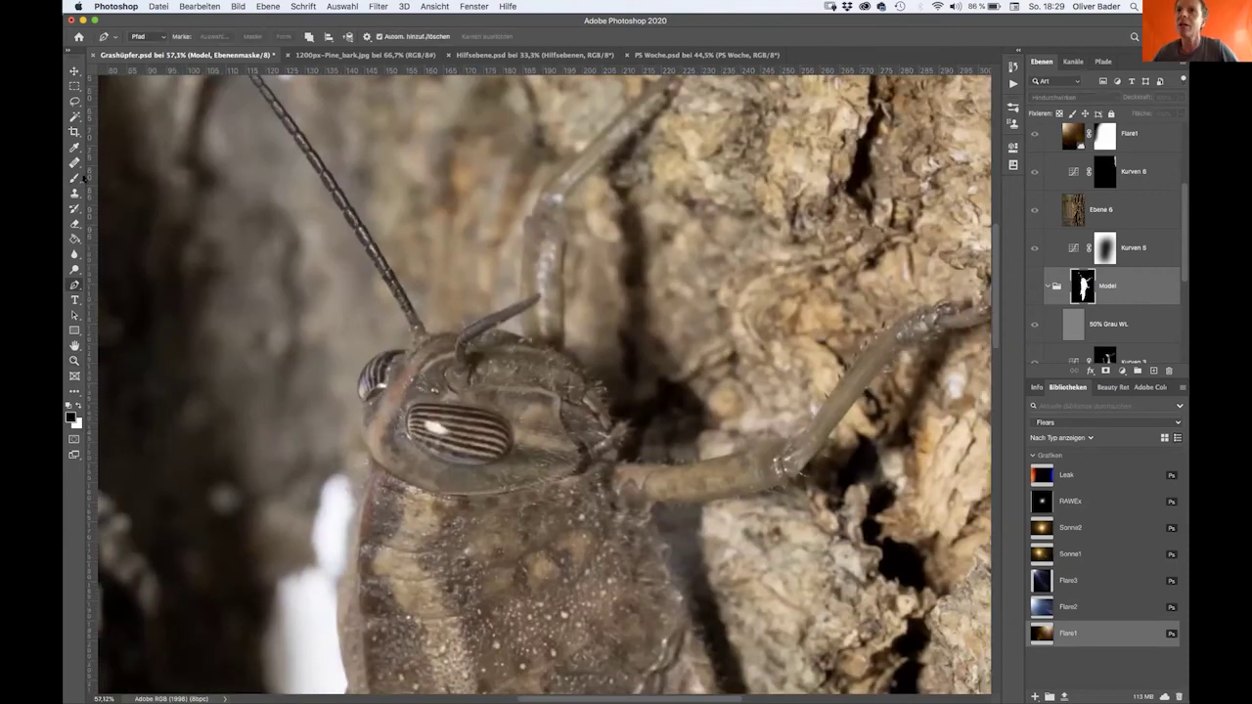
{"action": "left_click", "coordinate": [77, 402]}
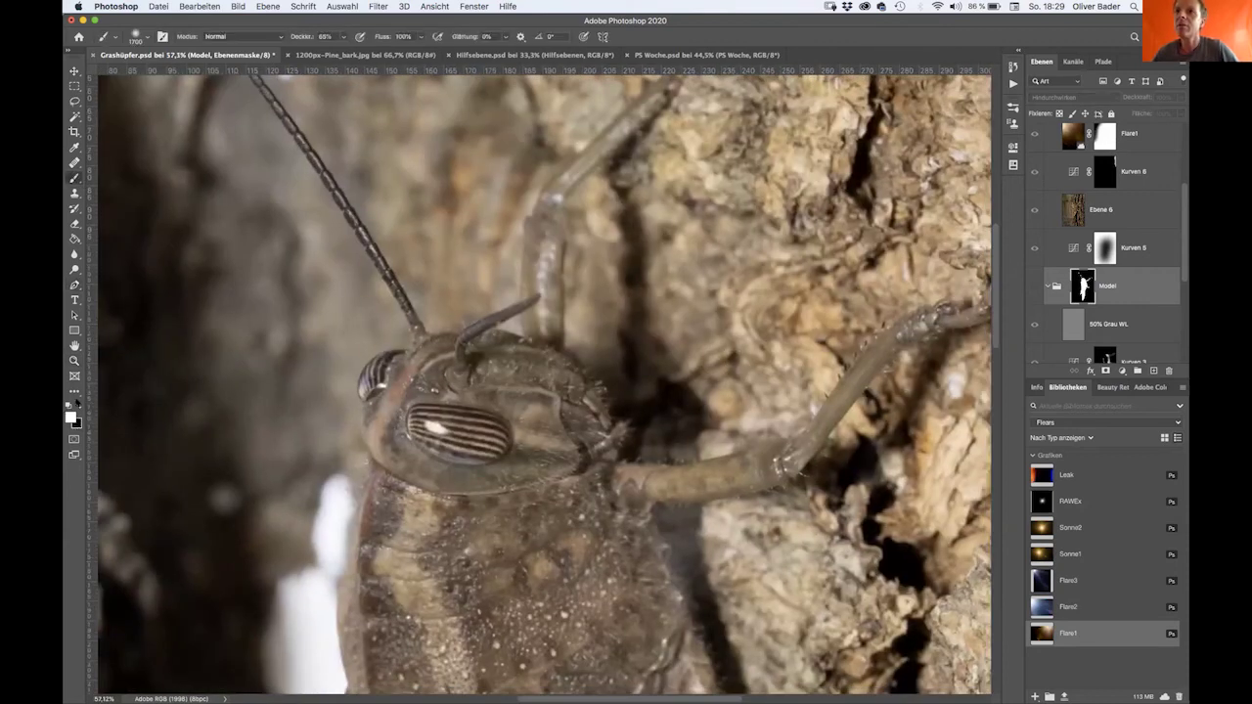
{"action": "left_click", "coordinate": [1035, 286]}
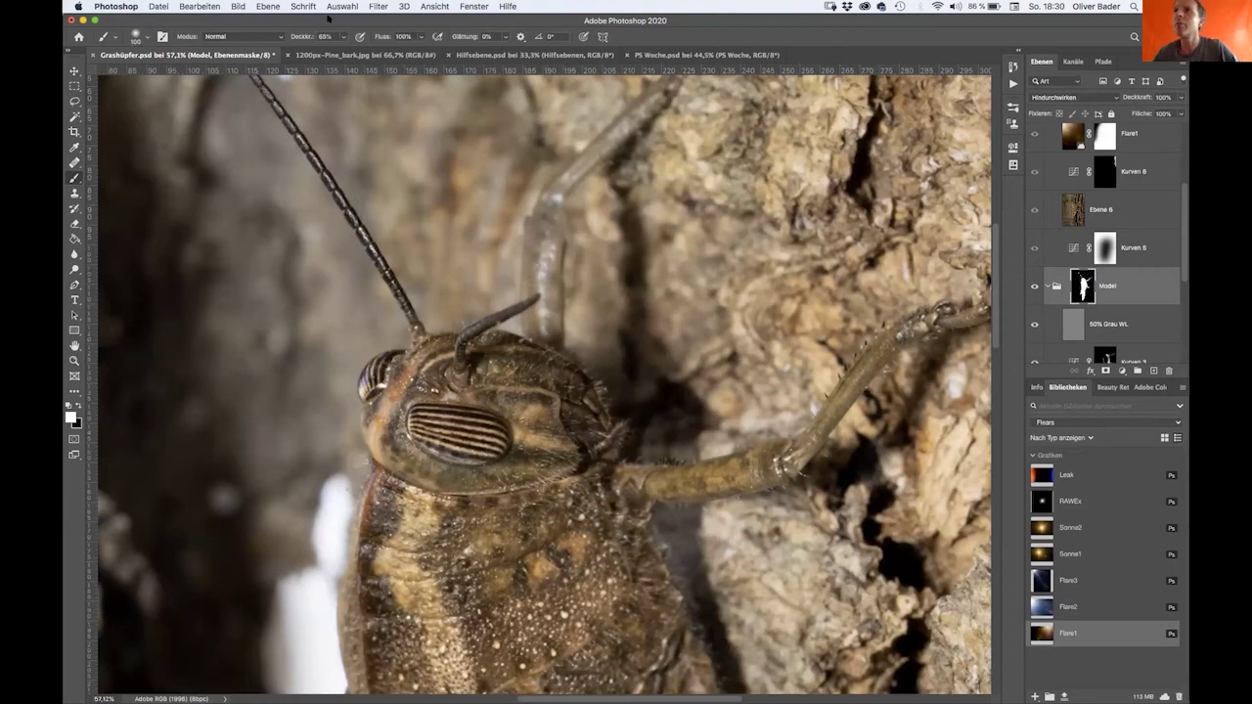
{"action": "key", "text": "0"}
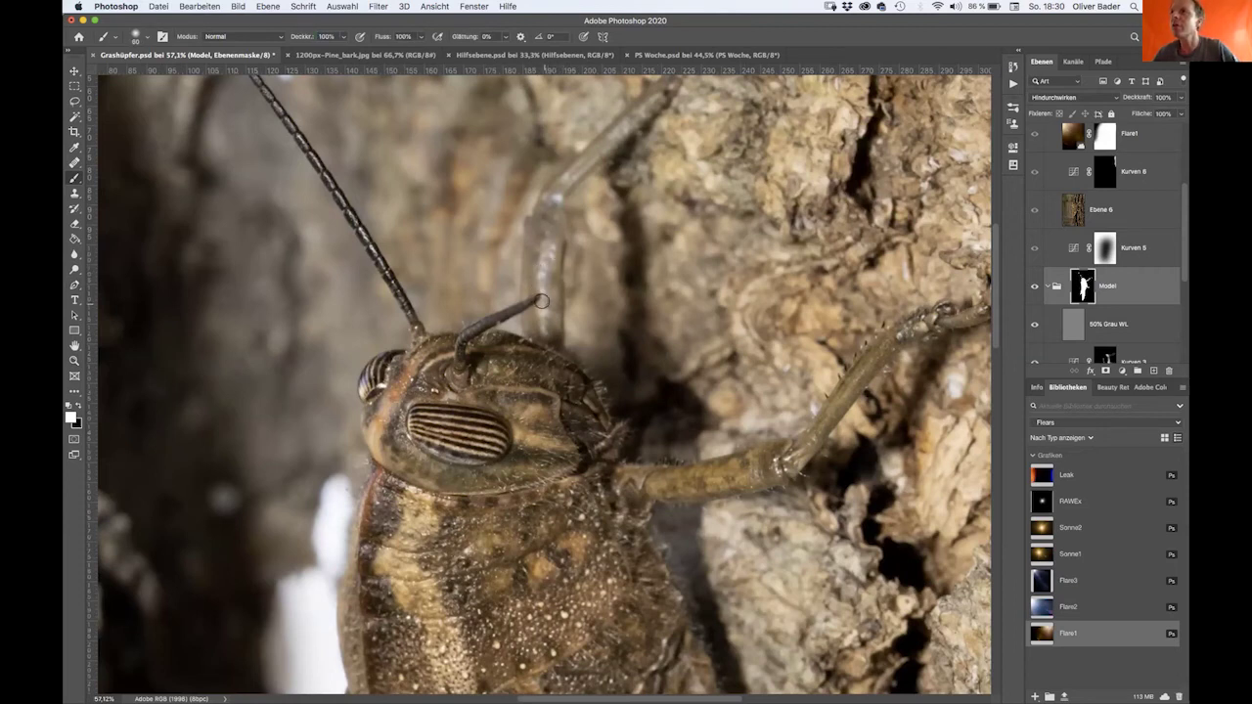
- Paint the upper front leg behind the short antenna into the Model group's mask, following it up to the foot
{"action": "mouse_move", "coordinate": [540, 308]}
{"action": "left_mouse_down"}
{"action": "mouse_move", "coordinate": [548, 232]}
{"action": "mouse_move", "coordinate": [532, 282]}
{"action": "mouse_move", "coordinate": [531, 238]}
{"action": "mouse_move", "coordinate": [522, 327]}
{"action": "mouse_move", "coordinate": [535, 298]}
{"action": "left_mouse_up"}
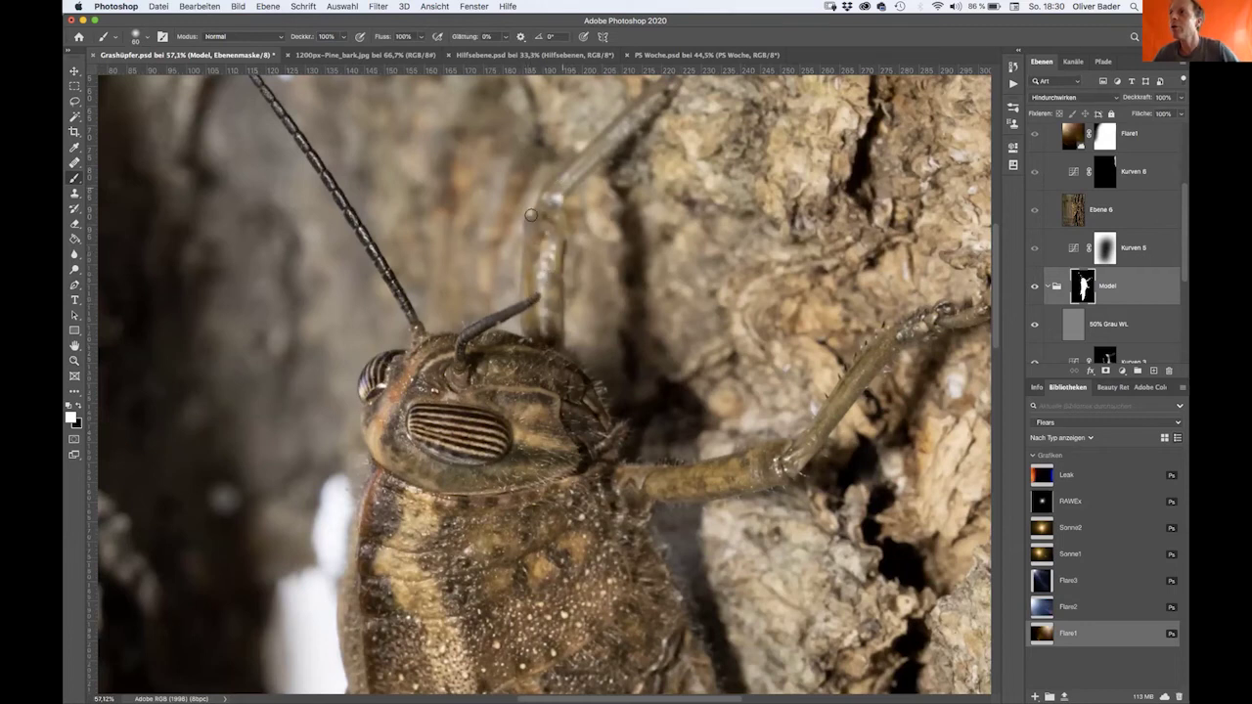
{"action": "scroll", "coordinate": [585, 161], "scroll_direction": "up", "scroll_amount": 5}
{"action": "scroll", "coordinate": [585, 161], "scroll_direction": "right", "scroll_amount": 4}
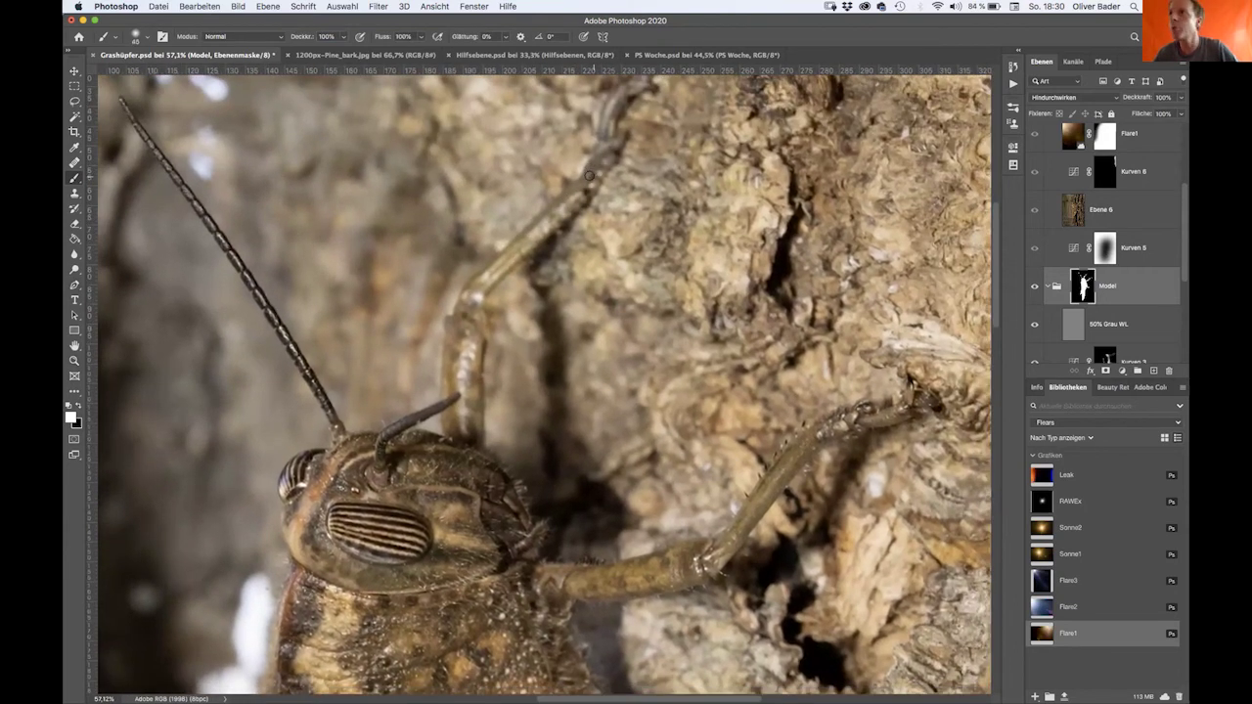
{"action": "scroll", "coordinate": [595, 159], "scroll_direction": "up", "scroll_amount": 1}
{"action": "scroll", "coordinate": [588, 186], "scroll_direction": "up", "scroll_amount": 4}
{"action": "scroll", "coordinate": [588, 185], "scroll_direction": "right", "scroll_amount": 1}
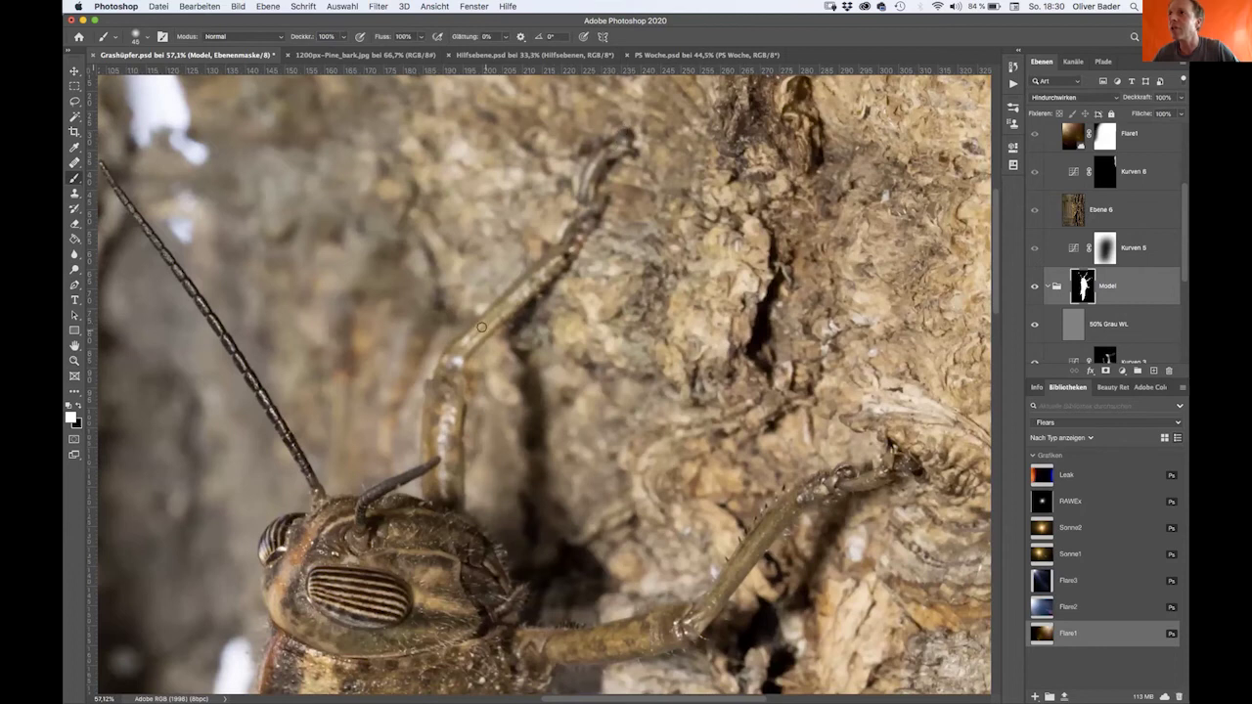
- Show the Hintergrund group behind the grasshopper, then display the Model group's layer mask on its own
{"action": "key", "text": "x"}
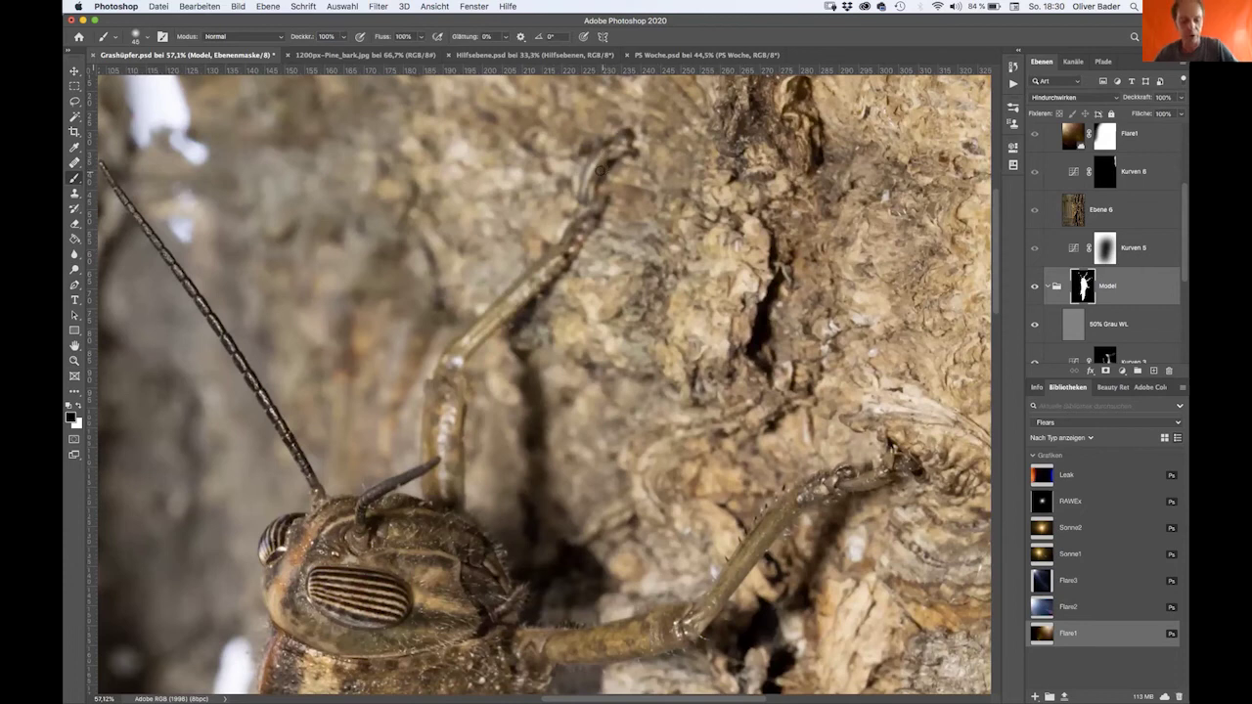
{"action": "key", "text": "z"}
{"action": "key", "text": "super+0"}
{"action": "key", "text": "b"}
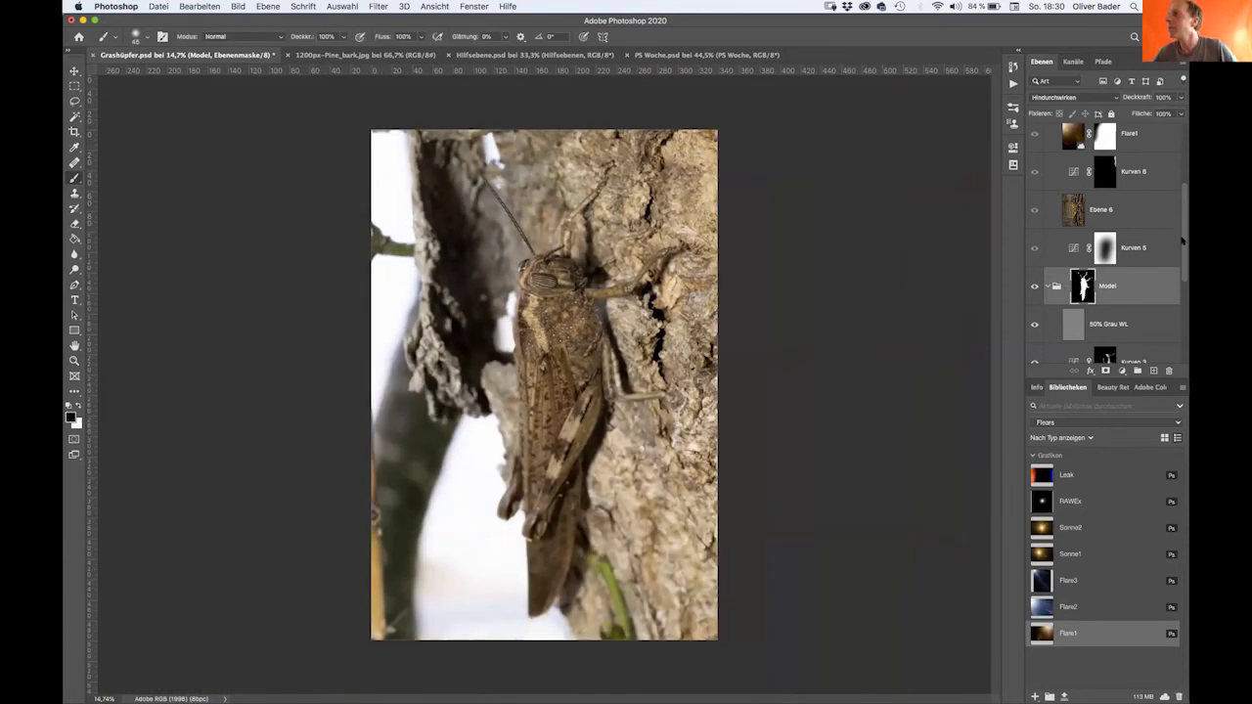
{"action": "scroll", "coordinate": [1179, 246], "scroll_direction": "down", "scroll_amount": 5}
{"action": "left_click", "coordinate": [1035, 317]}
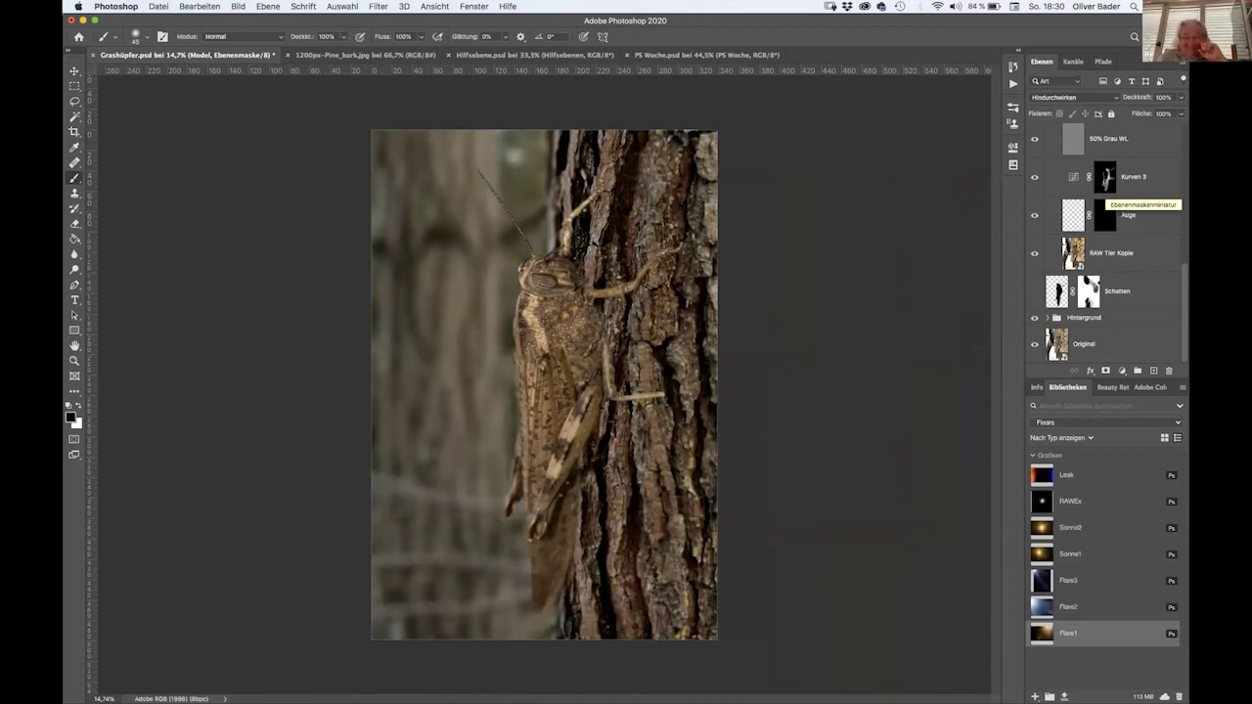
{"action": "left_click_drag", "start_coordinate": [1183, 302], "coordinate": [1184, 215]}
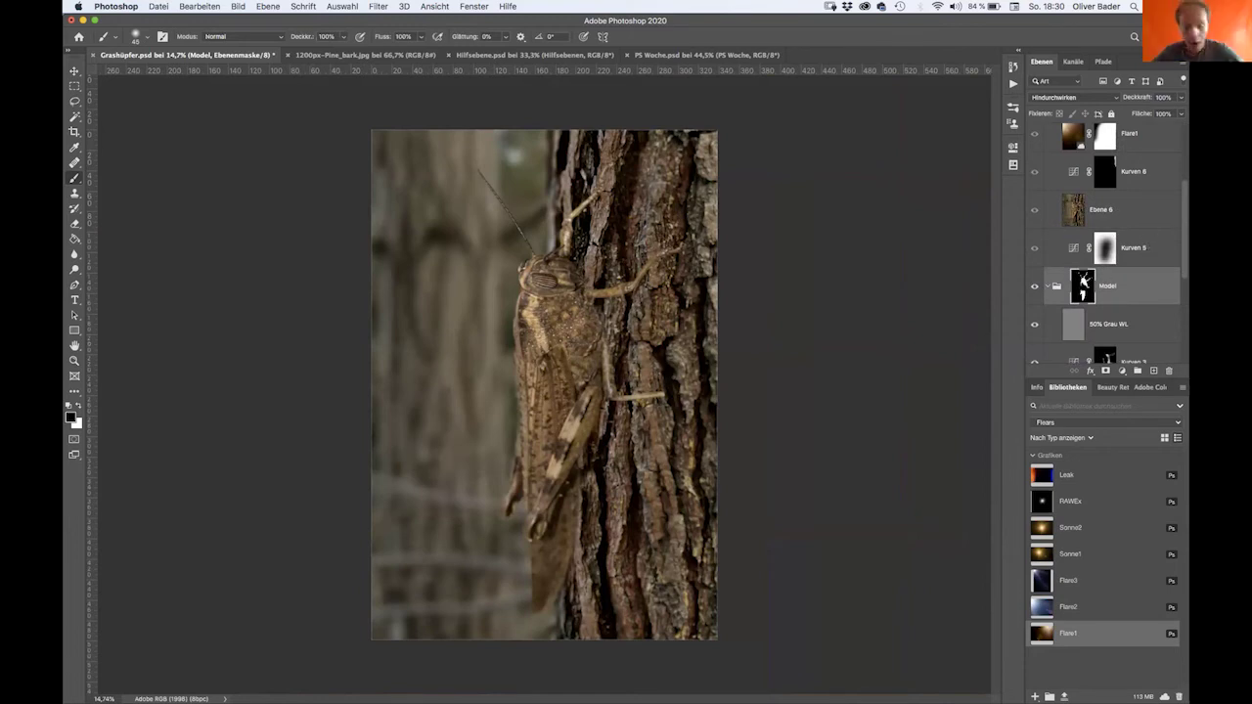
{"action": "left_click", "coordinate": [1084, 283], "text": "alt"}
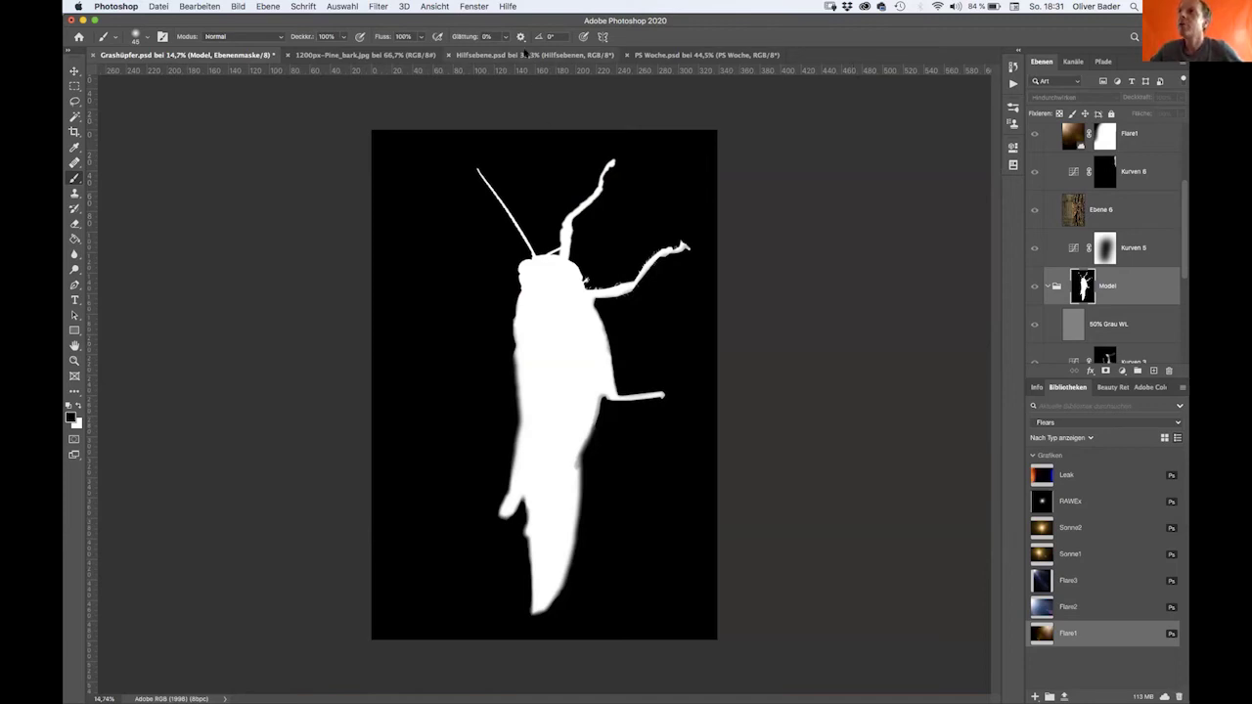
- In Hilfsebene.psd, hide the Hilfsebenen text layer and add an empty layer directly above Hintergrund
{"action": "left_click", "coordinate": [526, 55]}
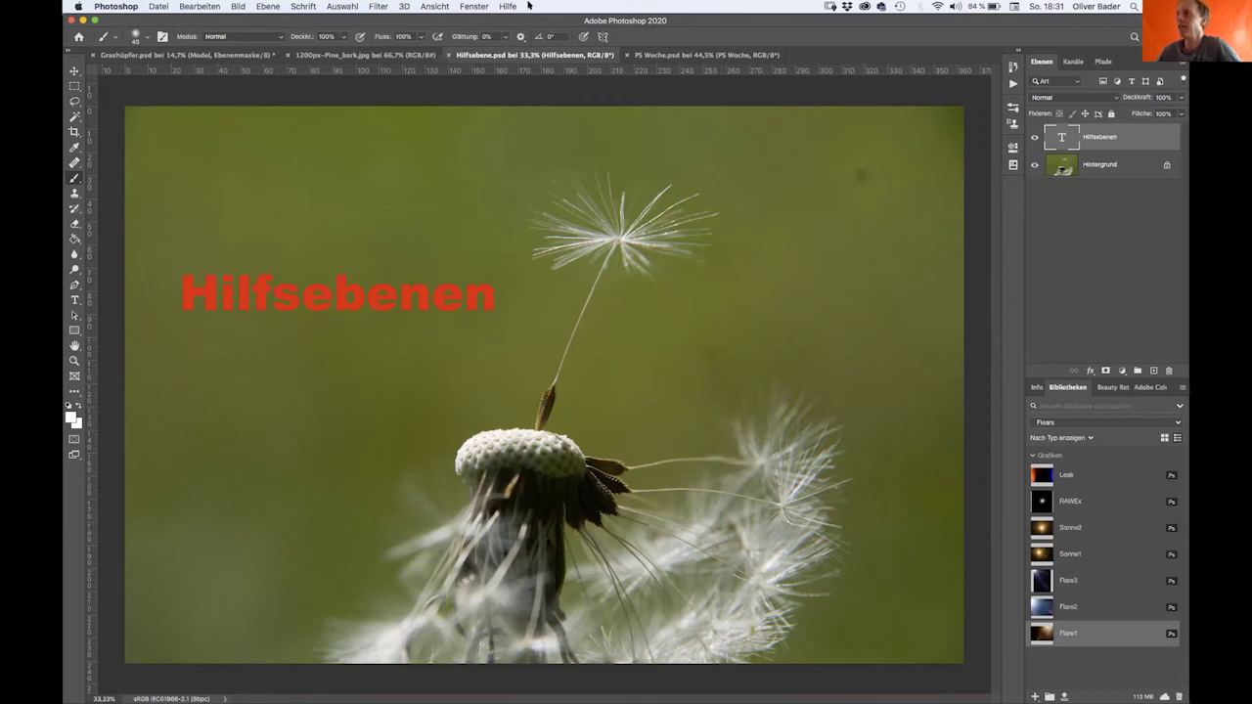
{"action": "left_click", "coordinate": [1036, 138]}
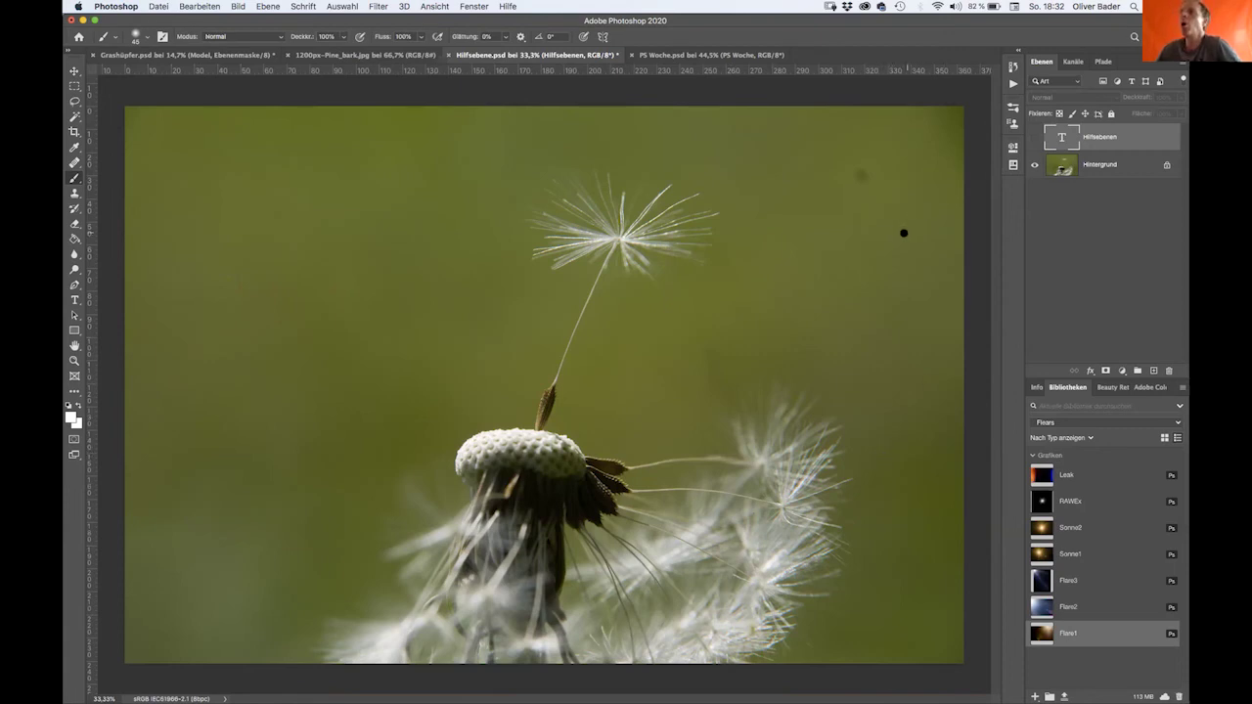
{"action": "left_click", "coordinate": [1126, 174]}
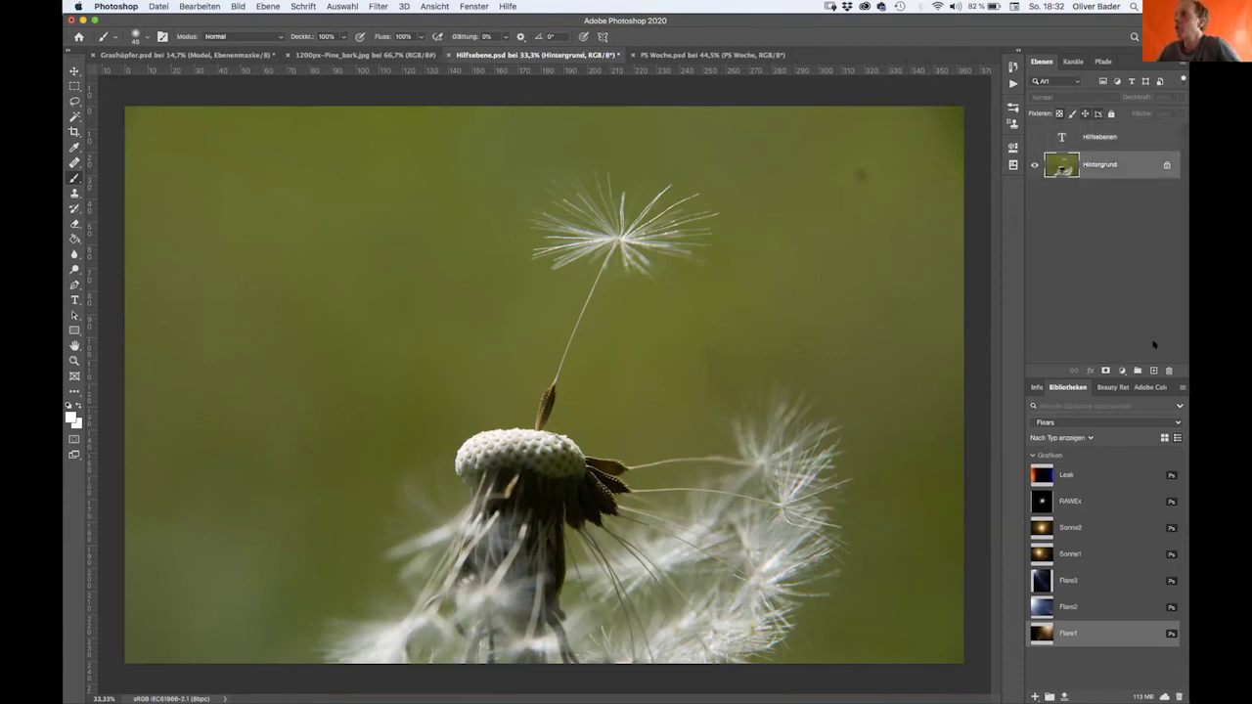
{"action": "left_click", "coordinate": [1153, 371]}
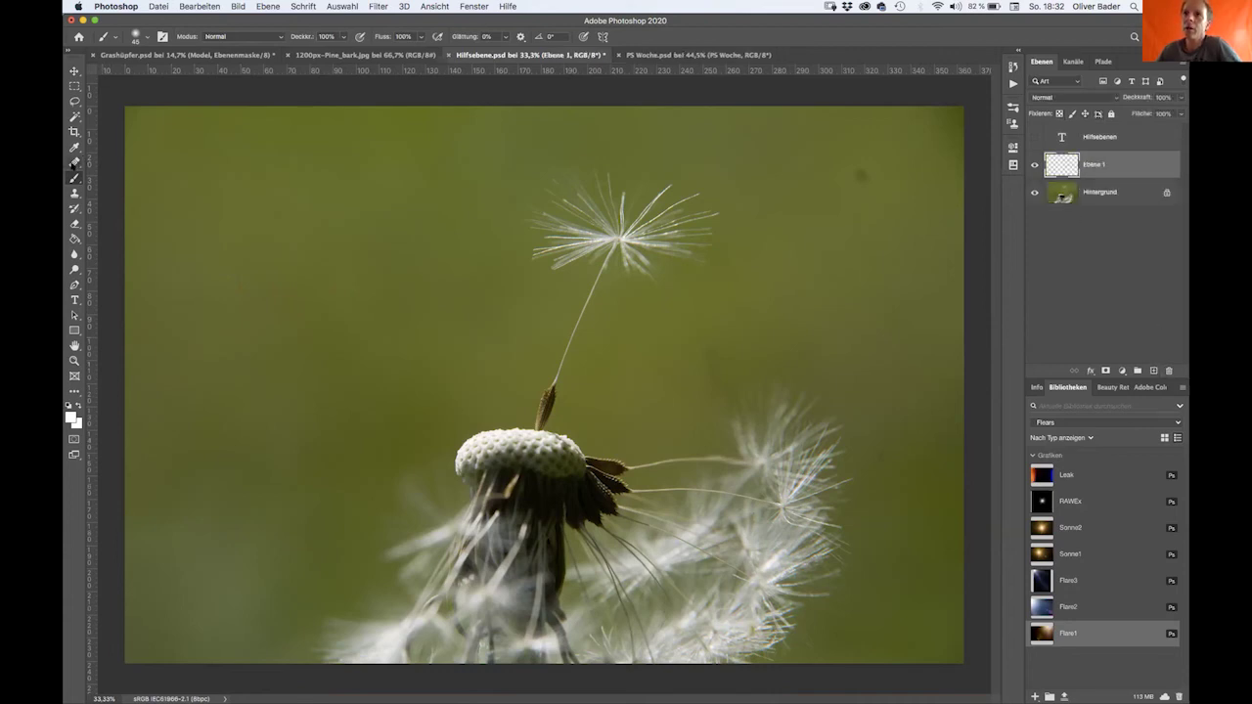
- Remove the dark spot in the photo's upper right corner area on Ebene 1 with the content-aware Spot Healing Brush
{"action": "left_click", "coordinate": [74, 163]}
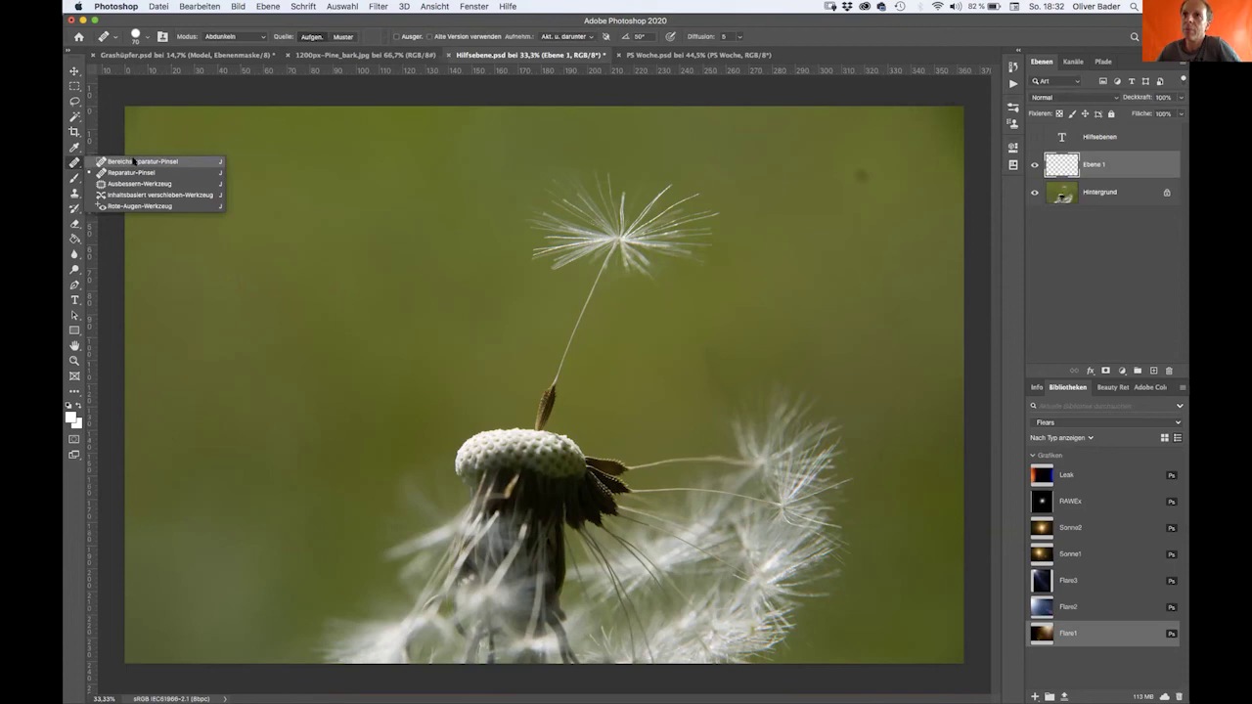
{"action": "left_click", "coordinate": [140, 160]}
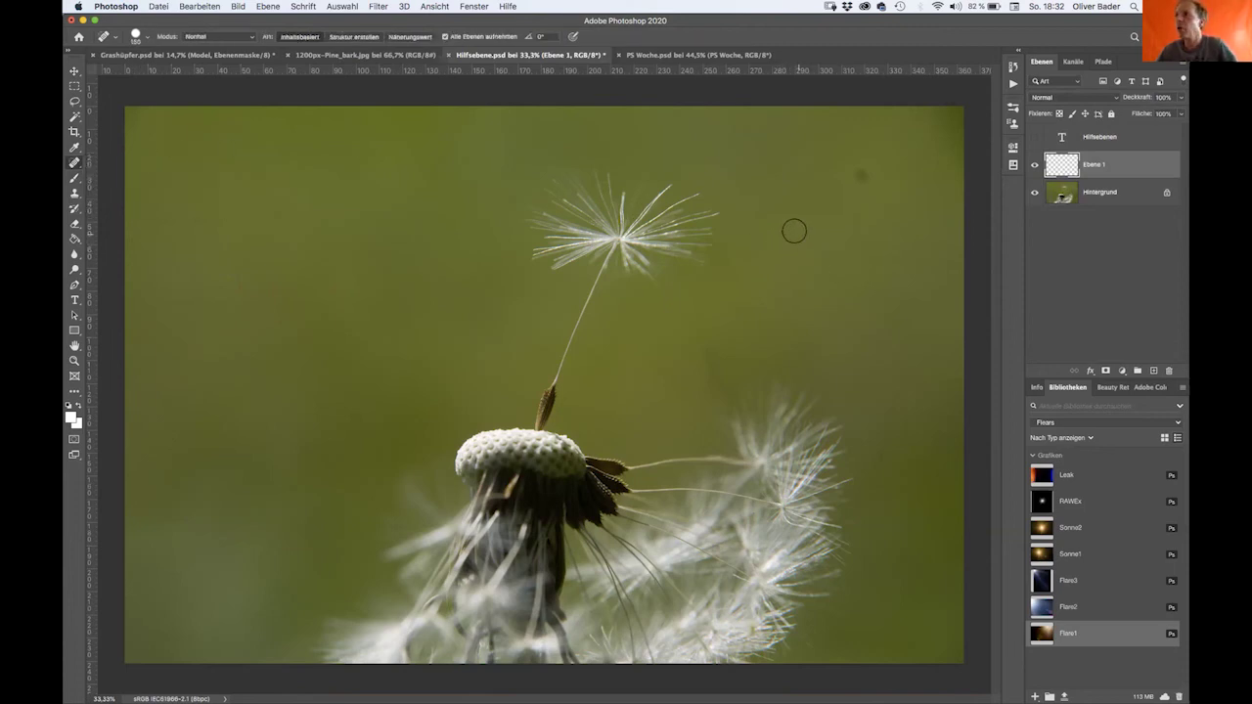
{"action": "left_click", "coordinate": [857, 169]}
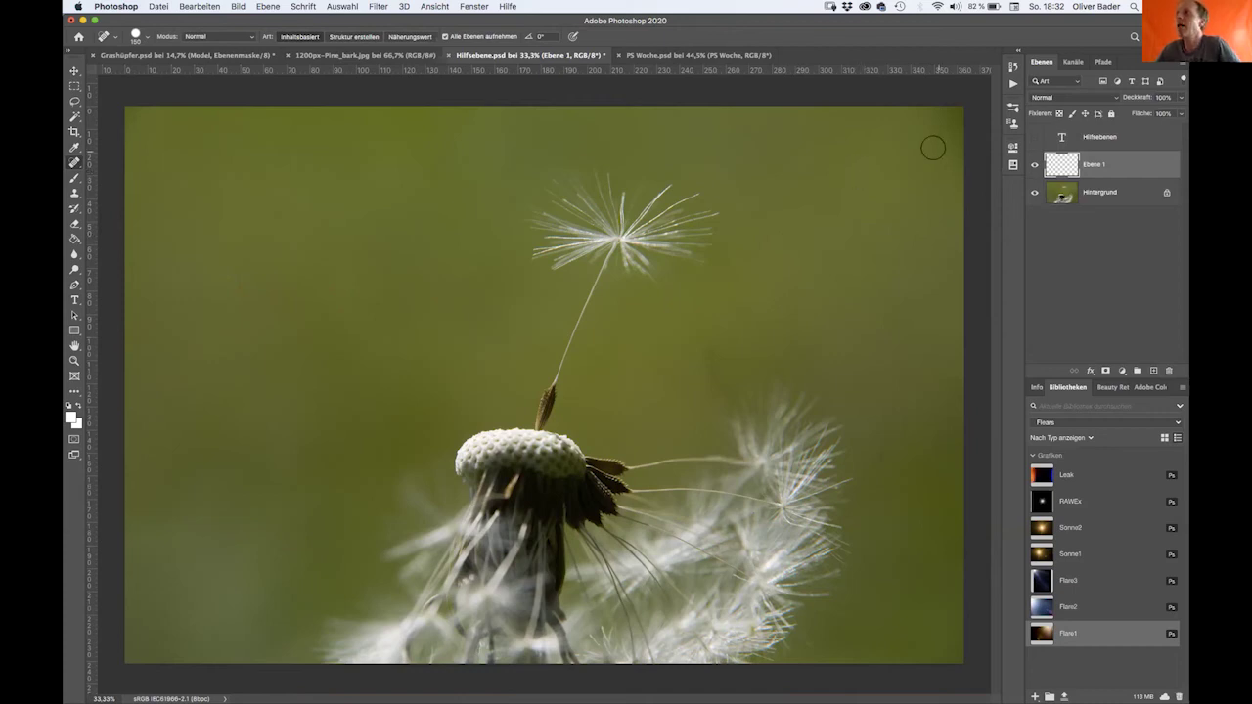
- Review the Spot Healing Brush's size, hardness and spacing settings
{"action": "right_click", "coordinate": [304, 140]}
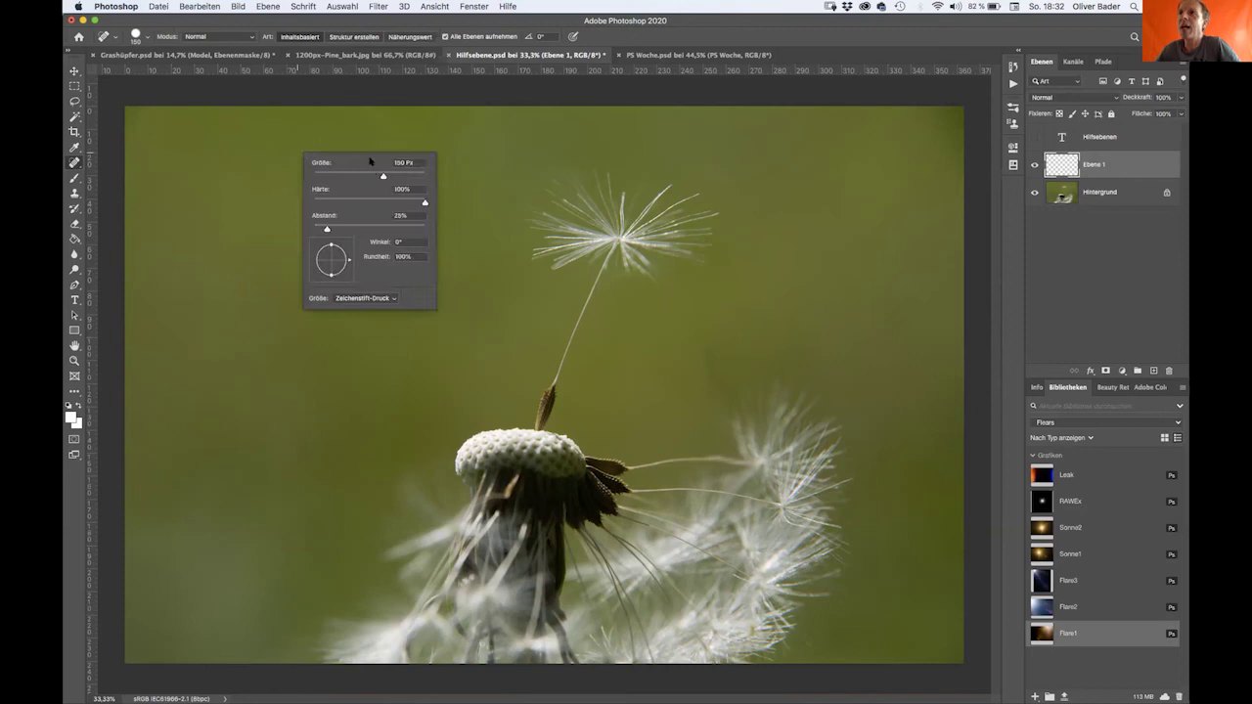
{"action": "left_click", "coordinate": [354, 98]}
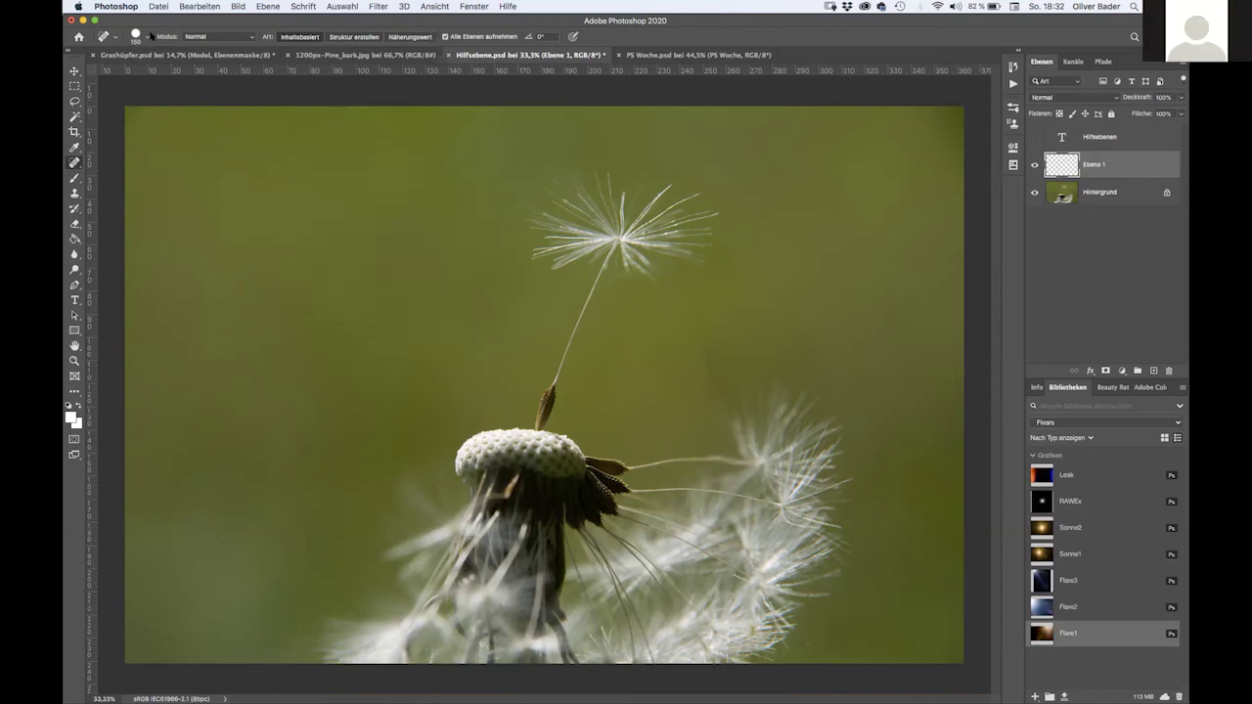
{"action": "left_click", "coordinate": [148, 36]}
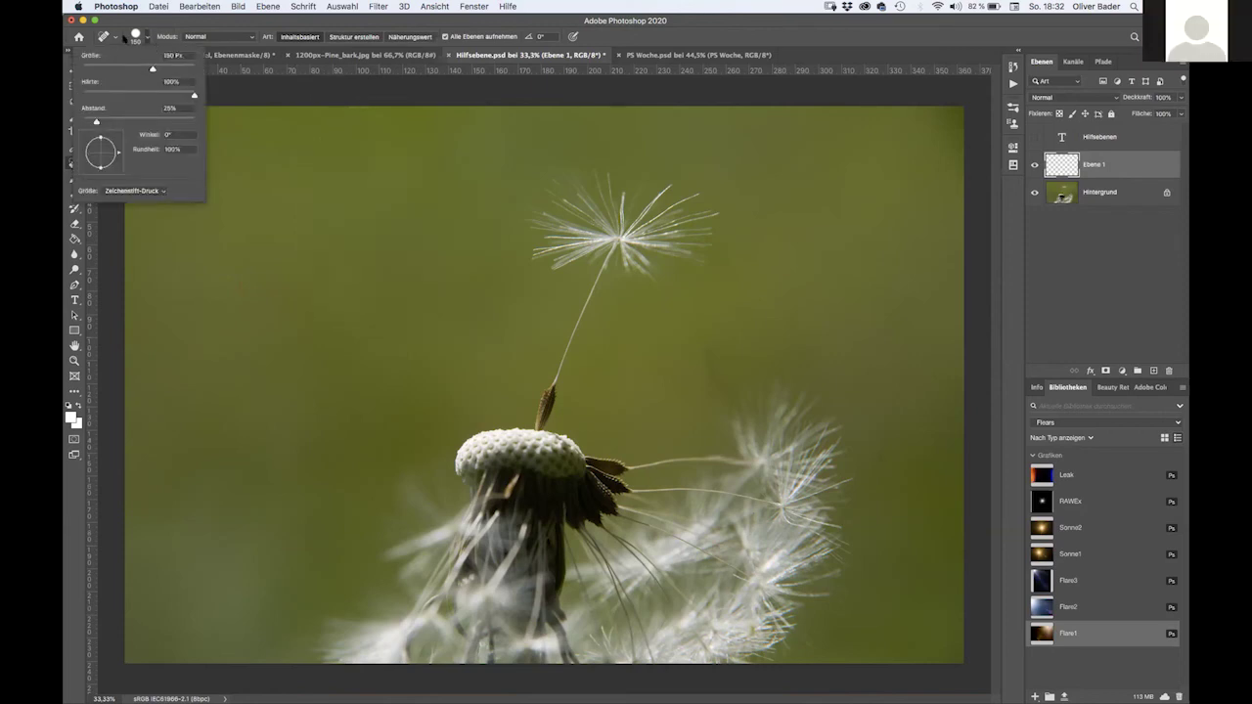
{"action": "left_click", "coordinate": [147, 36]}
{"action": "left_click", "coordinate": [115, 37]}
{"action": "left_click", "coordinate": [146, 40]}
{"action": "left_click", "coordinate": [146, 37]}
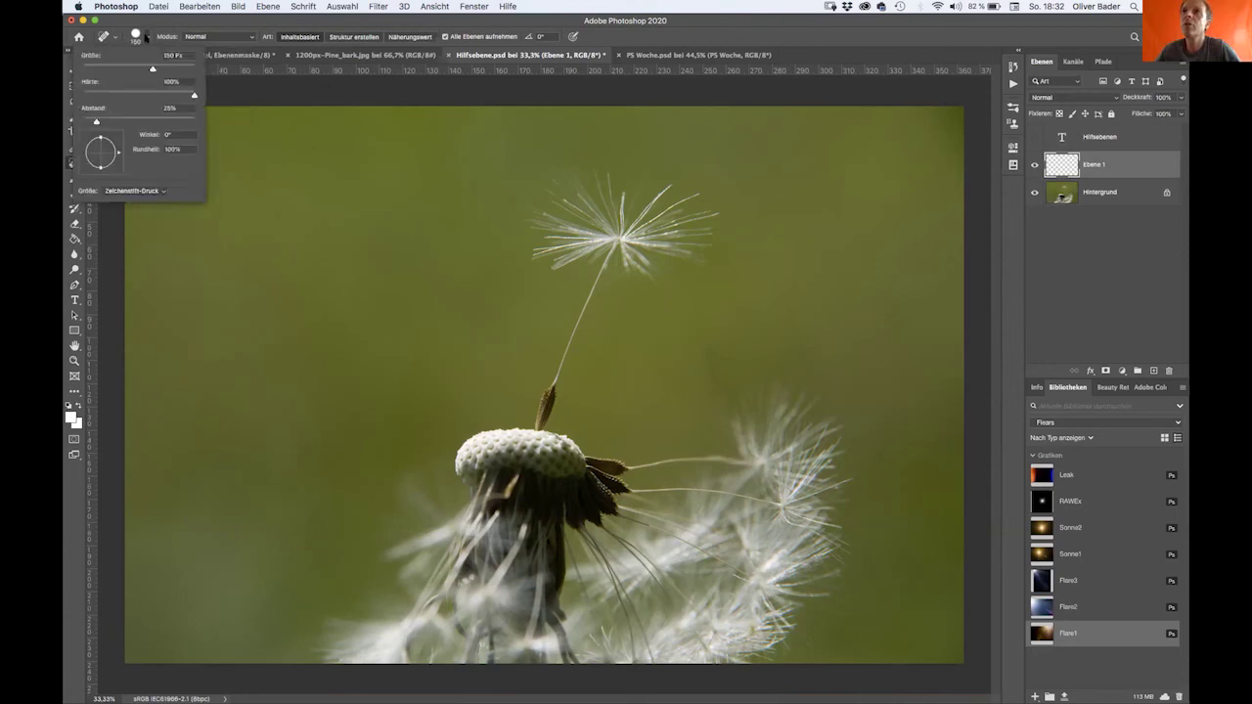
{"action": "key", "text": "Return"}
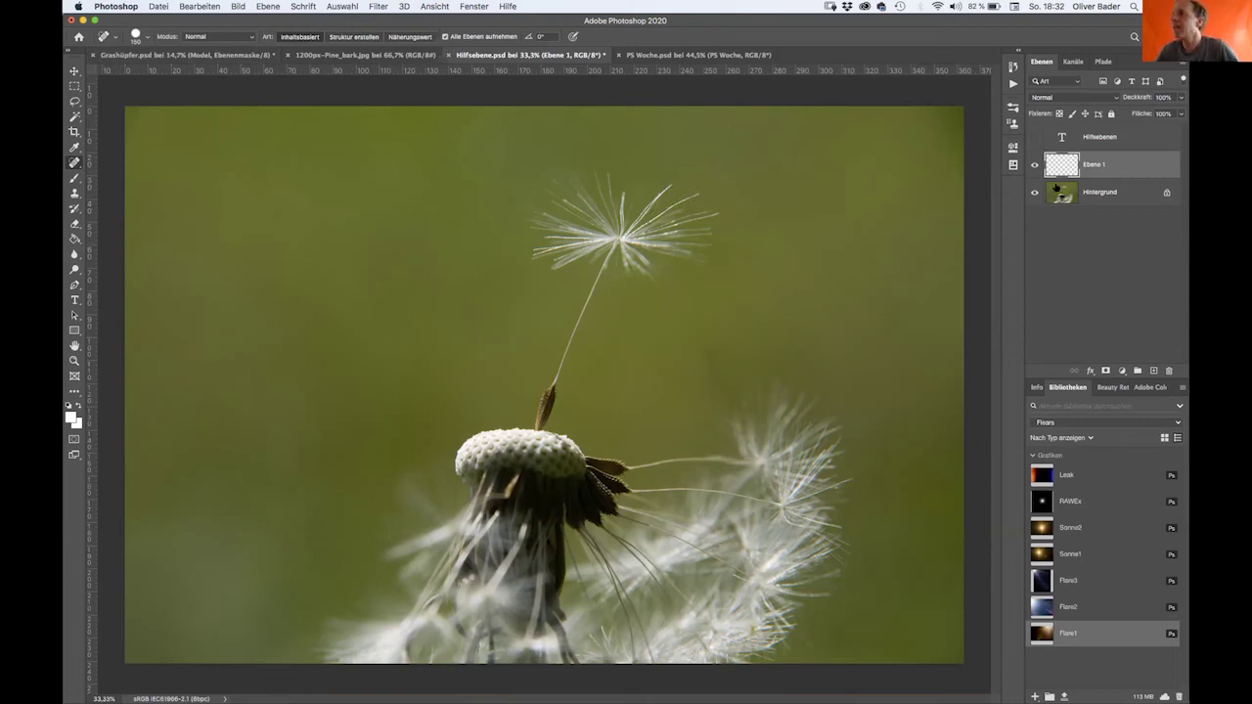
- Compare the photo with Ebene 1 hidden, show it again and heal the blemishes right of the stem and beside the right seed heads
{"action": "left_click", "coordinate": [1035, 164]}
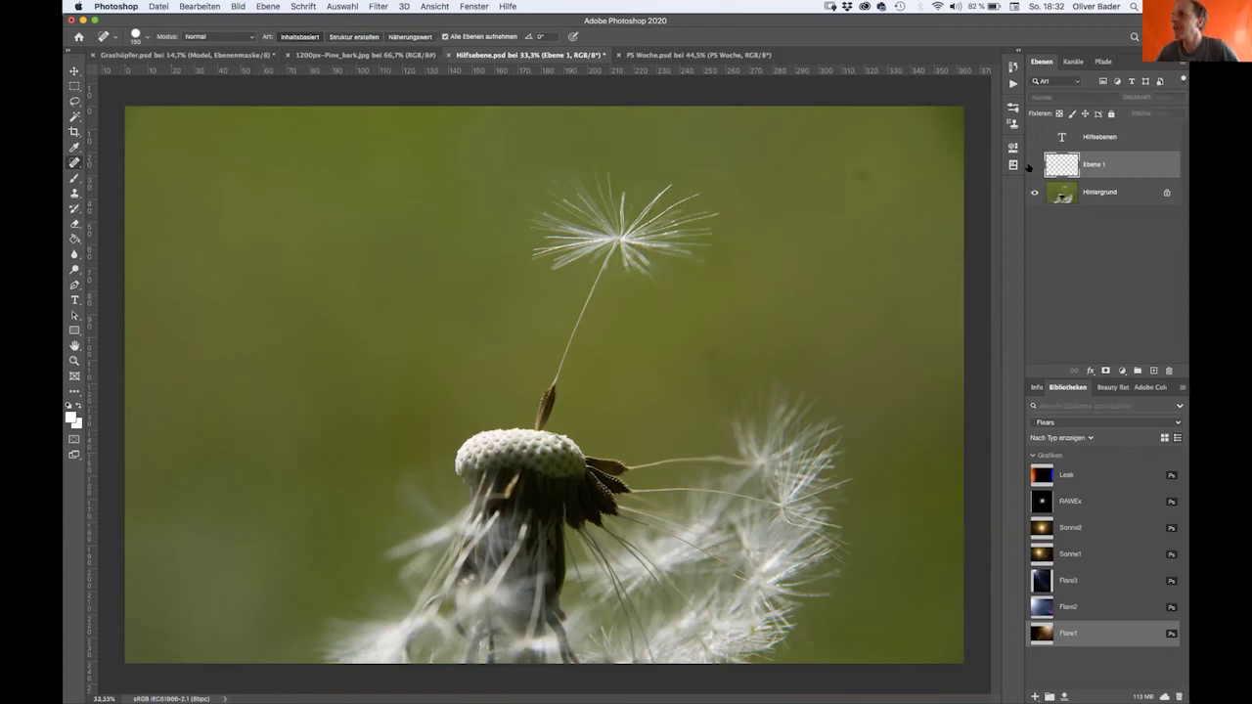
{"action": "left_click", "coordinate": [879, 447]}
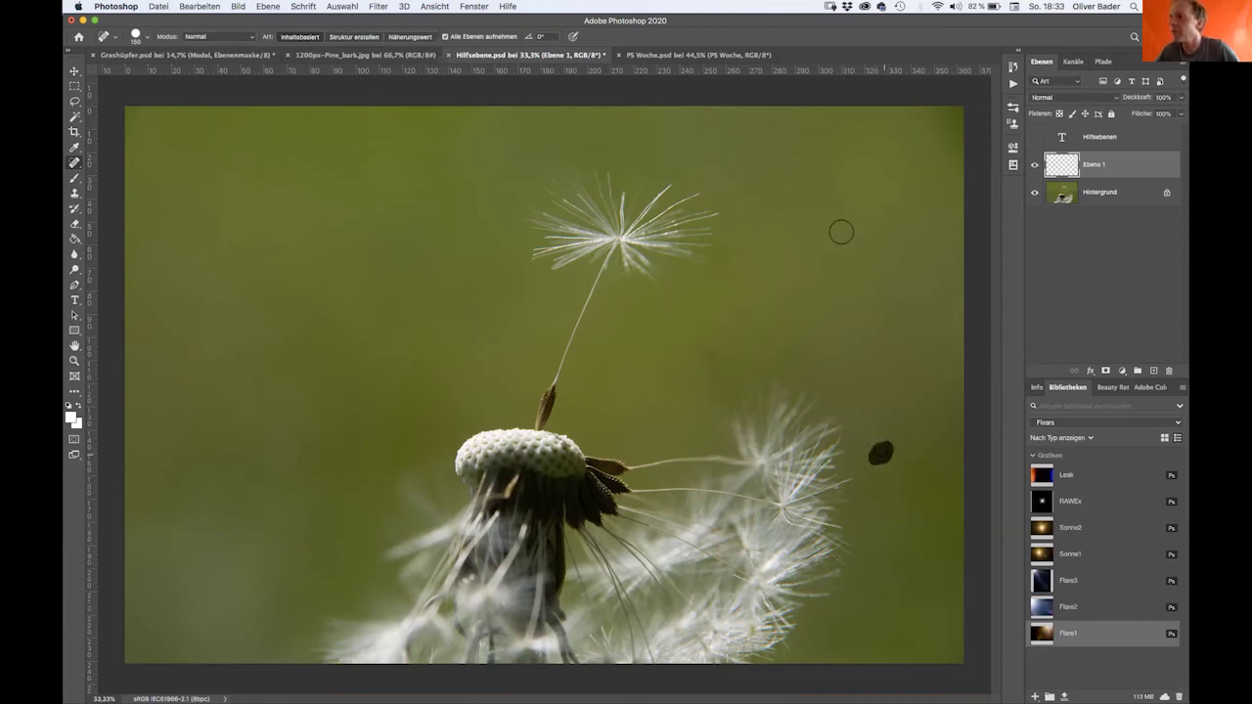
{"action": "right_click", "coordinate": [714, 233]}
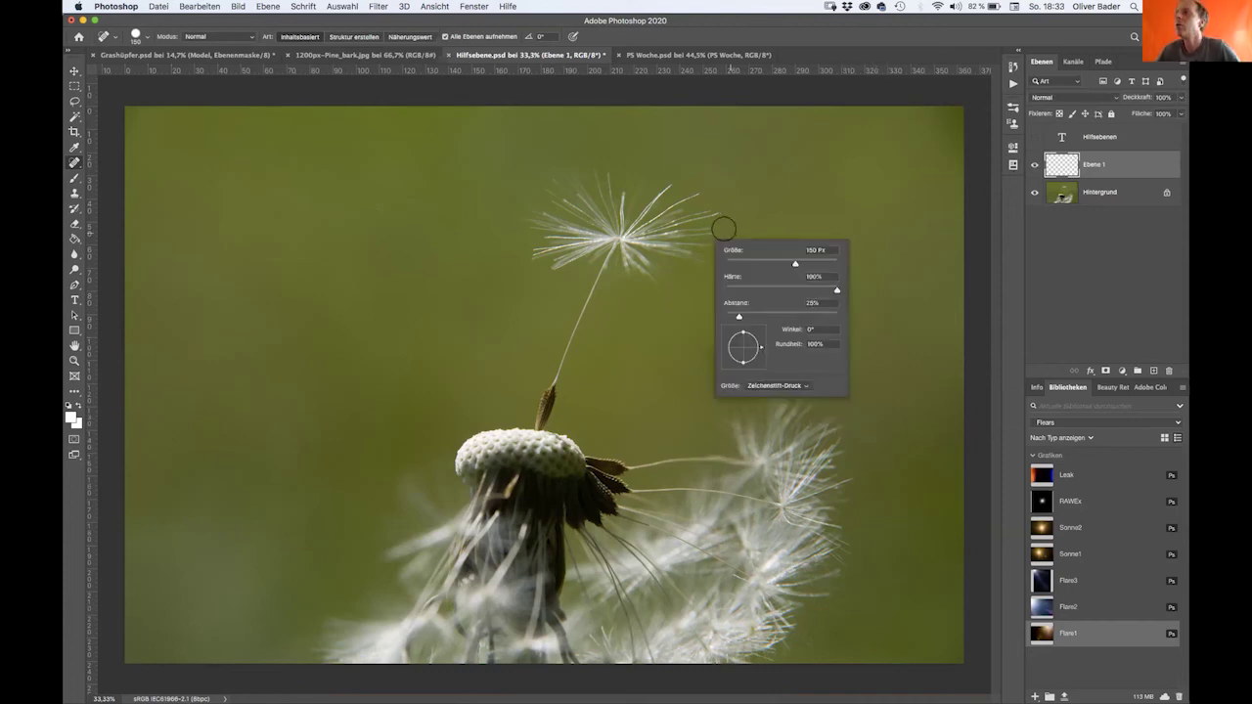
{"action": "key", "text": "Escape"}
{"action": "mouse_move", "coordinate": [700, 344]}
{"action": "left_mouse_down"}
{"action": "mouse_move", "coordinate": [727, 401]}
{"action": "mouse_move", "coordinate": [697, 361]}
{"action": "mouse_move", "coordinate": [716, 321]}
{"action": "left_mouse_up"}
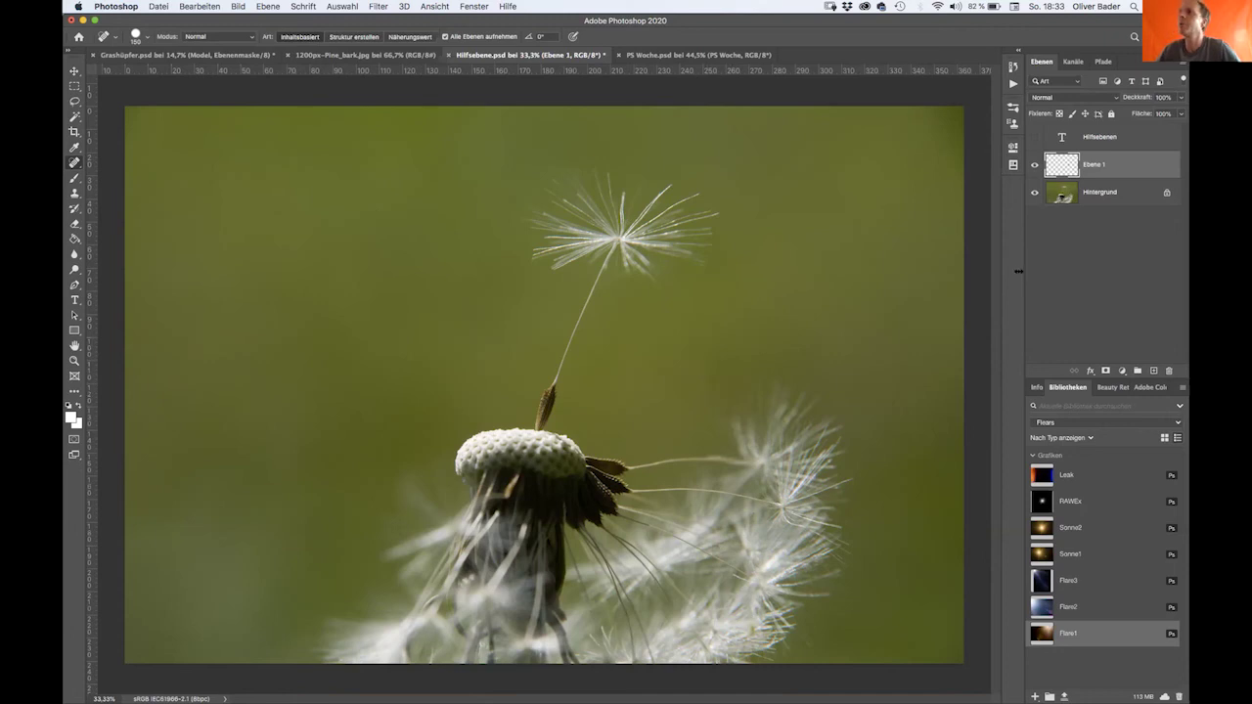
{"action": "key", "text": "super+z"}
{"action": "key", "text": "super+shift+z"}
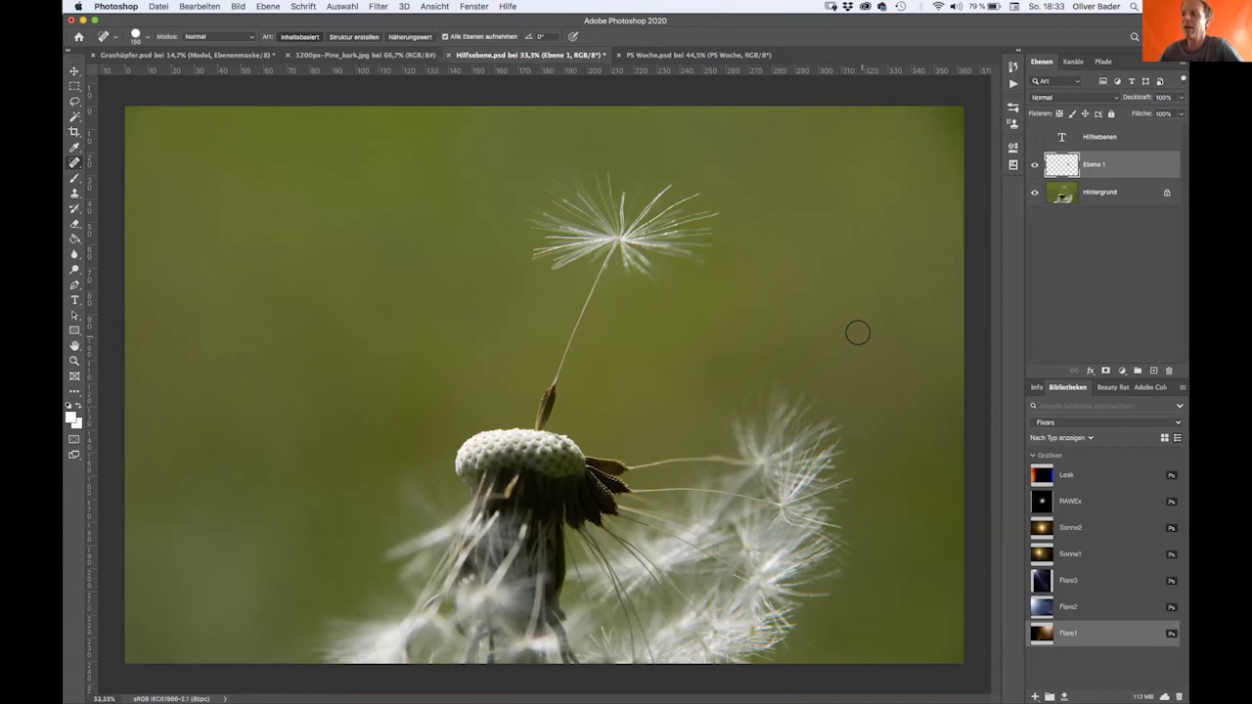
- Add a Gradationskurven adjustment layer above Ebene 1, raise its black point to output 38, lower the white point and bend it into steep waves
{"action": "left_click", "coordinate": [1121, 371]}
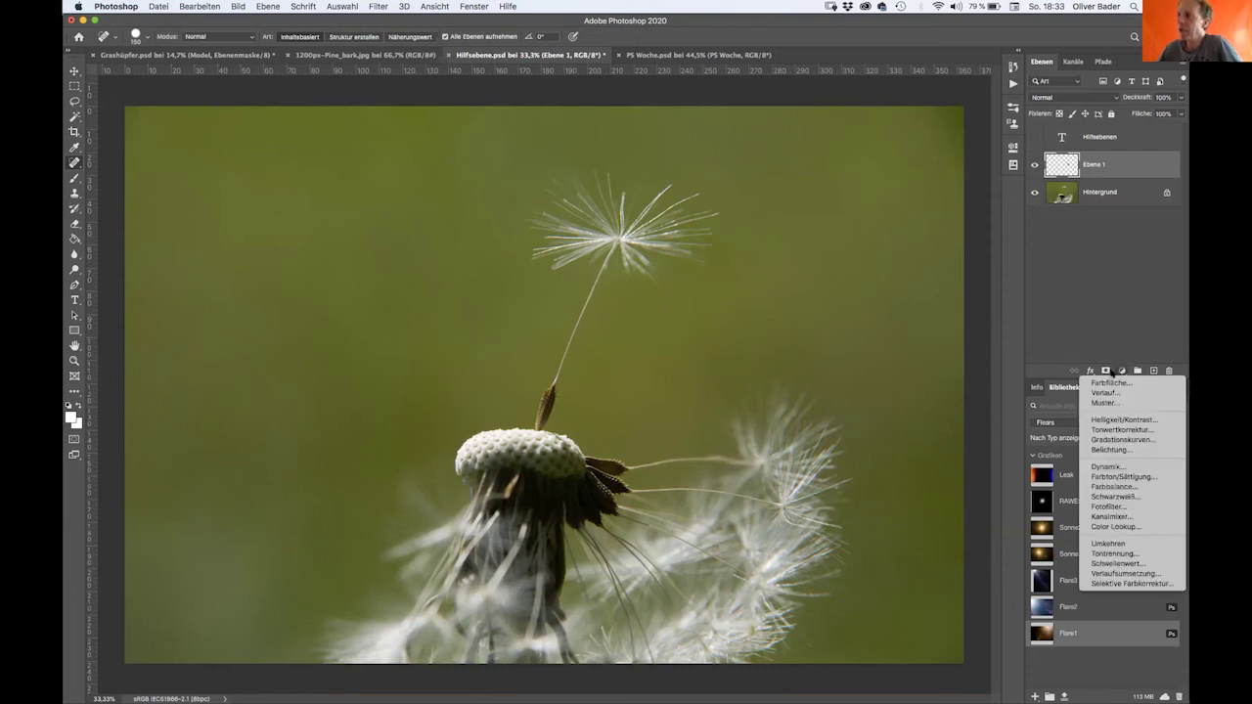
{"action": "left_click", "coordinate": [1120, 440]}
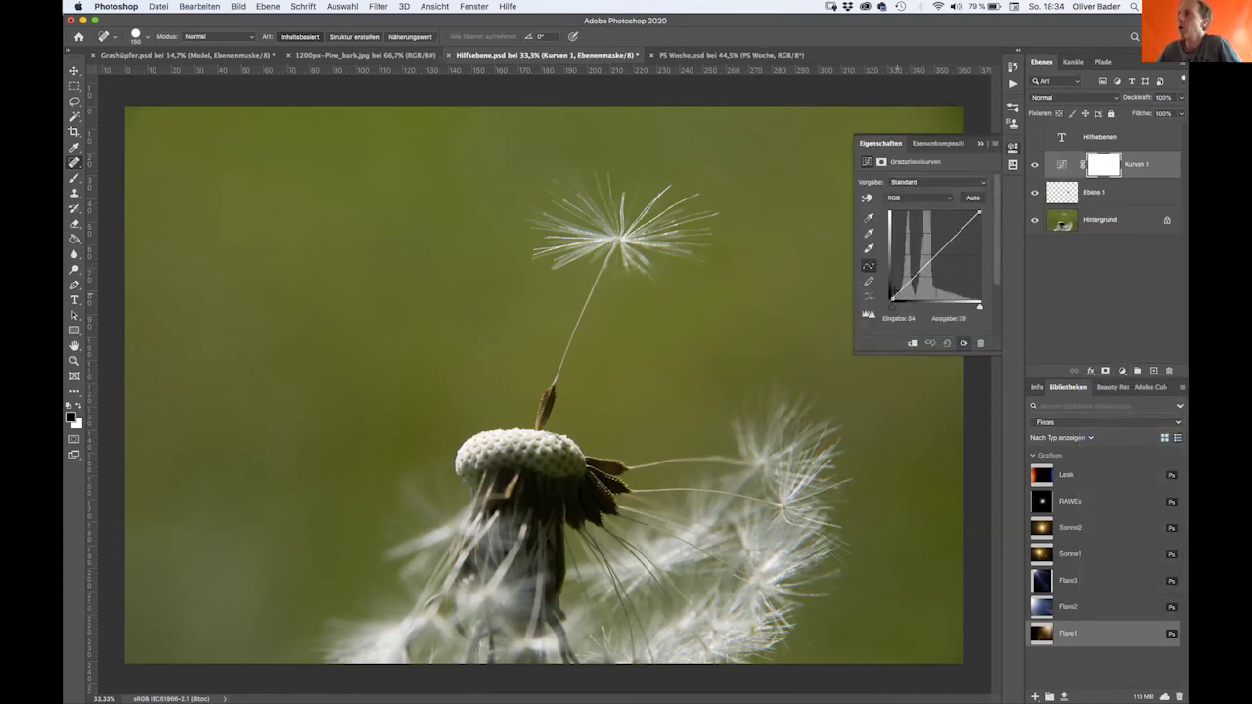
{"action": "left_click_drag", "start_coordinate": [893, 298], "coordinate": [892, 286]}
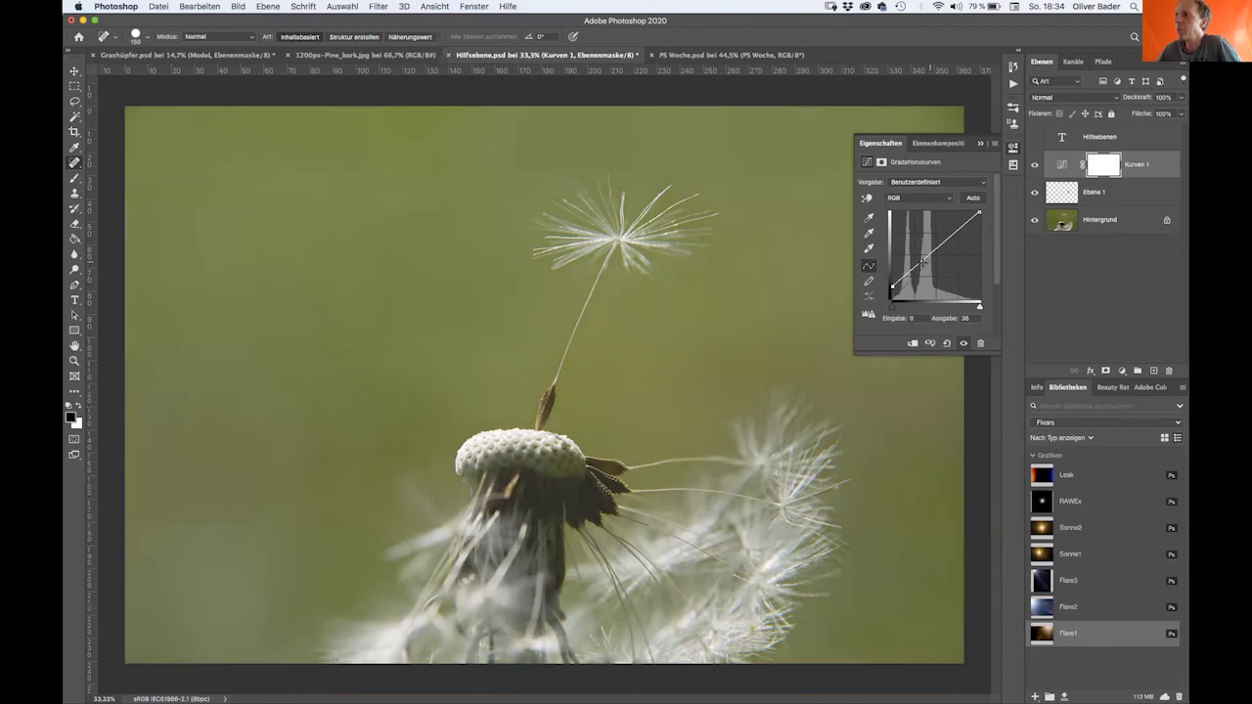
{"action": "left_click_drag", "start_coordinate": [977, 209], "coordinate": [979, 227]}
{"action": "left_click_drag", "start_coordinate": [920, 270], "coordinate": [949, 235]}
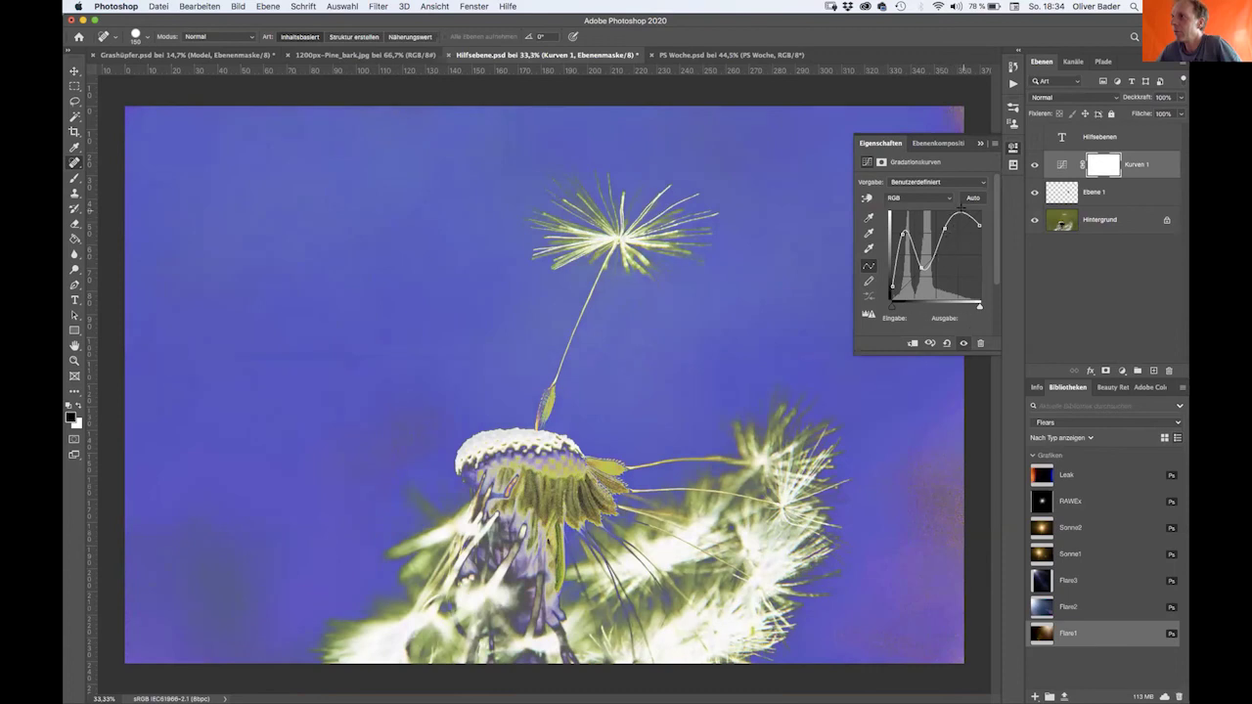
{"action": "left_click_drag", "start_coordinate": [962, 213], "coordinate": [921, 280]}
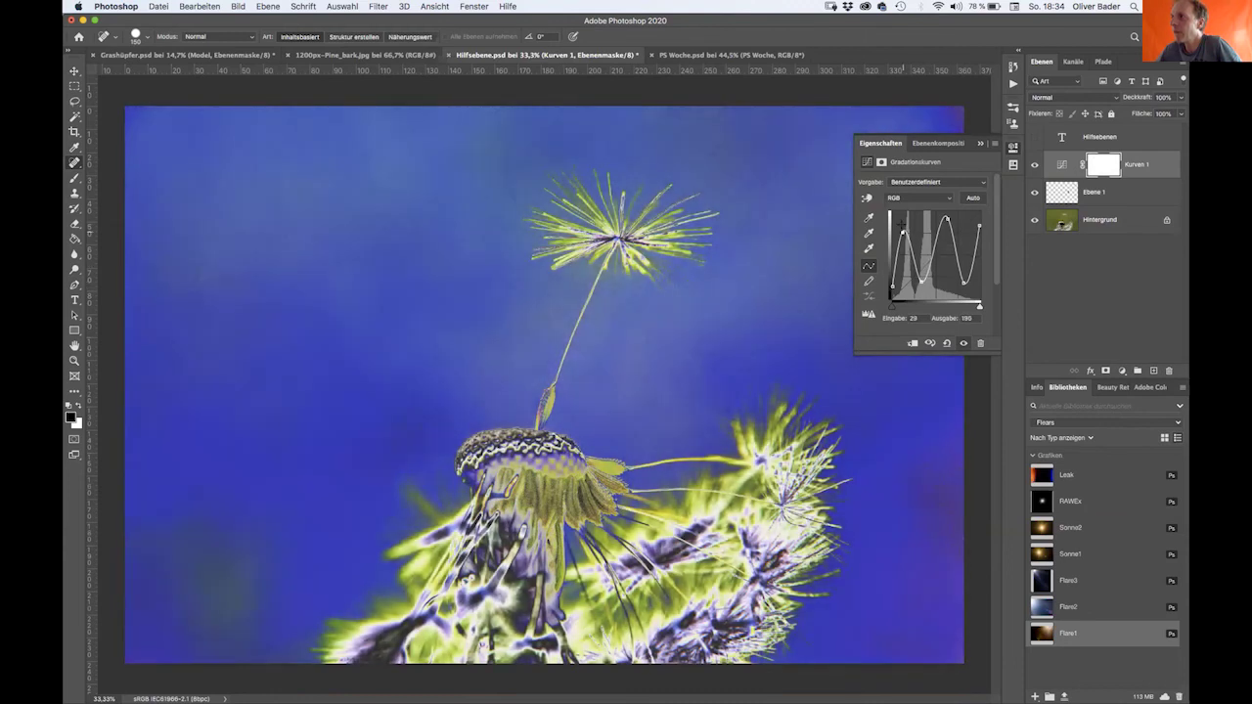
- Add a second Gradationskurven adjustment layer directly above Ebene 1, beneath Kurven 1
{"action": "left_click", "coordinate": [1138, 196]}
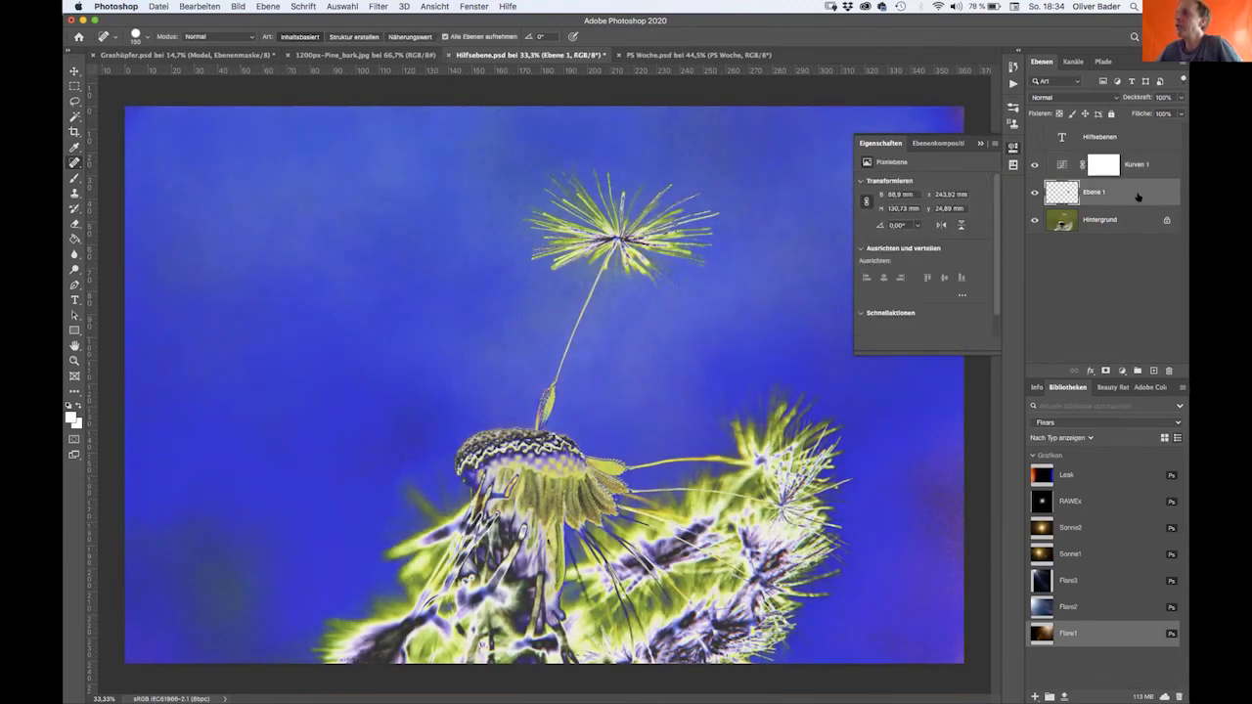
{"action": "left_click", "coordinate": [1121, 371]}
{"action": "left_click", "coordinate": [1131, 438]}
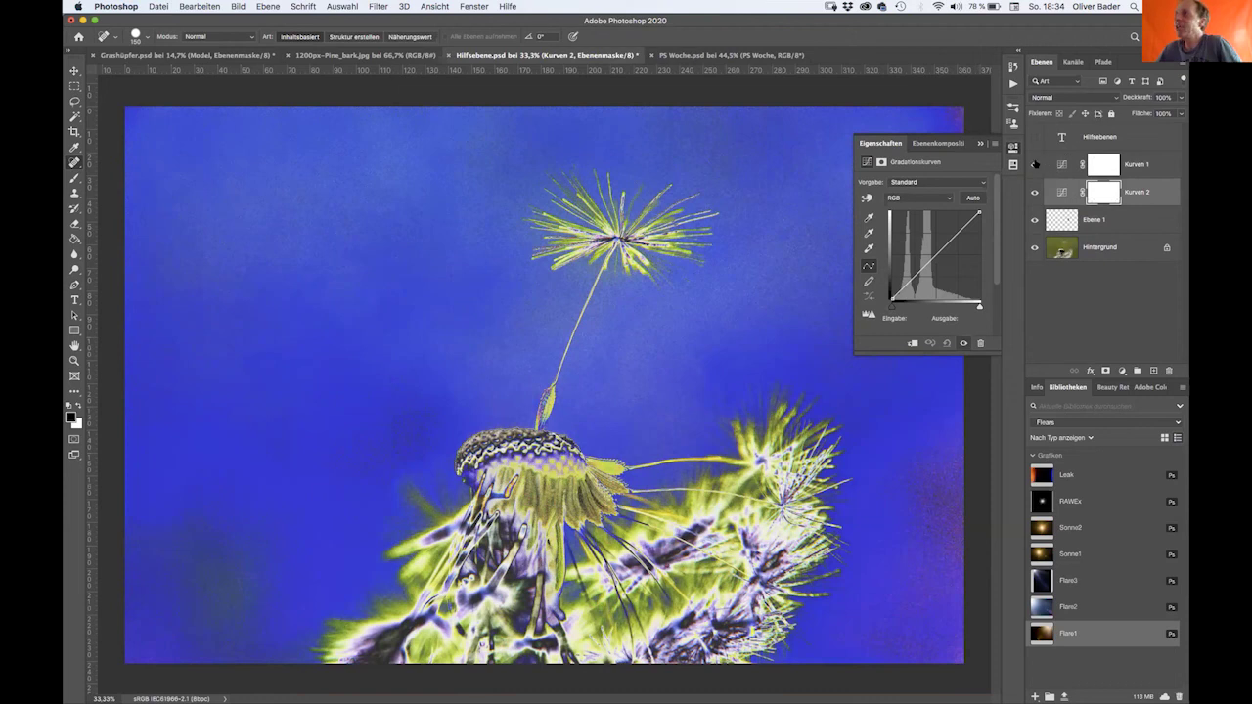
- Hide both curves layers and toggle Kurven 1 to compare the normal photo with the exaggerated helper view
{"action": "left_click_drag", "start_coordinate": [1035, 188], "coordinate": [1034, 166]}
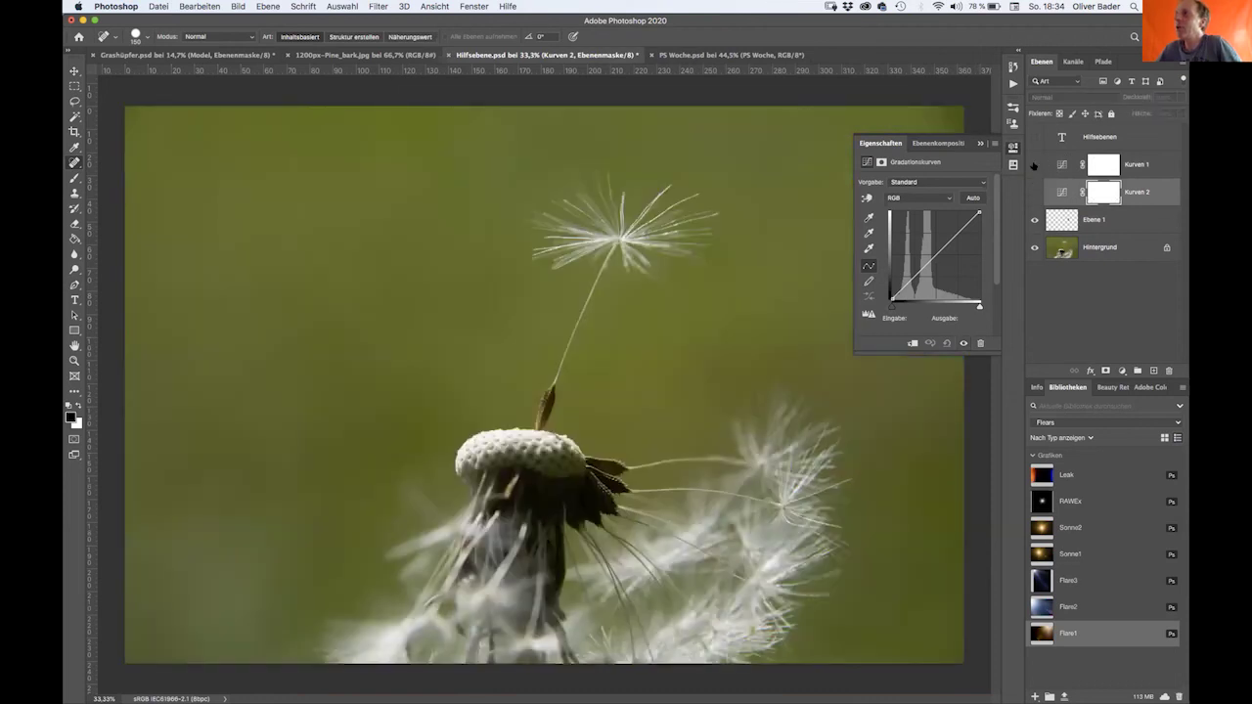
{"action": "left_click", "coordinate": [978, 144]}
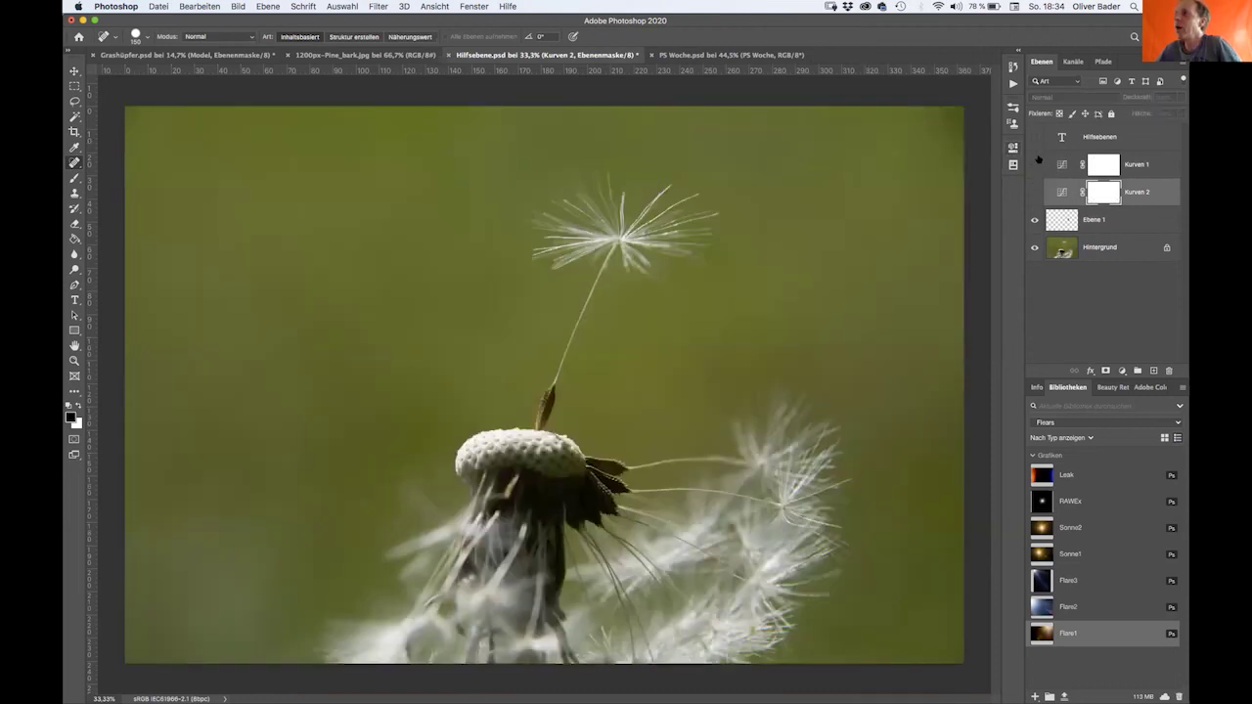
{"action": "left_click", "coordinate": [1035, 165]}
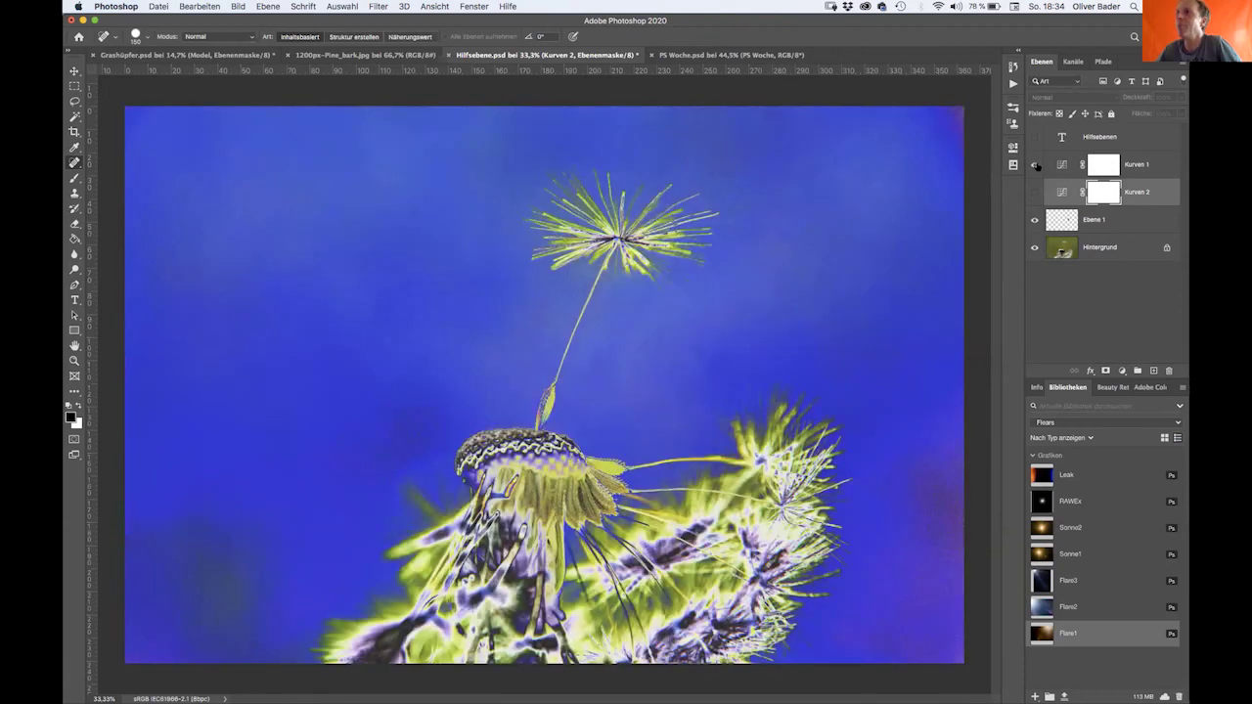
{"action": "left_click", "coordinate": [1034, 164]}
{"action": "left_click", "coordinate": [1034, 164]}
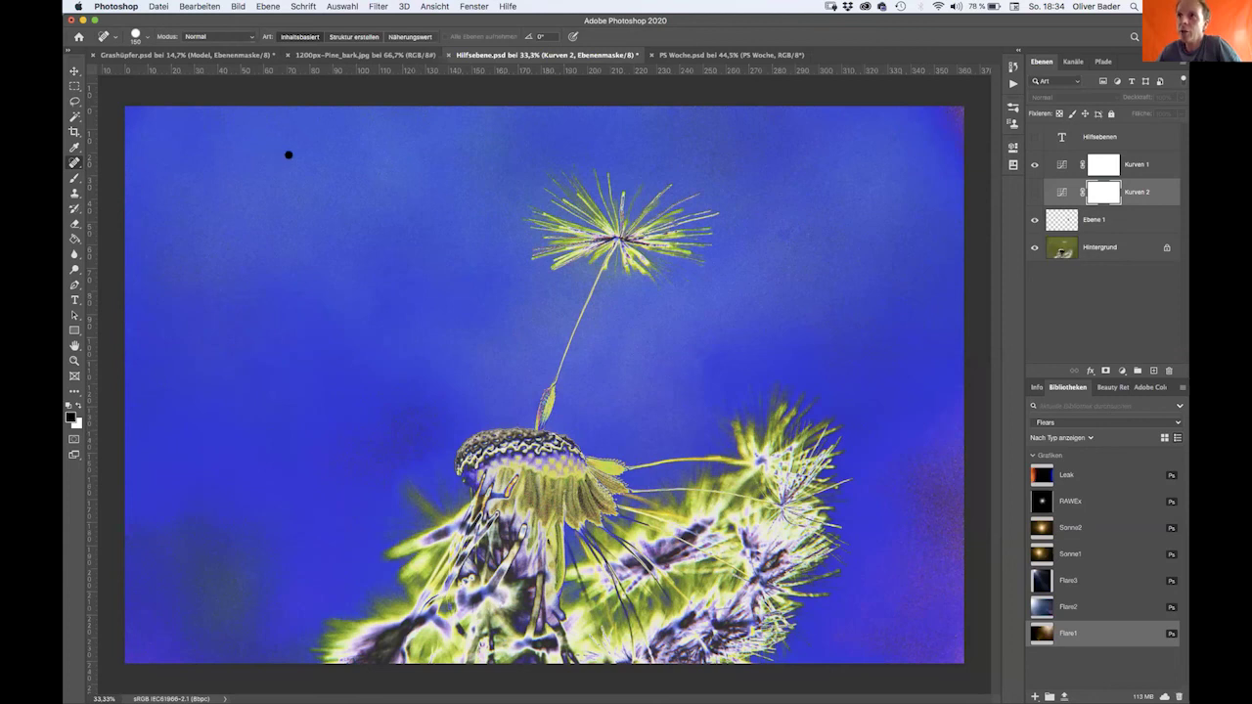
- Show Kurven 2 and lift its midtones slightly, mapping input 124 to output 132
{"action": "left_click", "coordinate": [1035, 191]}
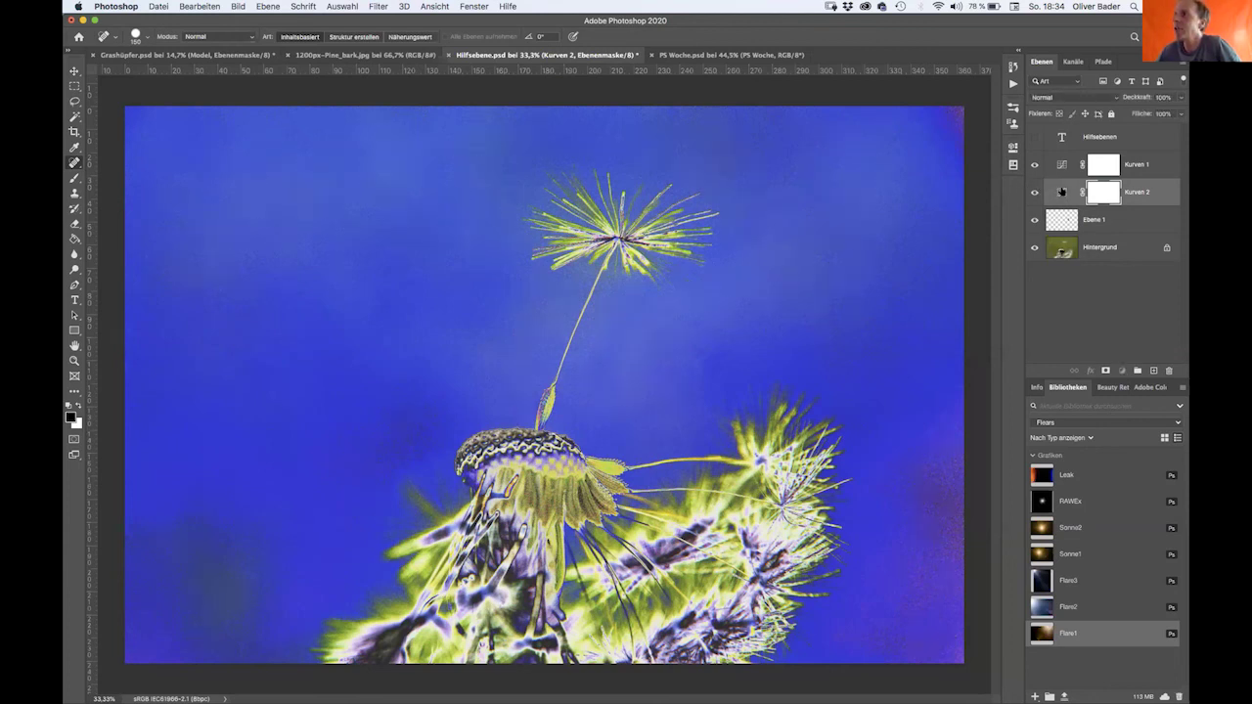
{"action": "double_click", "coordinate": [1061, 191]}
{"action": "mouse_move", "coordinate": [934, 255]}
{"action": "left_mouse_down"}
{"action": "mouse_move", "coordinate": [928, 245]}
{"action": "mouse_move", "coordinate": [934, 253]}
{"action": "left_mouse_up"}
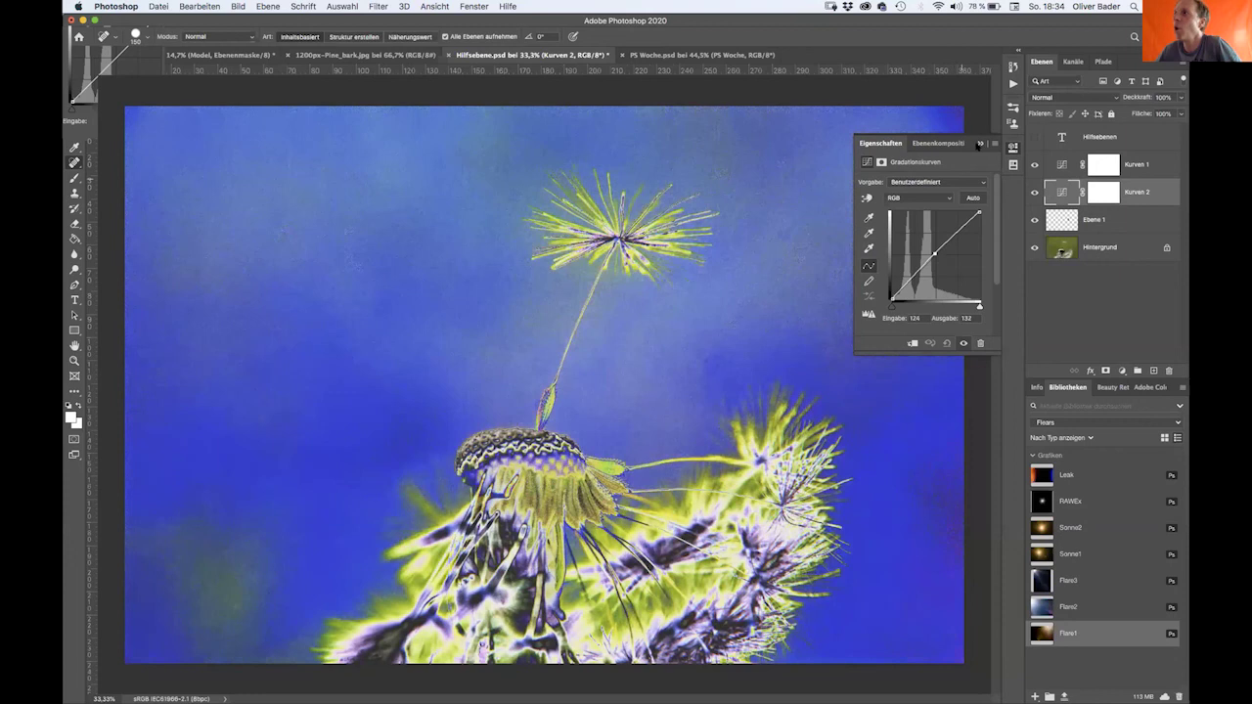
{"action": "left_click", "coordinate": [1014, 168]}
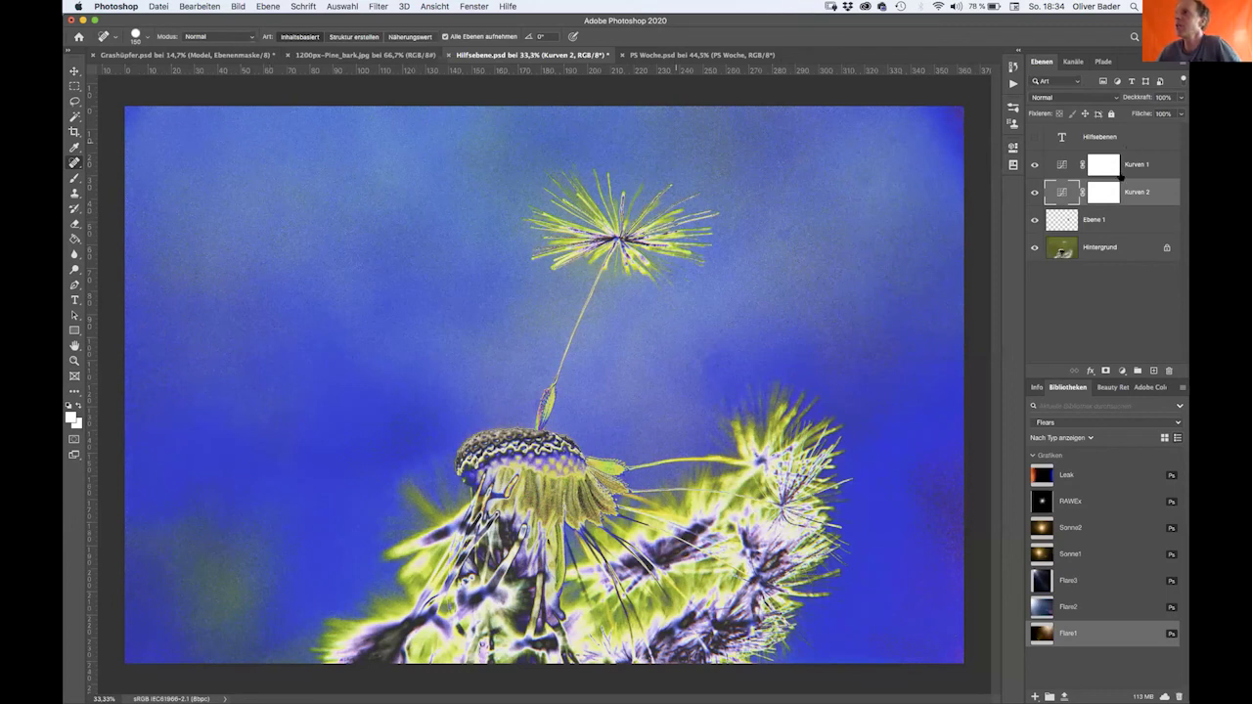
- Select Ebene 1 and set the Clone Stamp's blend mode to Normal
{"action": "left_click", "coordinate": [1058, 223]}
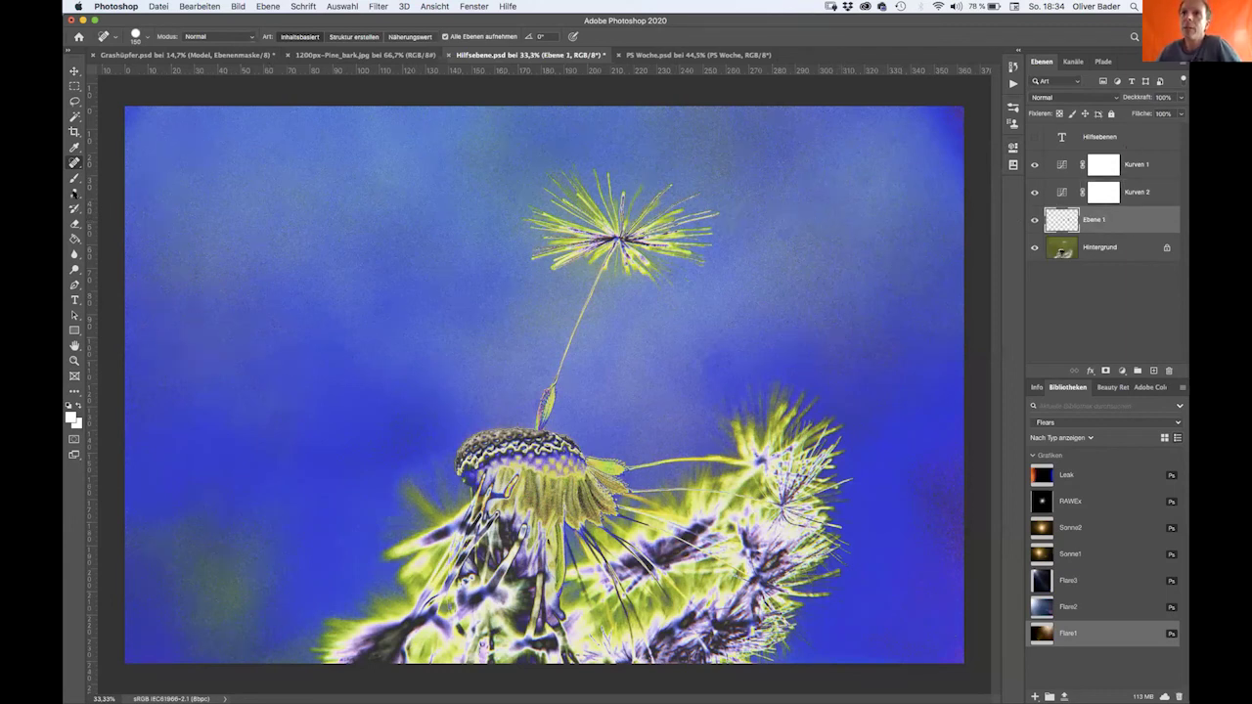
{"action": "left_click", "coordinate": [74, 192]}
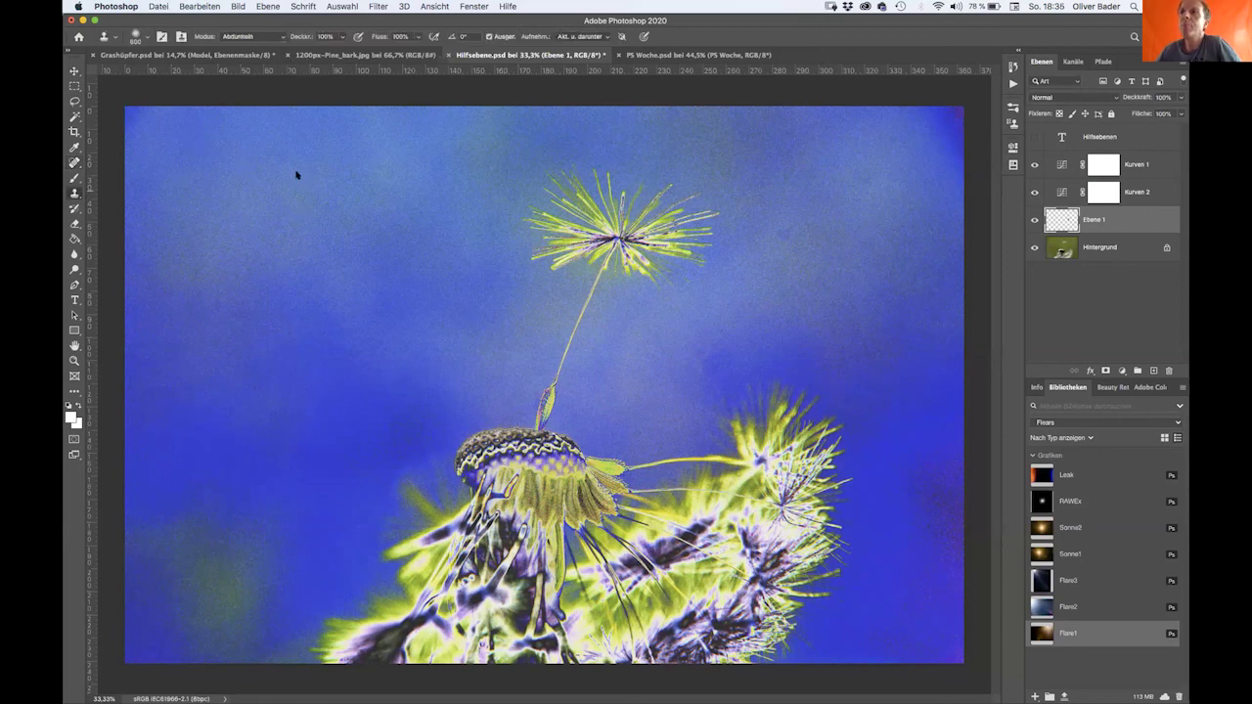
{"action": "left_click", "coordinate": [284, 35]}
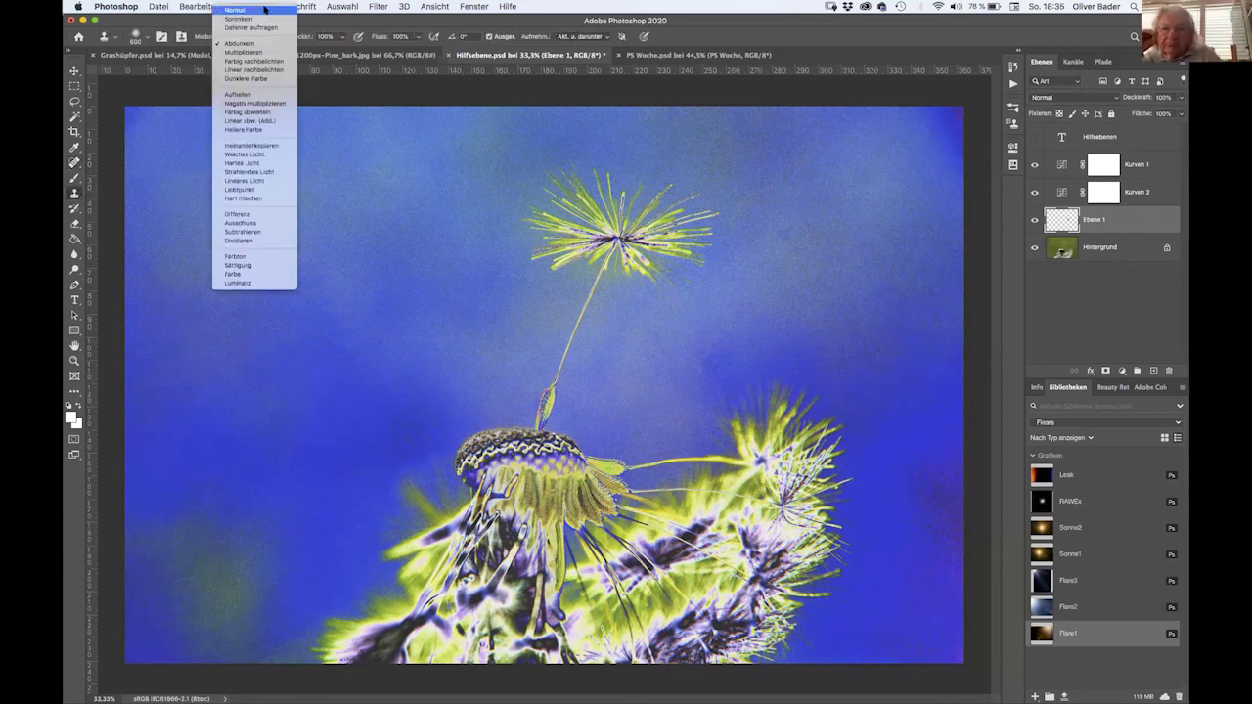
- Shrink the soft round Clone Stamp brush from its large size and set its opacity to 45%
{"action": "right_click", "coordinate": [819, 287]}
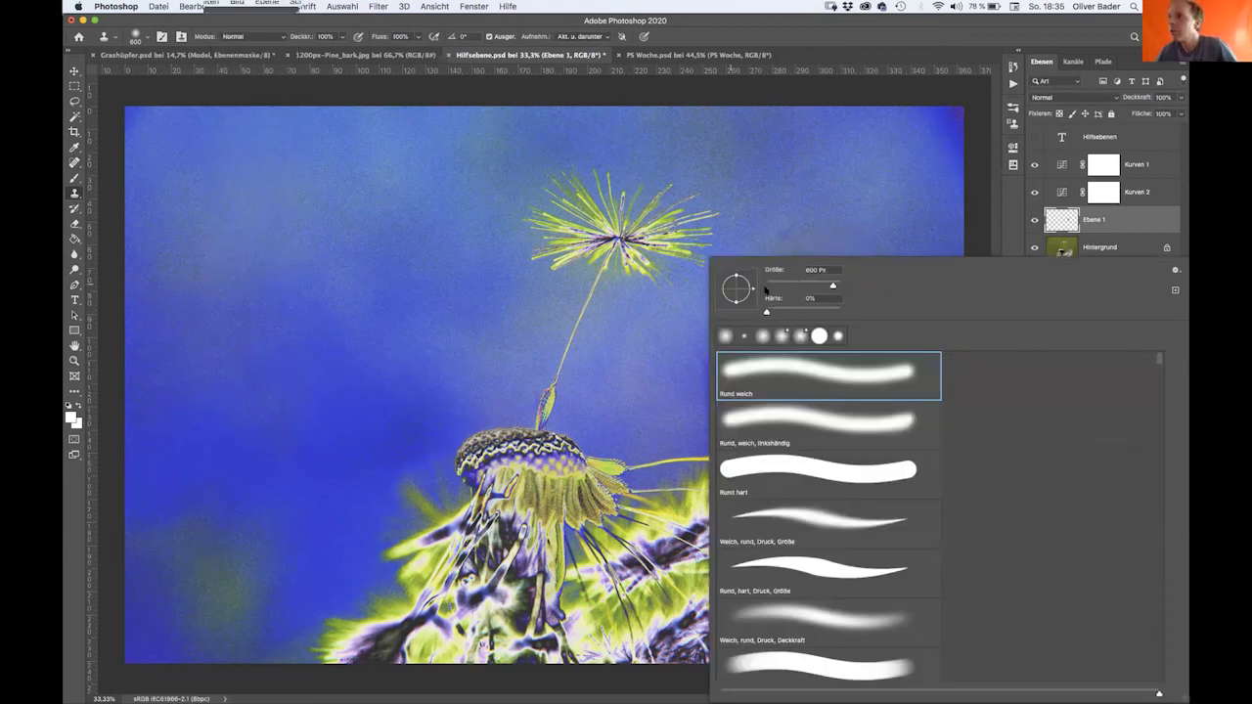
{"action": "left_click", "coordinate": [650, 311]}
{"action": "right_click", "coordinate": [800, 262]}
{"action": "left_click", "coordinate": [827, 280]}
{"action": "key", "text": "bracketleft"}
{"action": "key", "text": "bracketleft"}
{"action": "key", "text": "bracketleft"}
{"action": "key", "text": "bracketleft"}
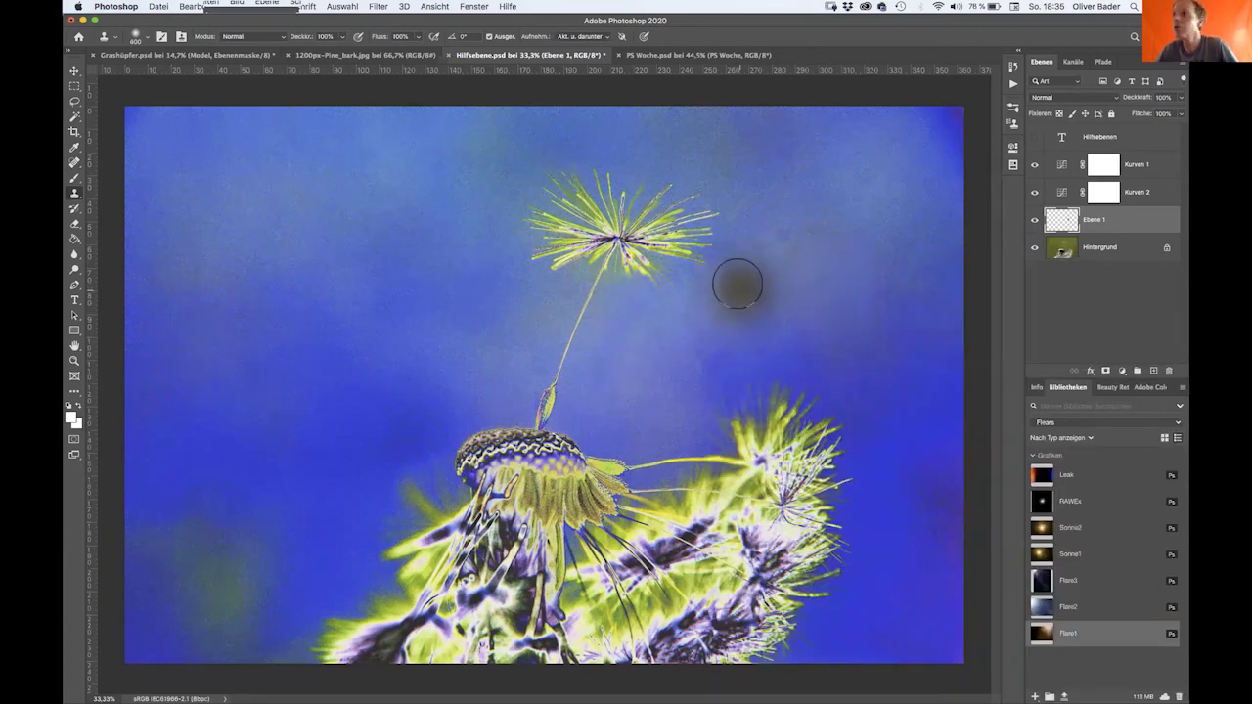
{"action": "key", "text": "bracketleft"}
{"action": "key", "text": "bracketleft"}
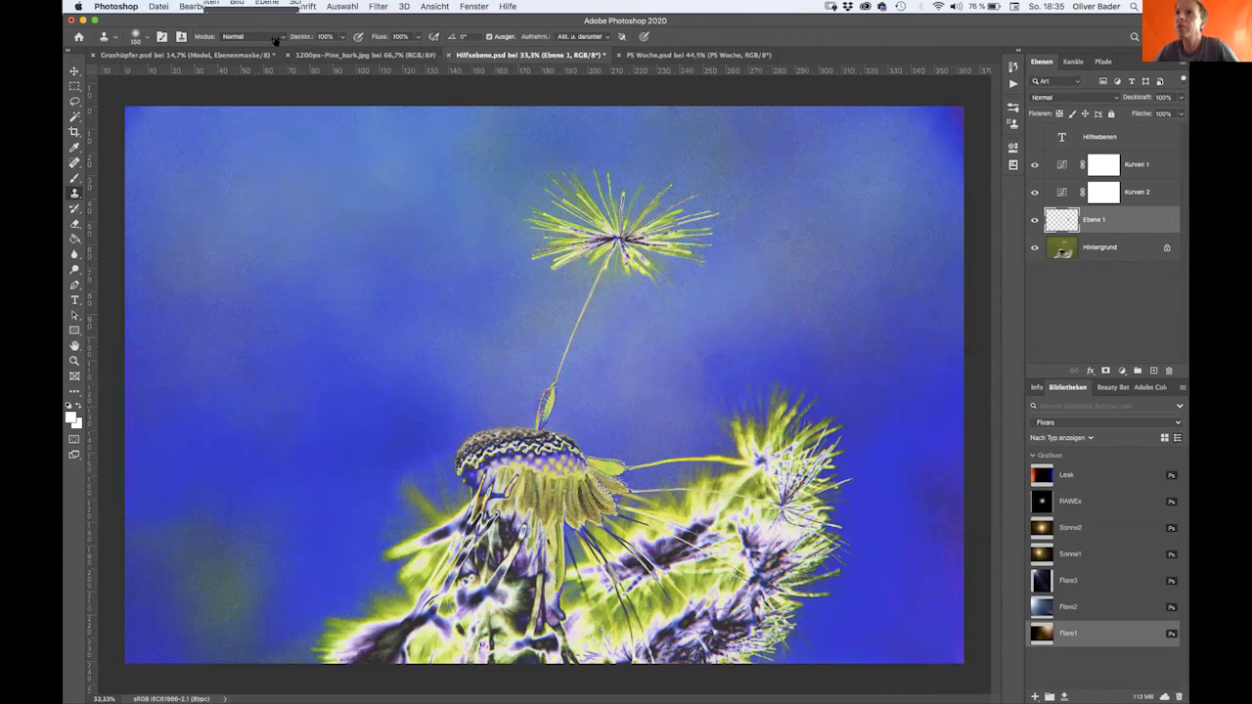
{"action": "key", "text": "4"}
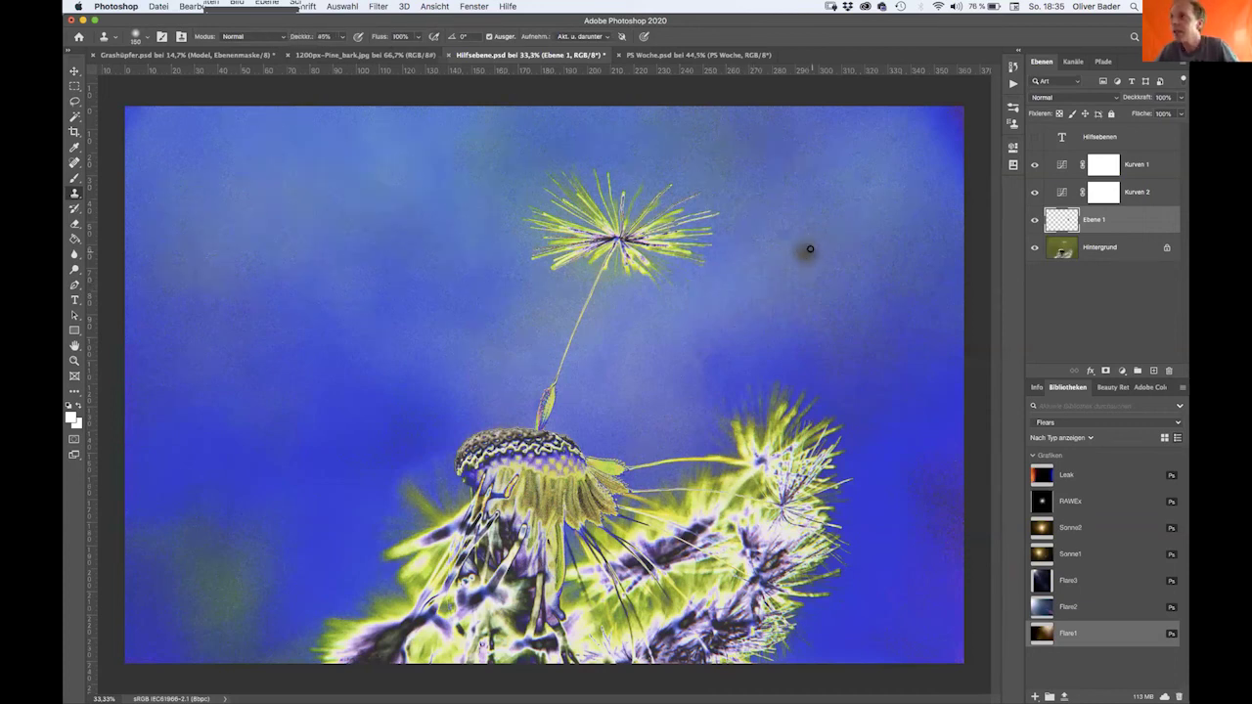
{"action": "key", "text": "5"}
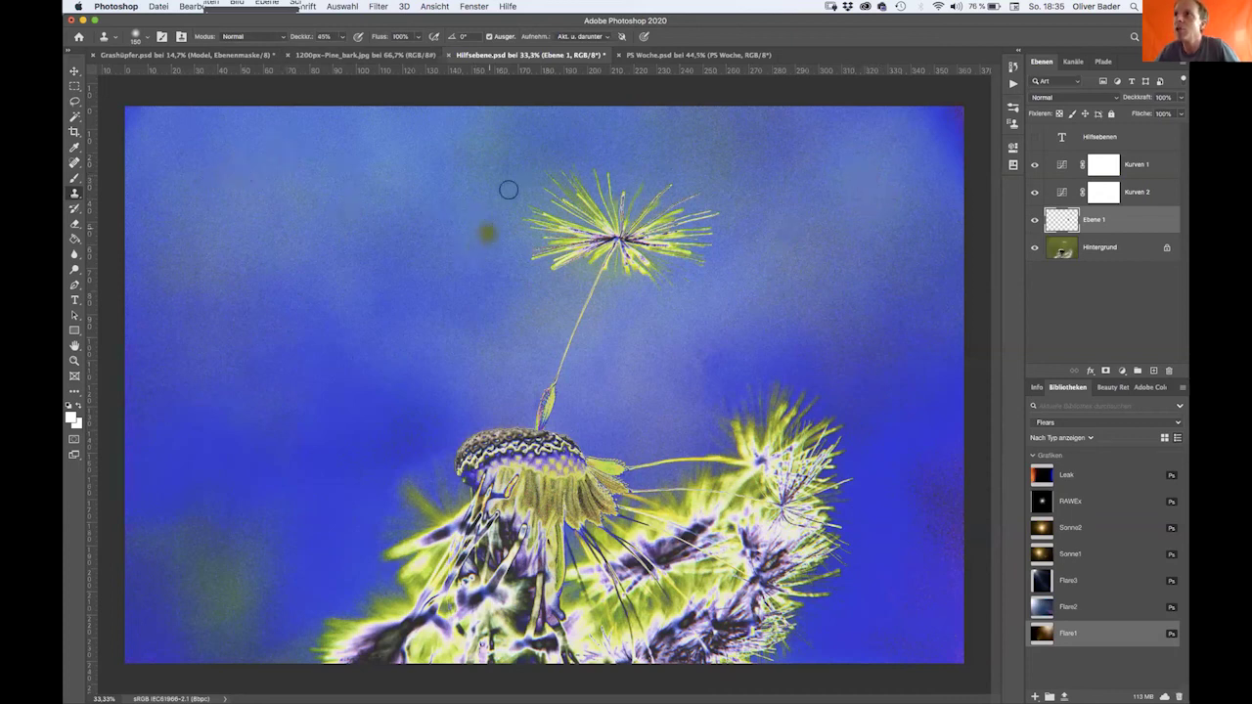
- Toggle the curves layers to compare the normal photo with the Kurven 1 helper view and inspect that layer's available presets
{"action": "left_click", "coordinate": [663, 368]}
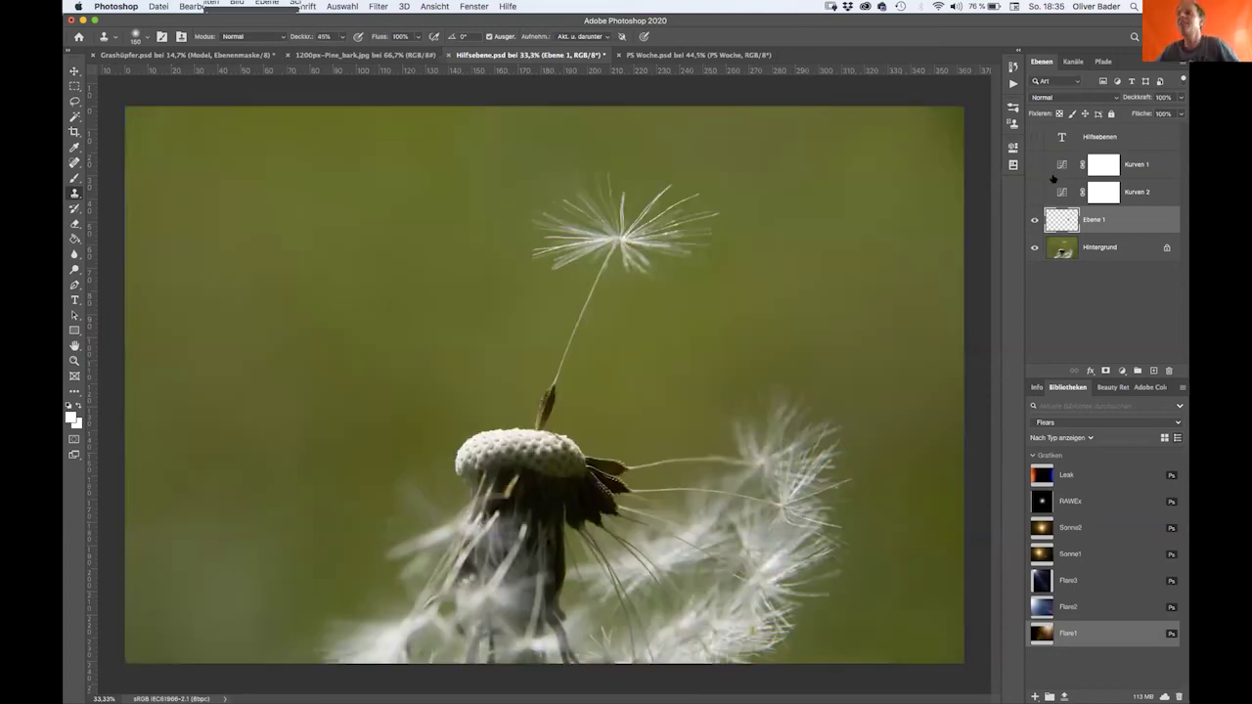
{"action": "left_click", "coordinate": [1034, 165]}
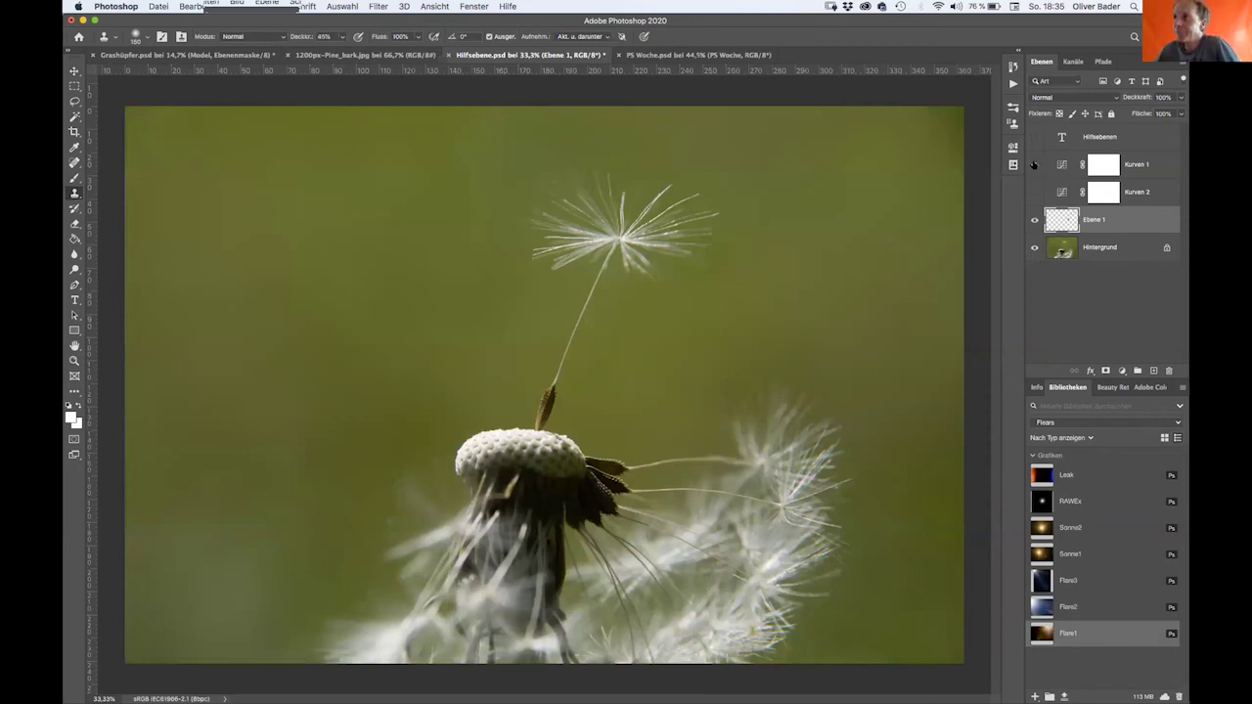
{"action": "left_click", "coordinate": [1034, 164]}
{"action": "double_click", "coordinate": [1061, 165]}
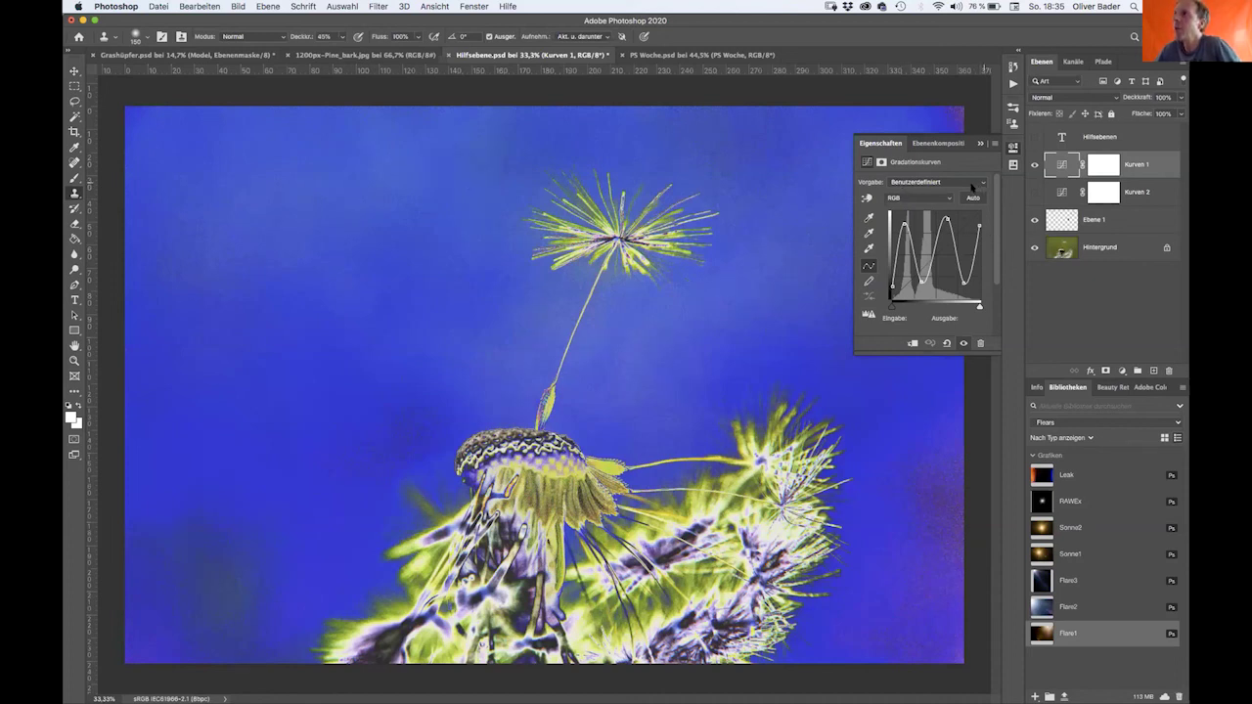
{"action": "left_click", "coordinate": [934, 183]}
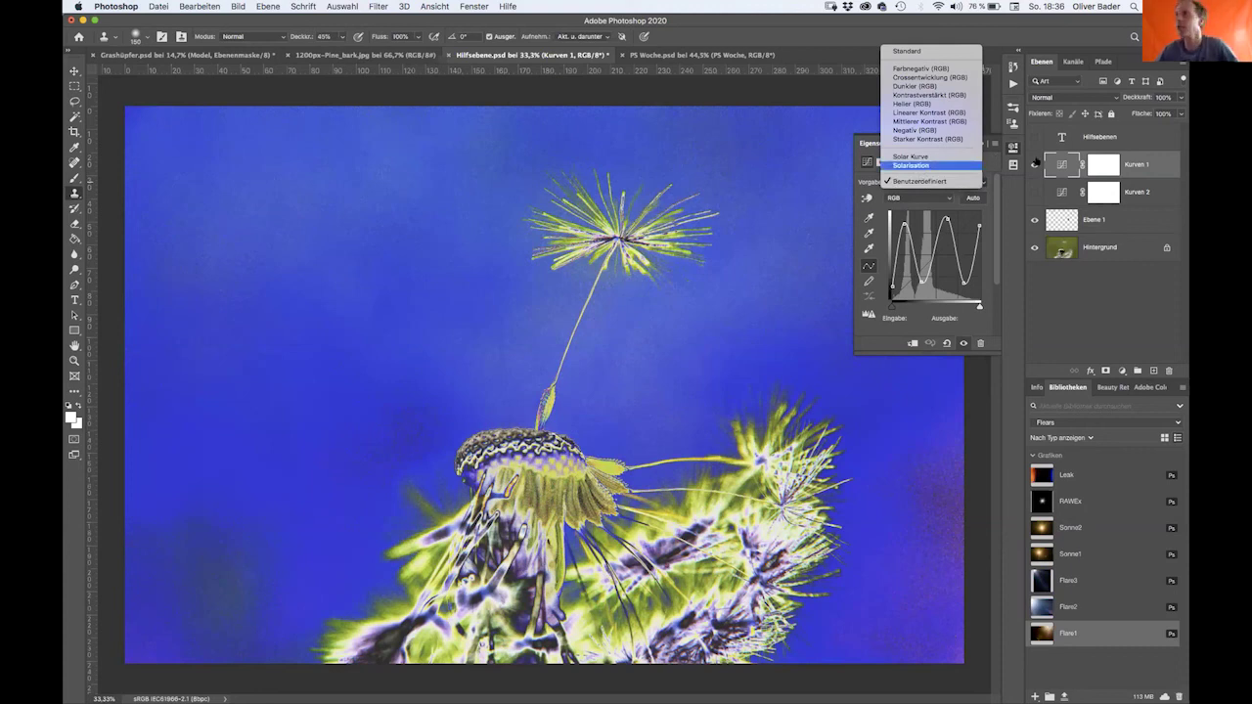
- Delete the Kurven 1 and Kurven 2 adjustment layers, keeping the retouching layer Ebene 1
{"action": "left_click", "coordinate": [1150, 167]}
{"action": "key", "text": "BackSpace"}
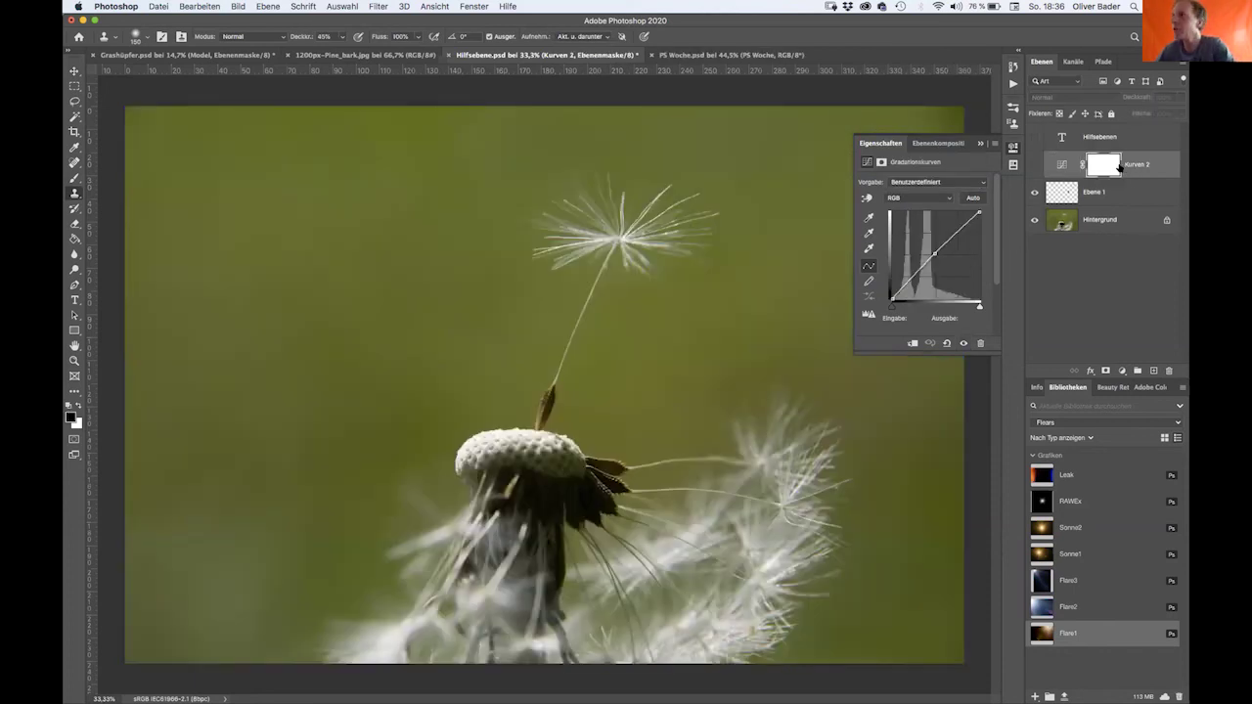
{"action": "key", "text": "BackSpace"}
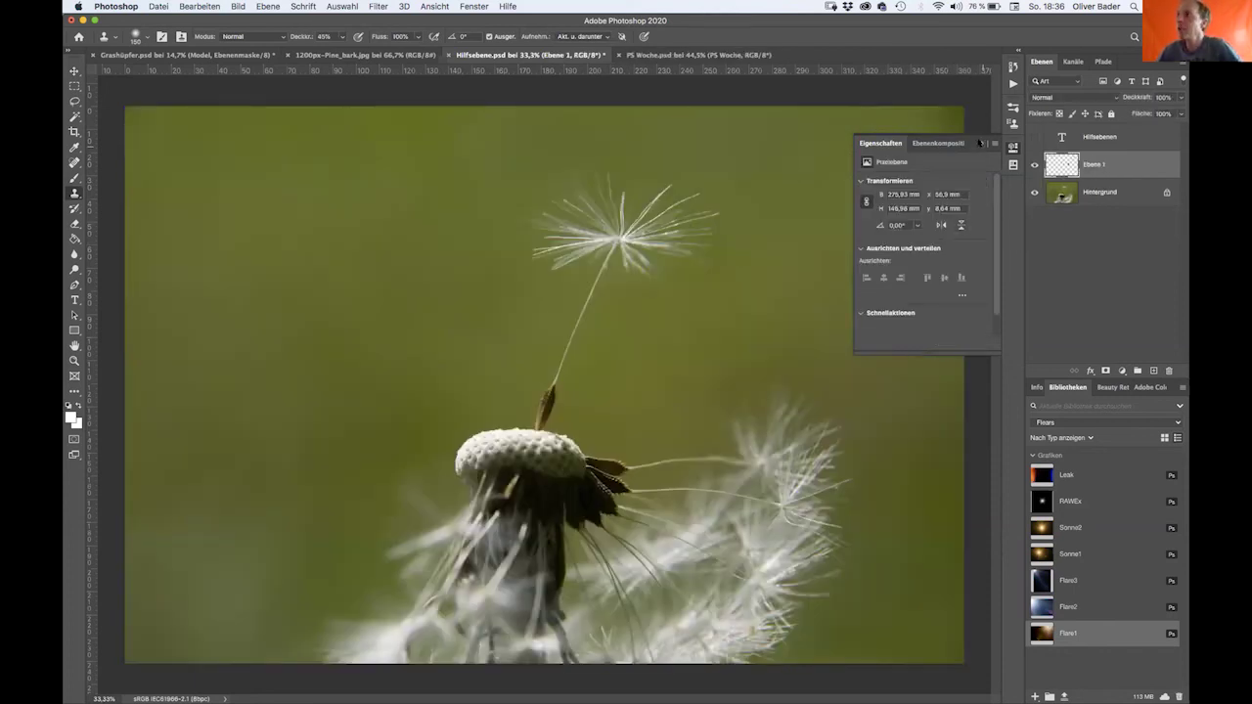
{"action": "left_click", "coordinate": [980, 143]}
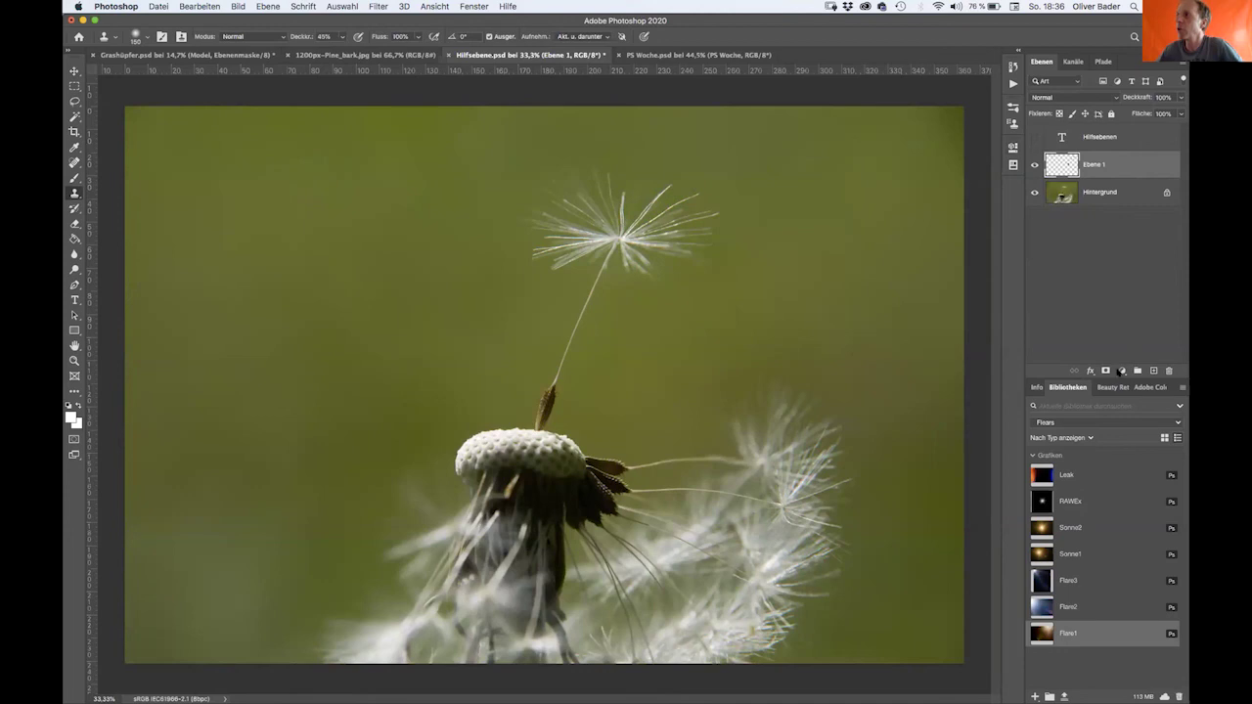
- Add a new curves adjustment layer above Ebene 1 and apply the Solar Kurve preset to it
{"action": "left_click", "coordinate": [1121, 371]}
{"action": "left_click", "coordinate": [1125, 439]}
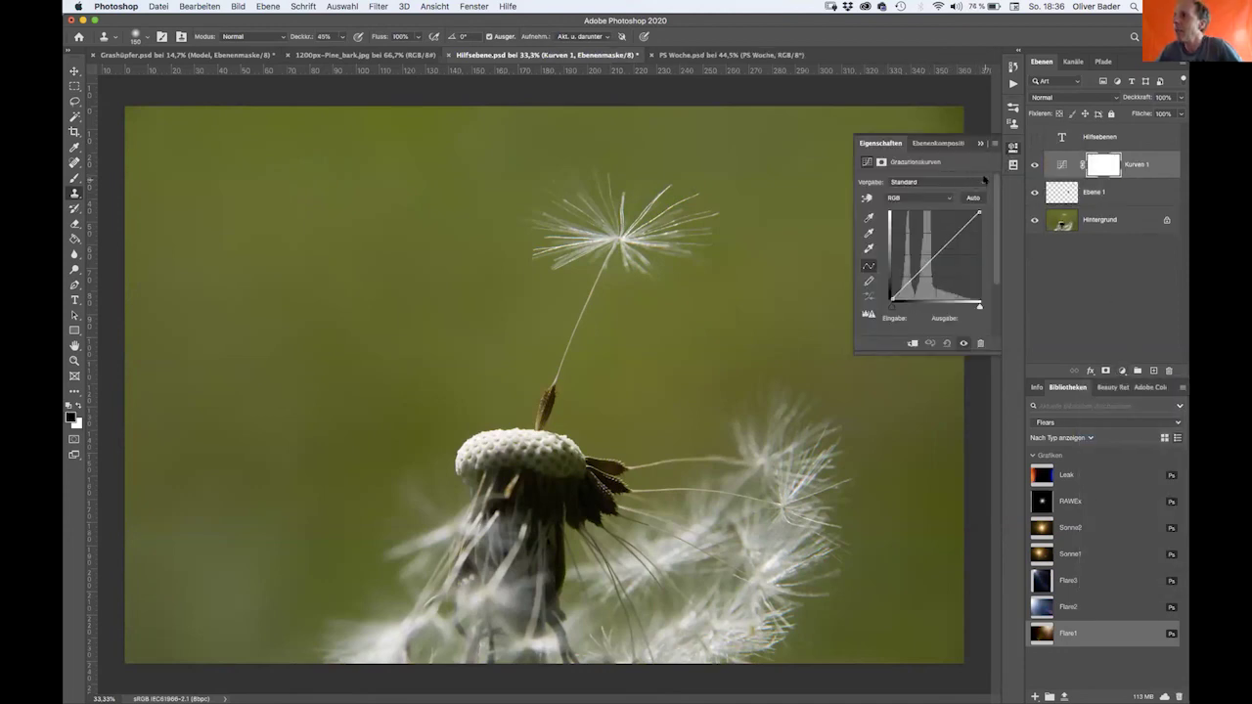
{"action": "left_click", "coordinate": [985, 180]}
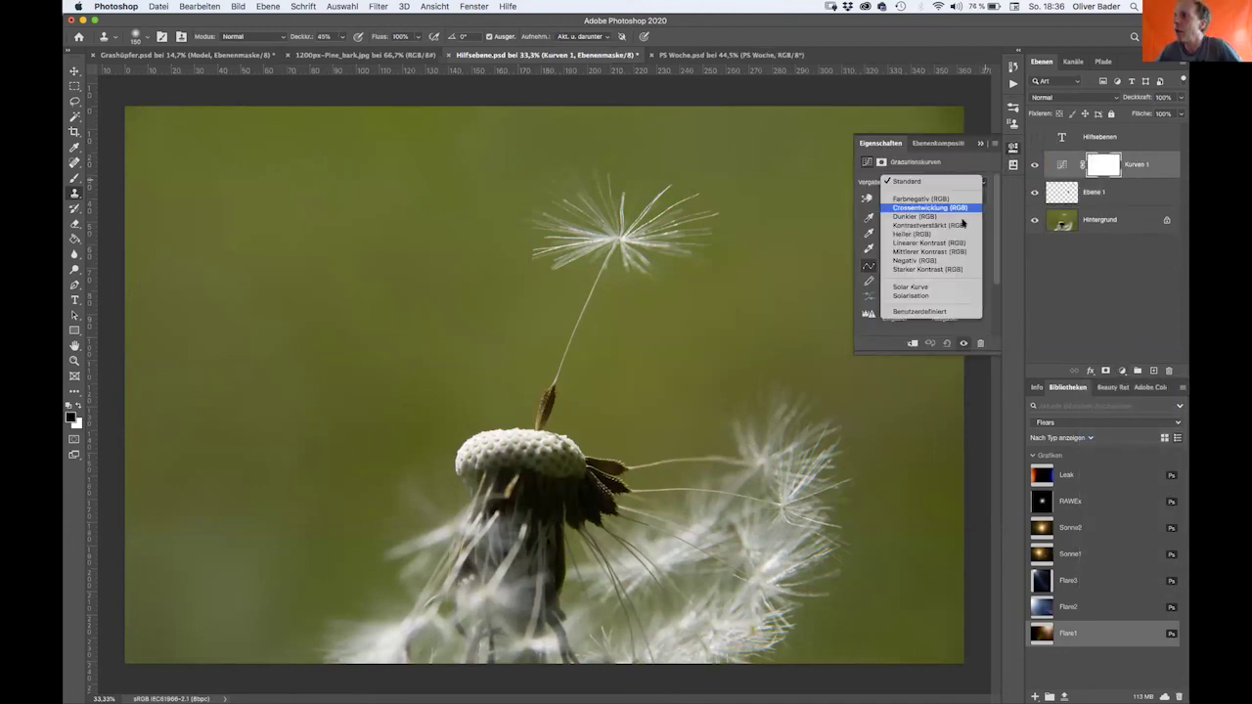
{"action": "left_click", "coordinate": [937, 287]}
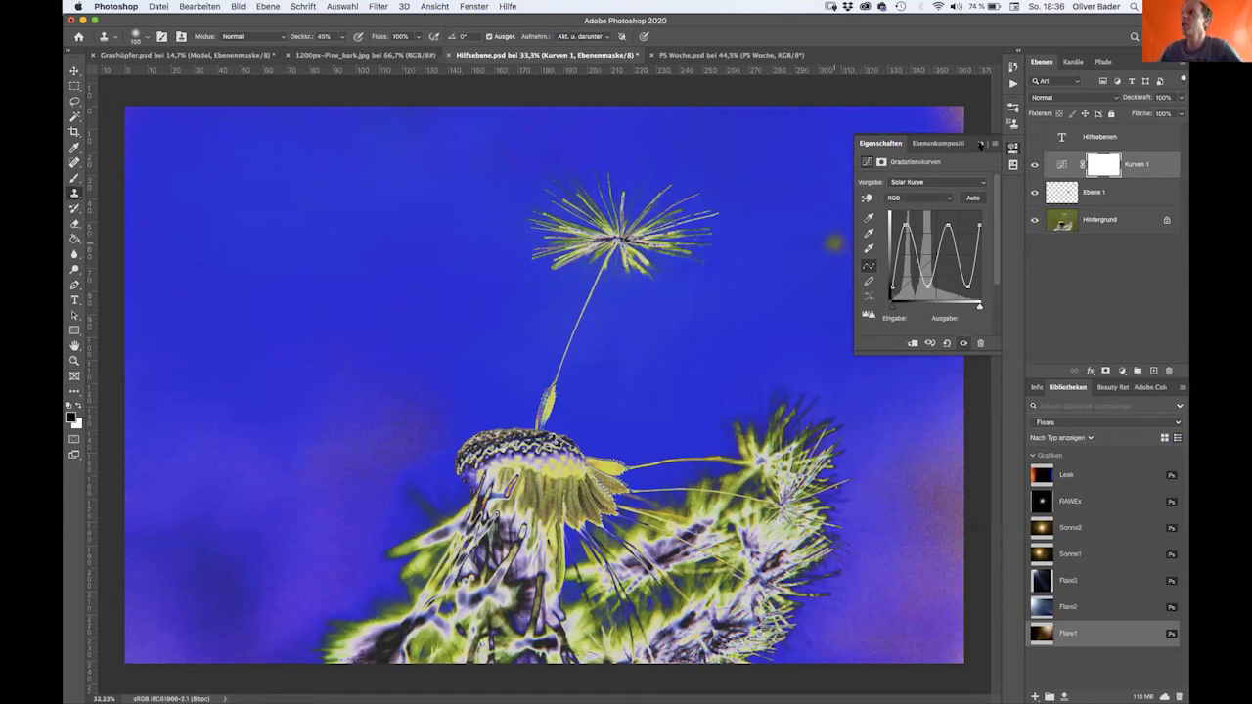
{"action": "left_click", "coordinate": [980, 144]}
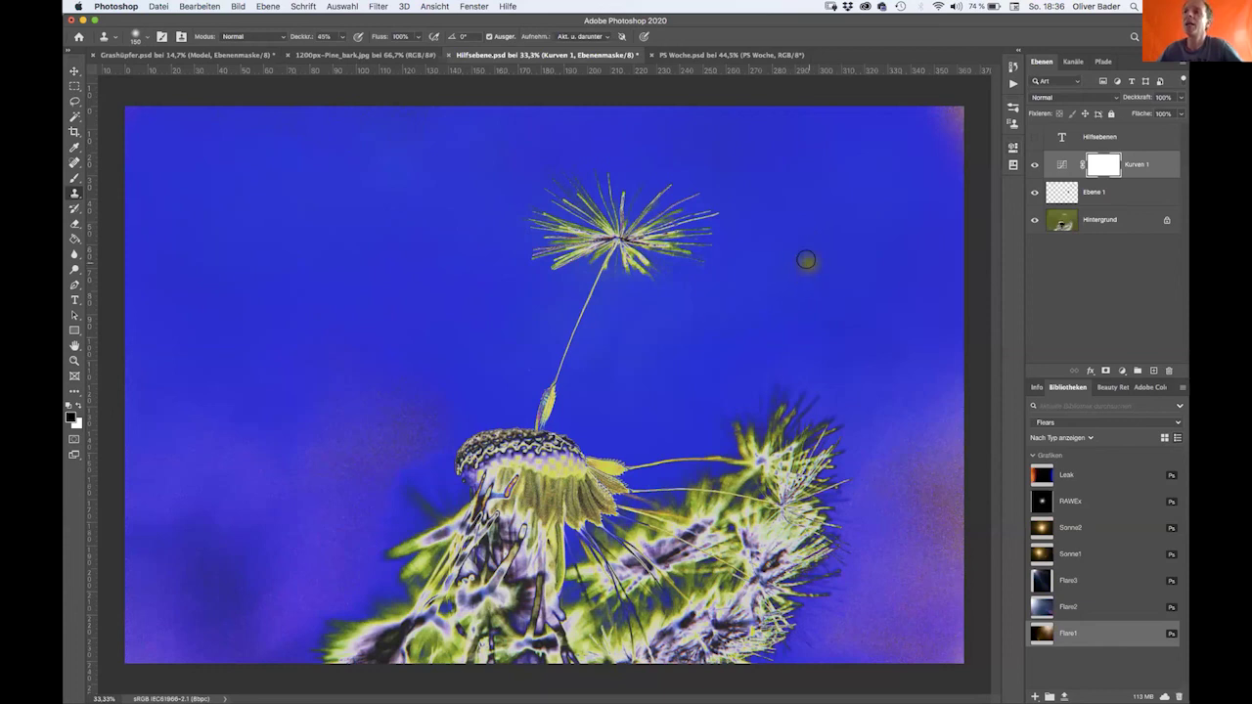
{"action": "left_click", "coordinate": [839, 222]}
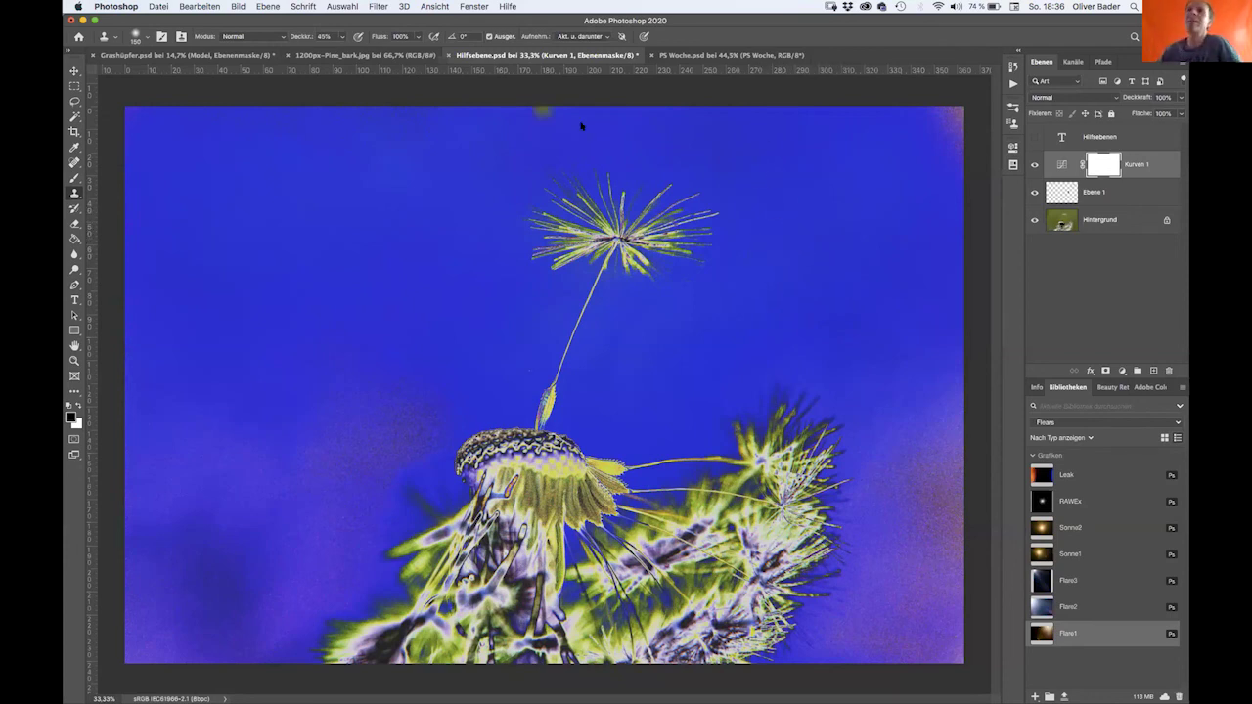
- Switch to the Grashüpfer.psd document and display the full grasshopper composite instead of the Model group's mask
{"action": "left_click", "coordinate": [227, 55]}
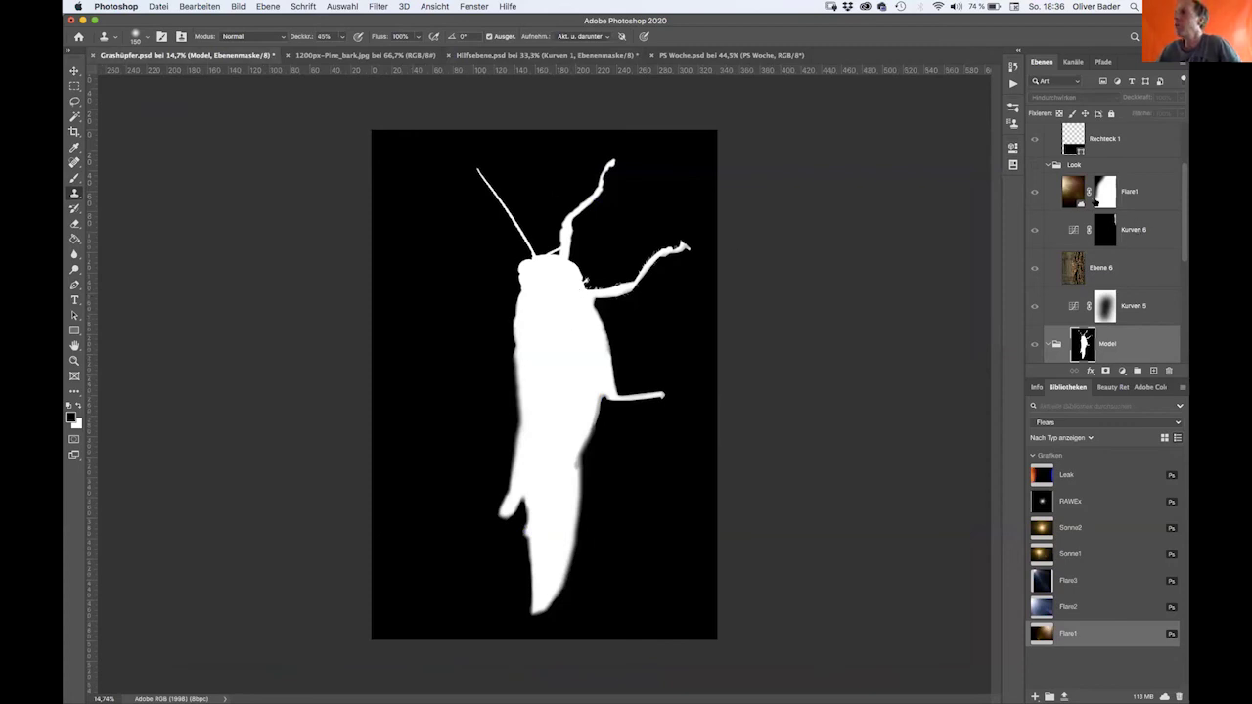
{"action": "scroll", "coordinate": [1178, 212], "scroll_direction": "down", "scroll_amount": 5}
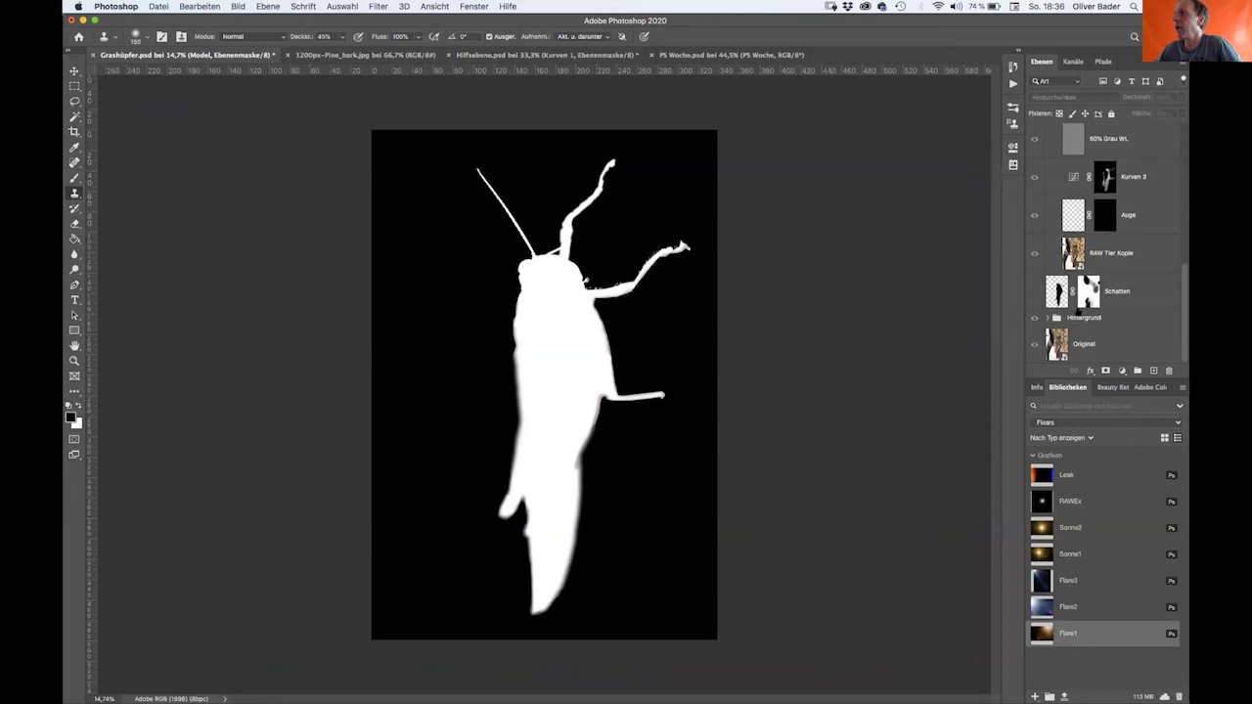
{"action": "left_click", "coordinate": [1034, 342]}
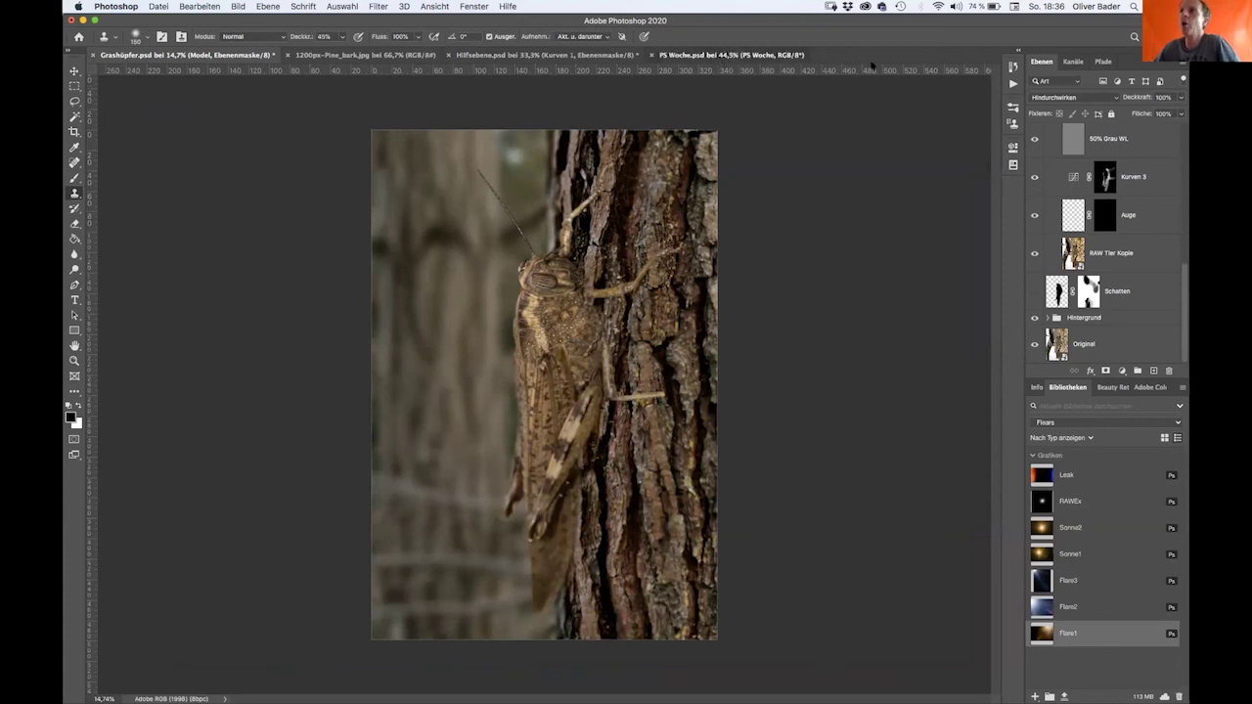
- Switch to the PS Woche.psd document and hide the PS Woche group to reveal the webinar schedule
{"action": "left_click", "coordinate": [747, 57]}
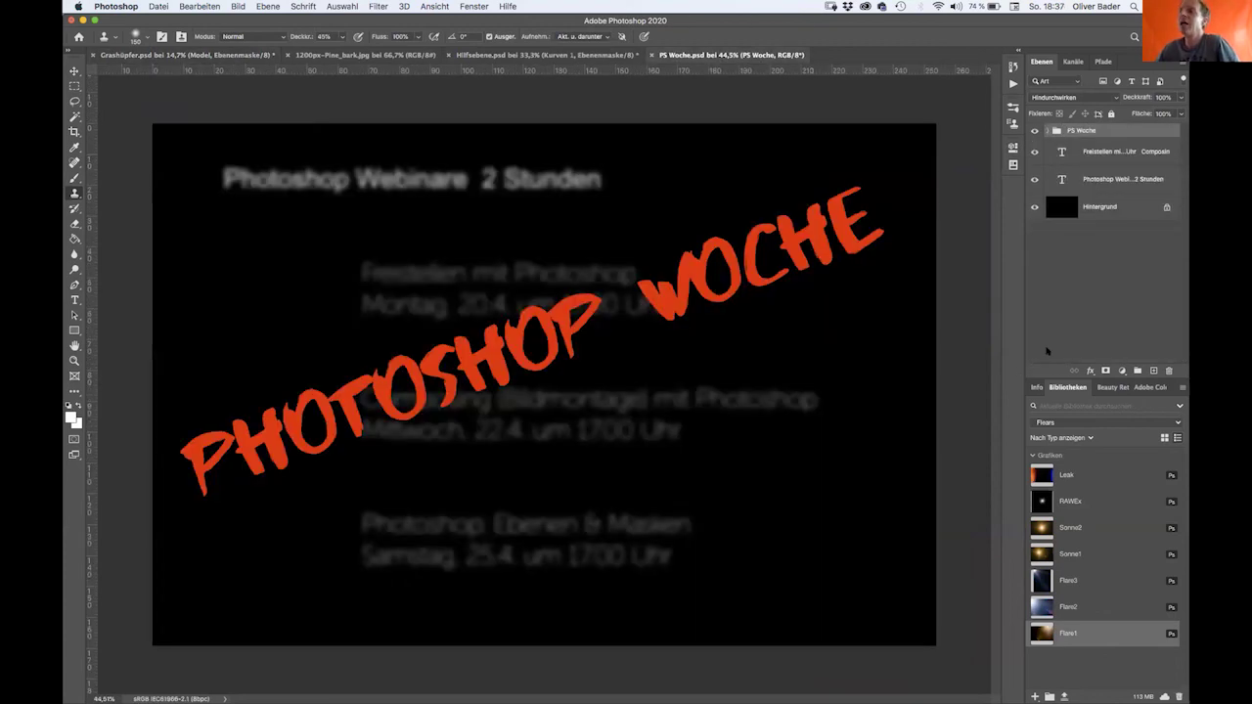
{"action": "left_click", "coordinate": [1036, 131]}
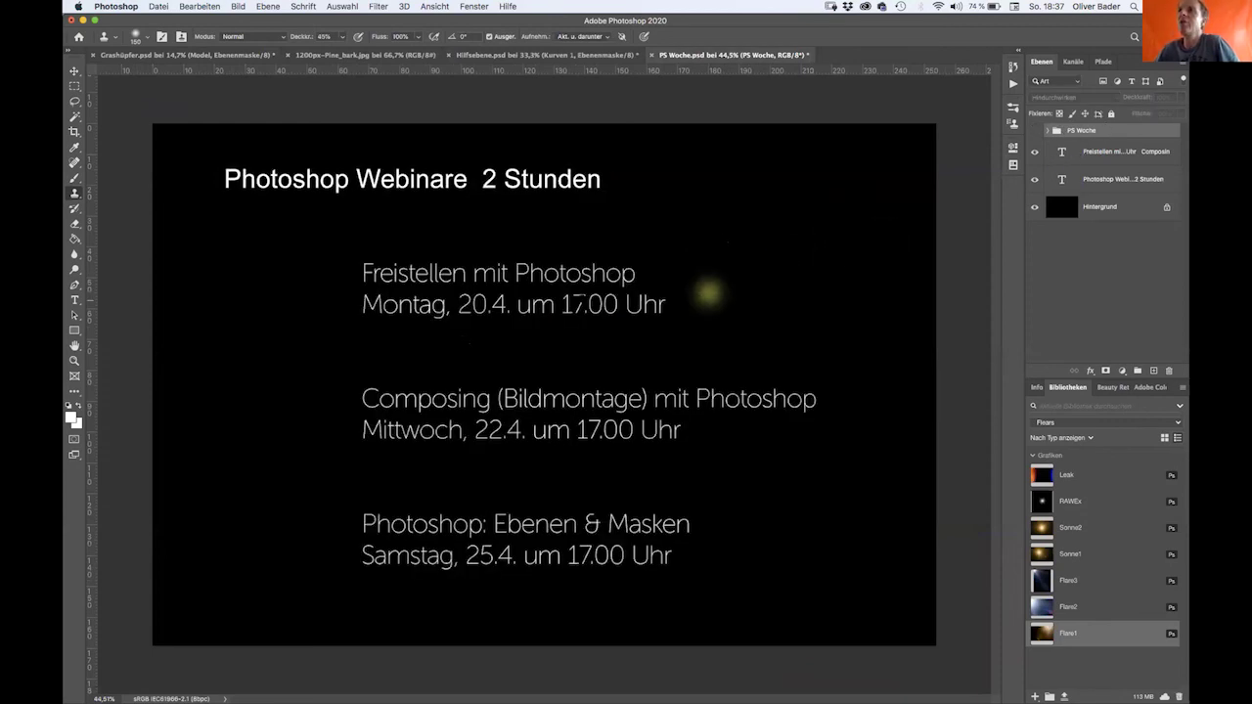
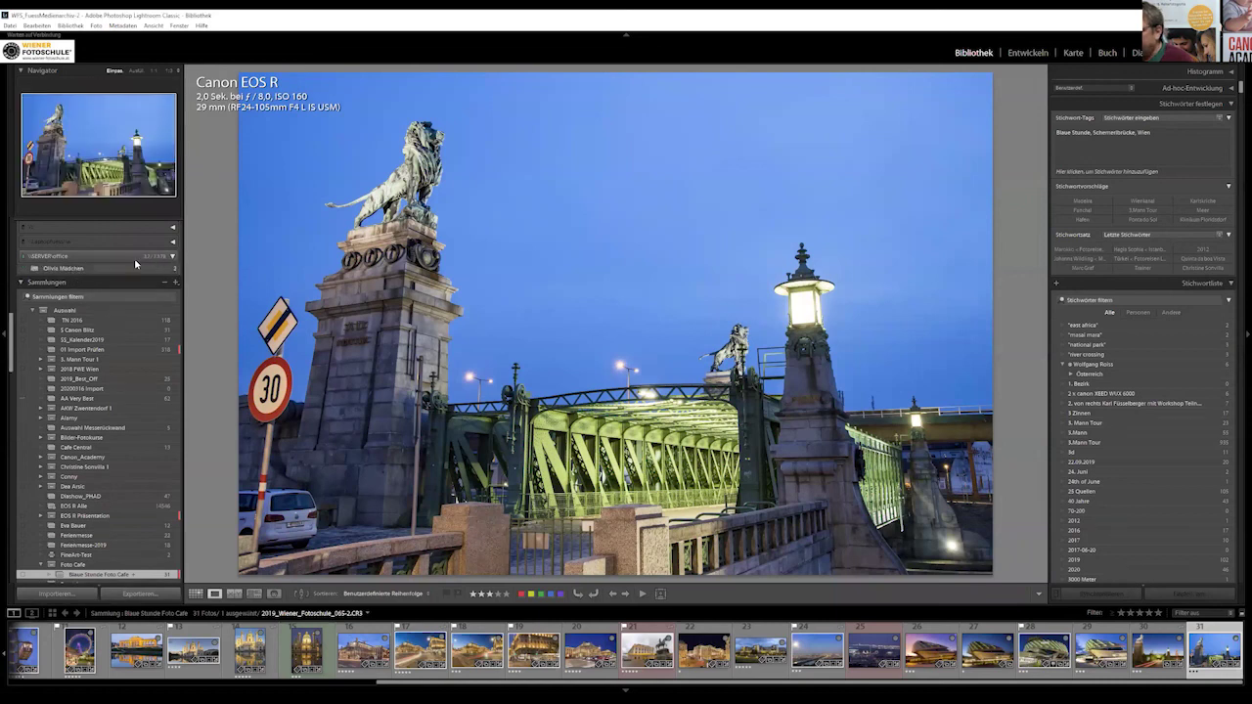
- In Lightroom Classic, expand the 2018 folder under Medienarchiv and mark its subfolder 03 as a favourite
{"action": "scroll", "coordinate": [13, 333], "scroll_direction": "up", "scroll_amount": 10}
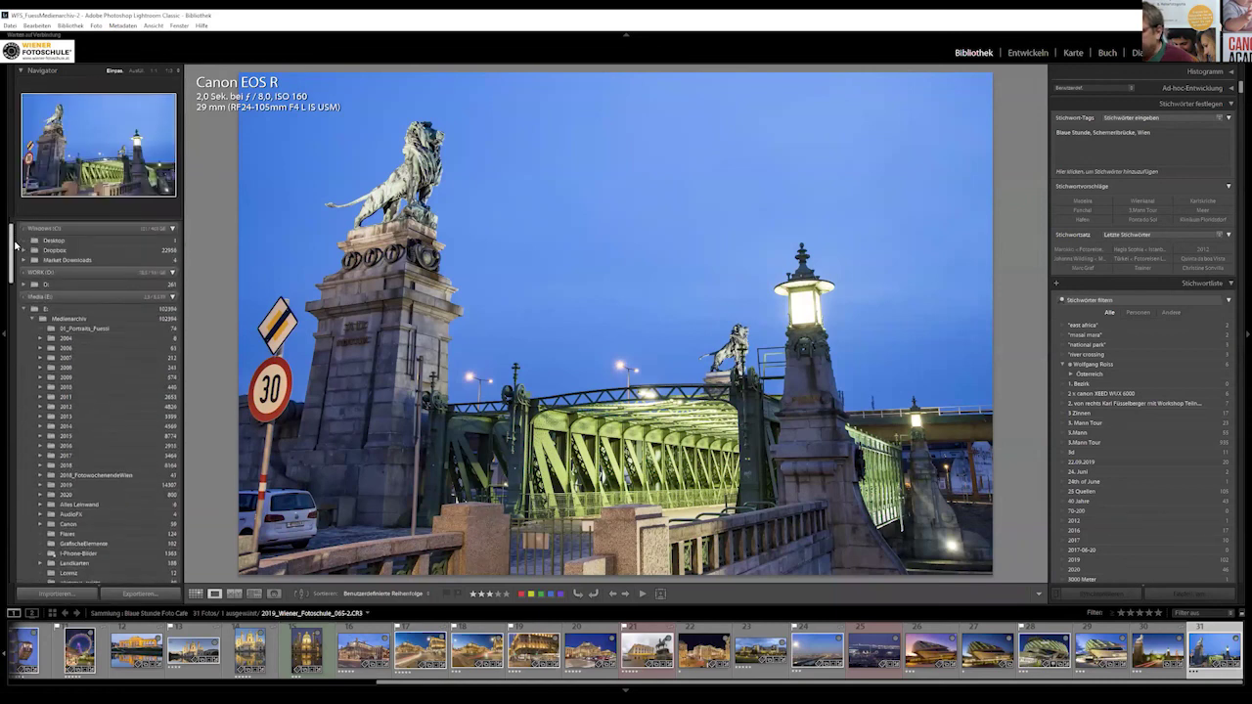
{"action": "left_click", "coordinate": [121, 341]}
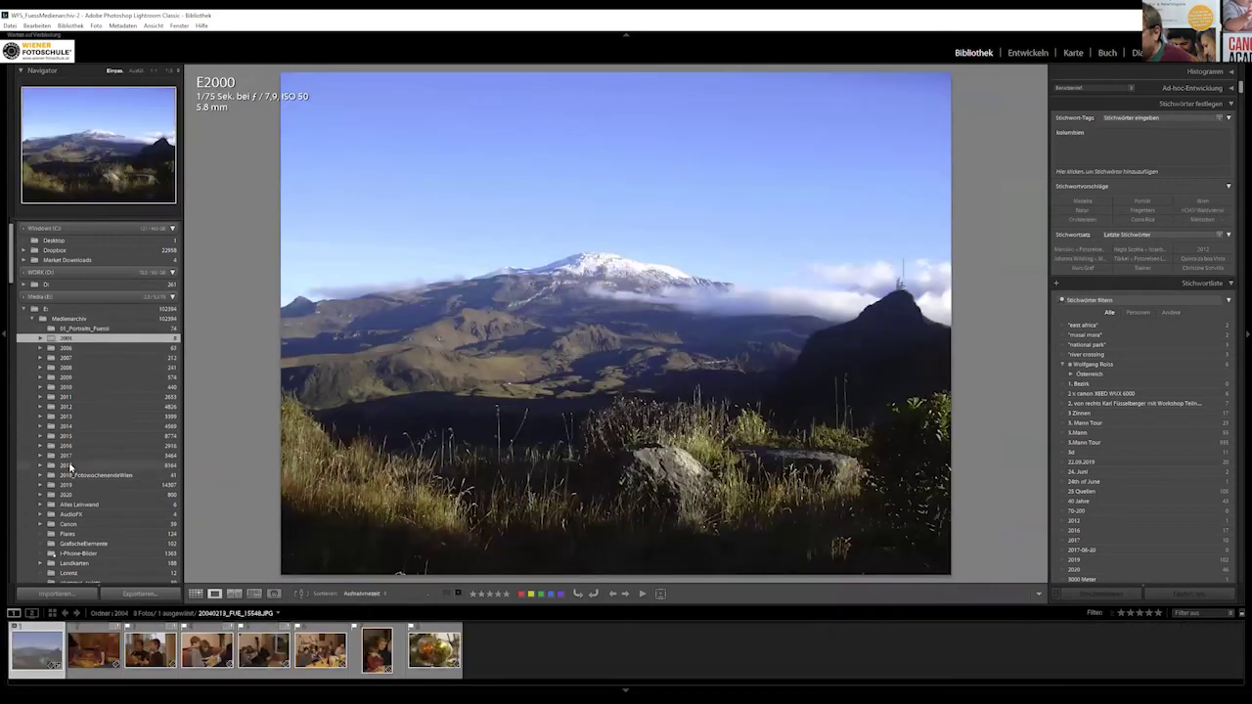
{"action": "left_click", "coordinate": [47, 467]}
{"action": "left_click", "coordinate": [41, 467]}
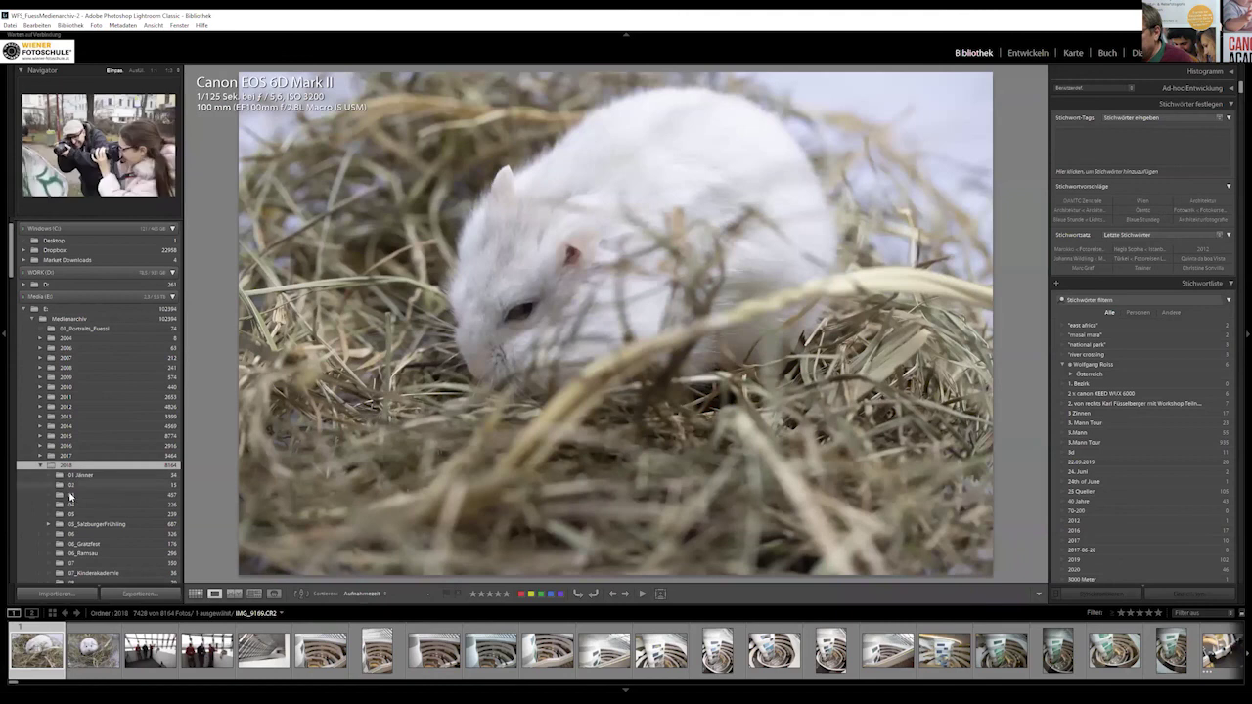
{"action": "right_click", "coordinate": [71, 496]}
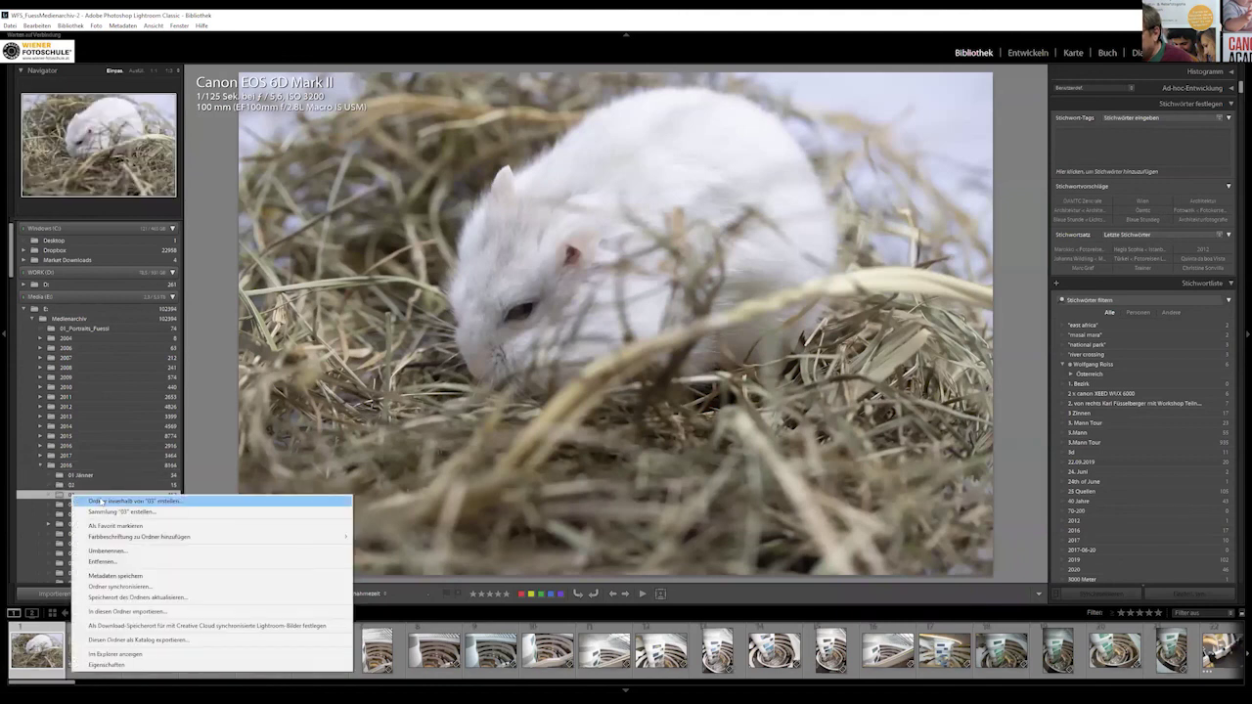
{"action": "left_click", "coordinate": [116, 526]}
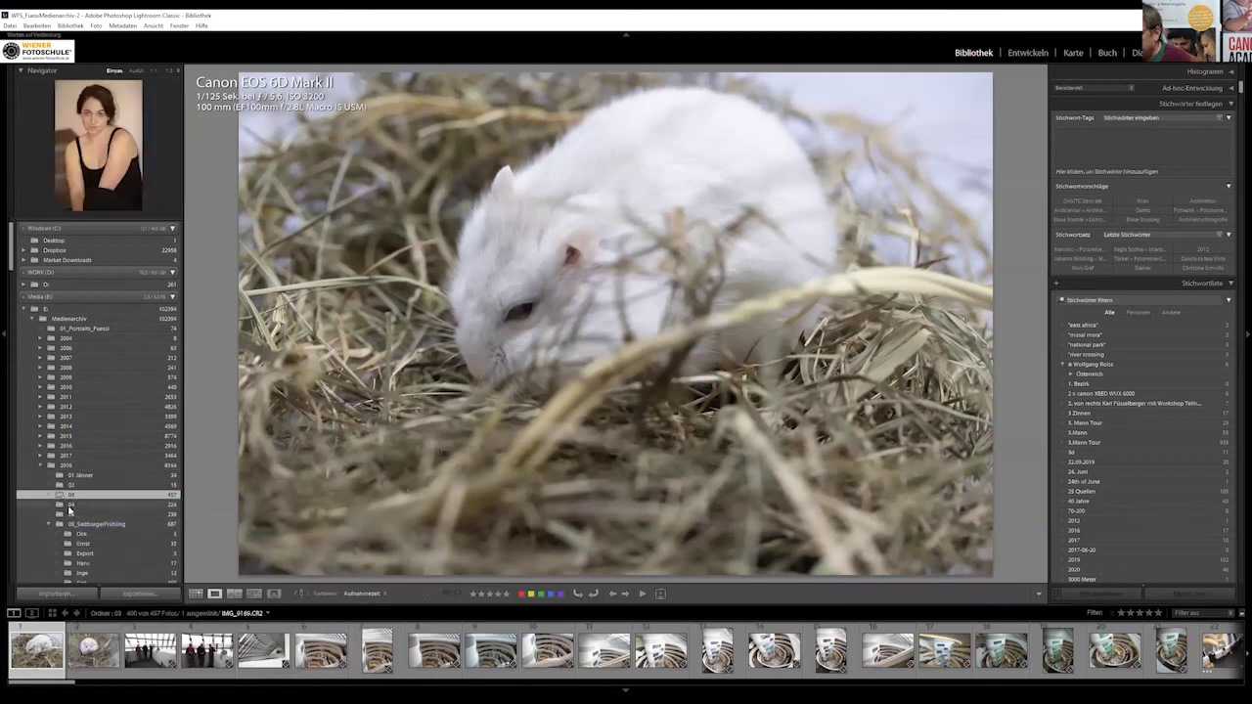
- Assign the red colour label (Rot) to subfolder 04 of the 2018 folder
{"action": "right_click", "coordinate": [61, 507]}
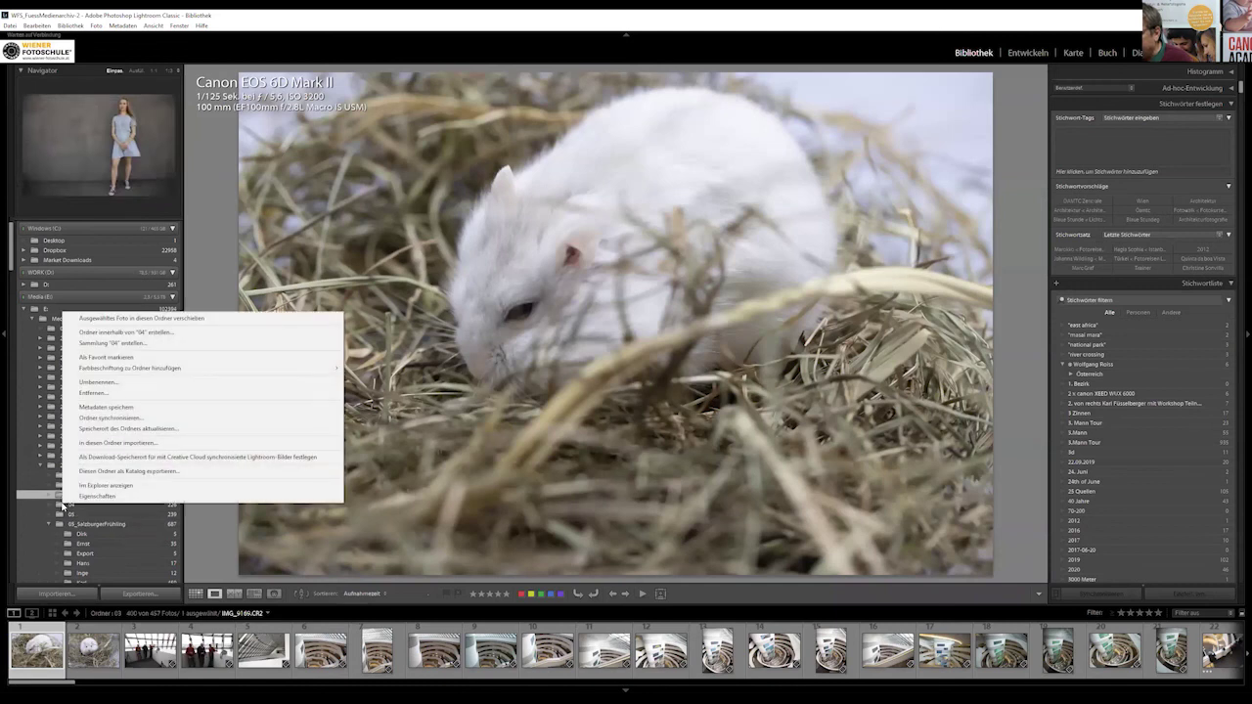
{"action": "left_click", "coordinate": [62, 506]}
{"action": "right_click", "coordinate": [62, 507]}
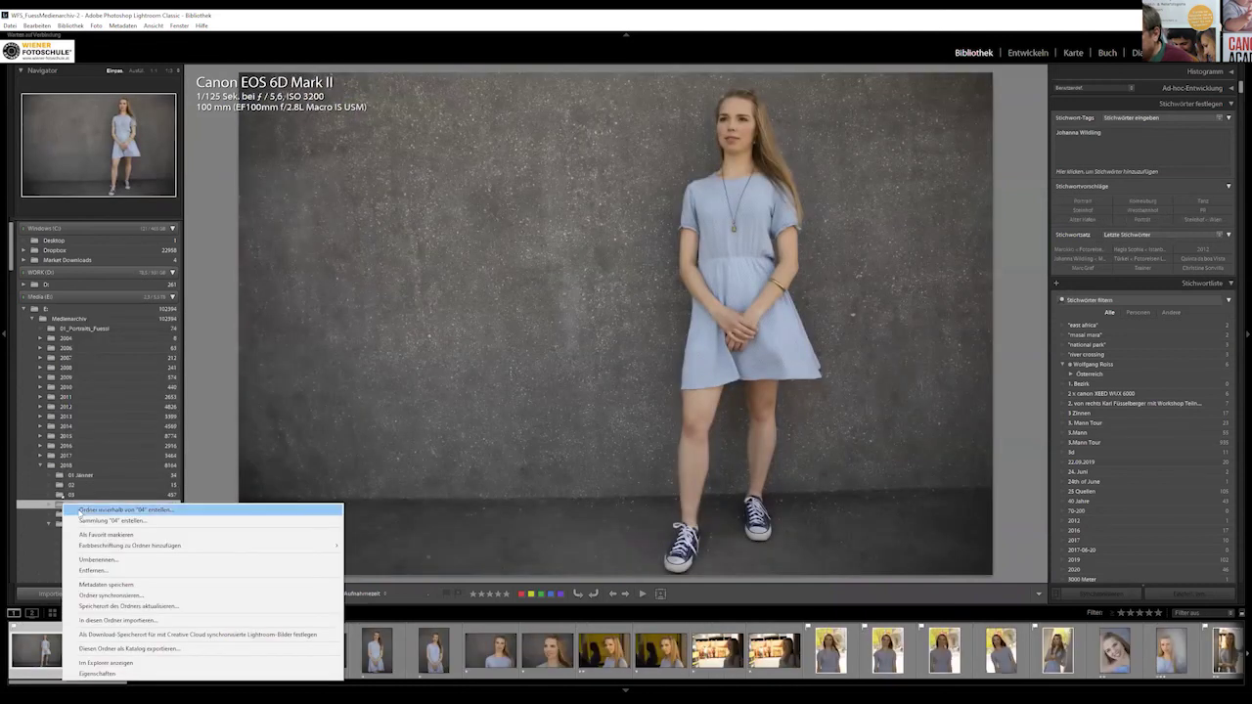
{"action": "mouse_move", "coordinate": [134, 545]}
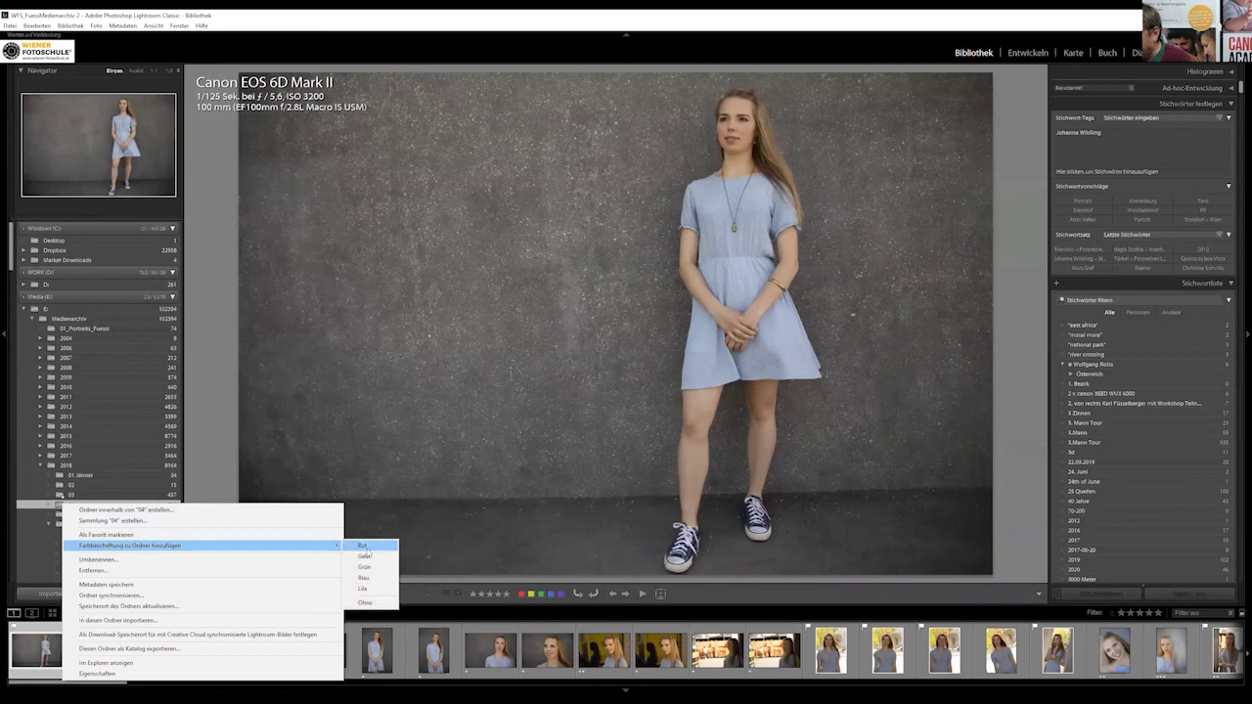
{"action": "left_click", "coordinate": [366, 548]}
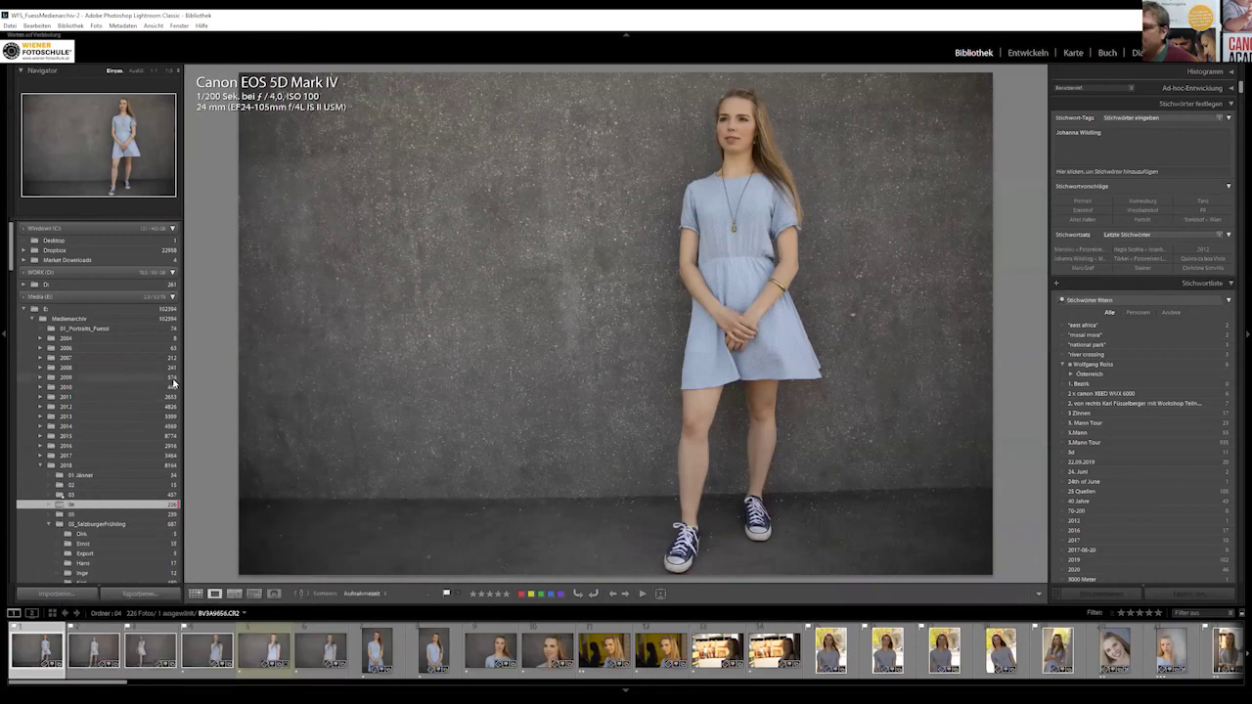
- Filter the folder list by folder favourites (Ordnerfavoriten), and switch the filter to folders with the red label
{"action": "scroll", "coordinate": [8, 235], "scroll_direction": "up", "scroll_amount": 2}
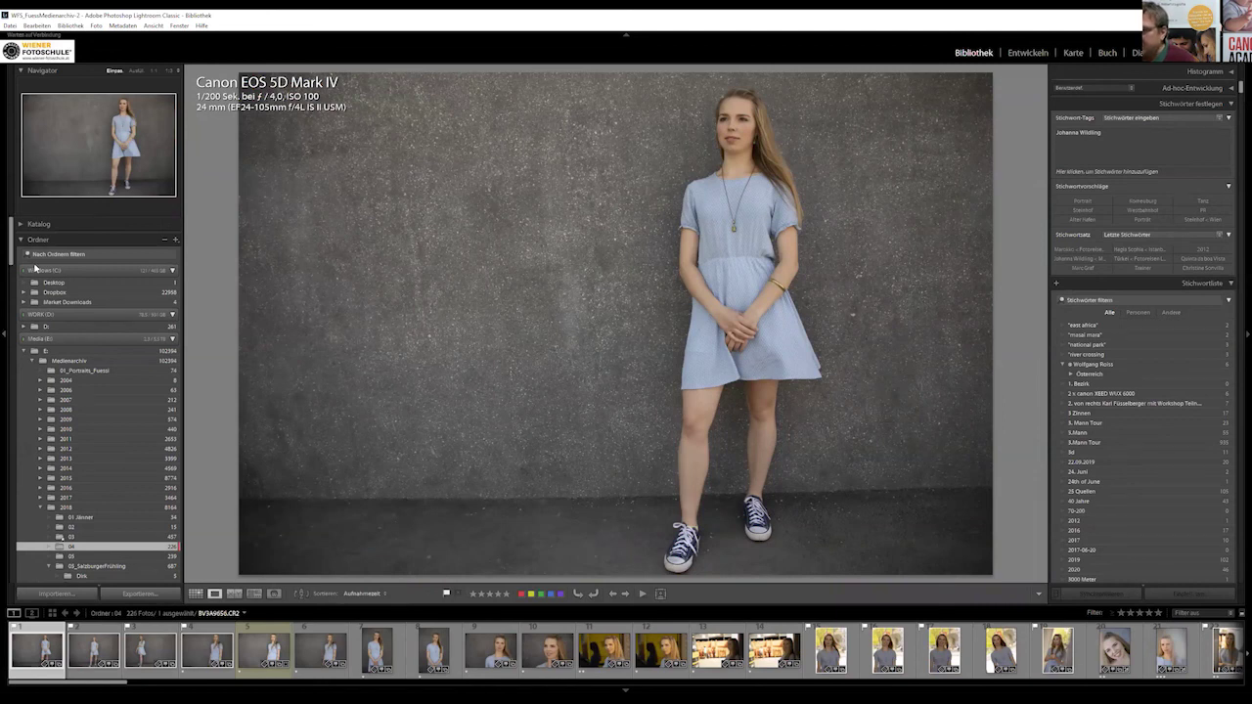
{"action": "left_click", "coordinate": [29, 256]}
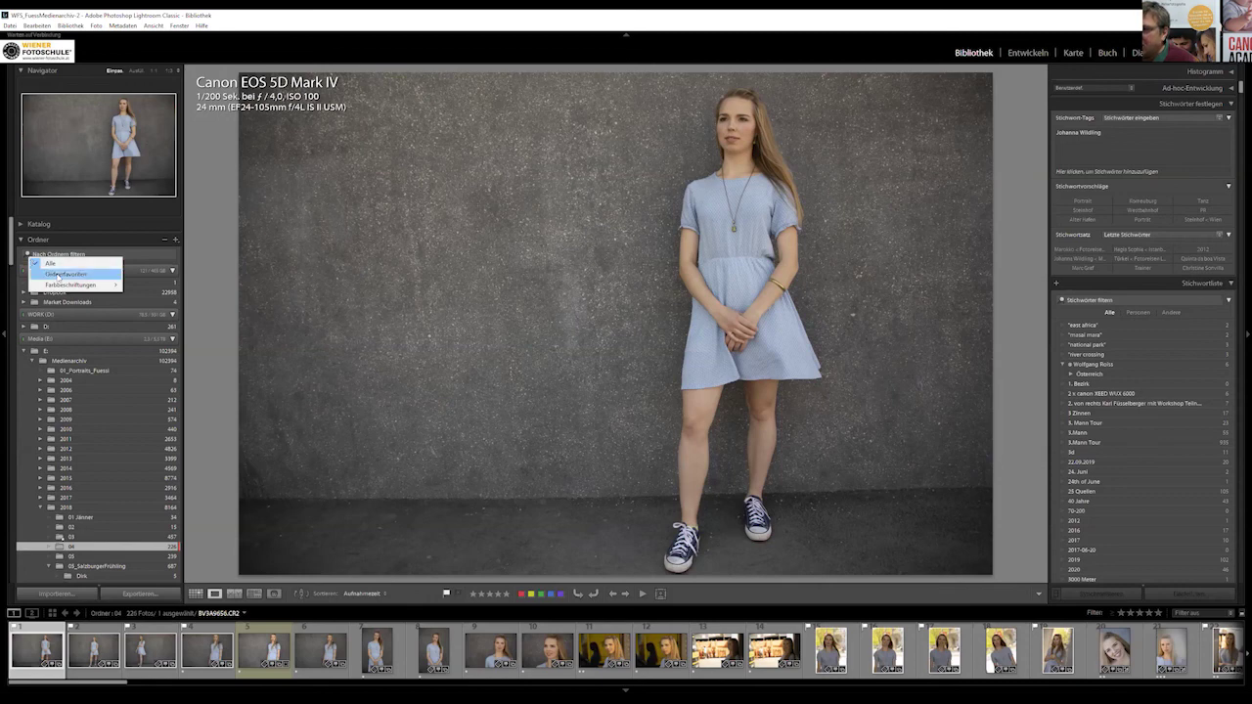
{"action": "left_click", "coordinate": [57, 275]}
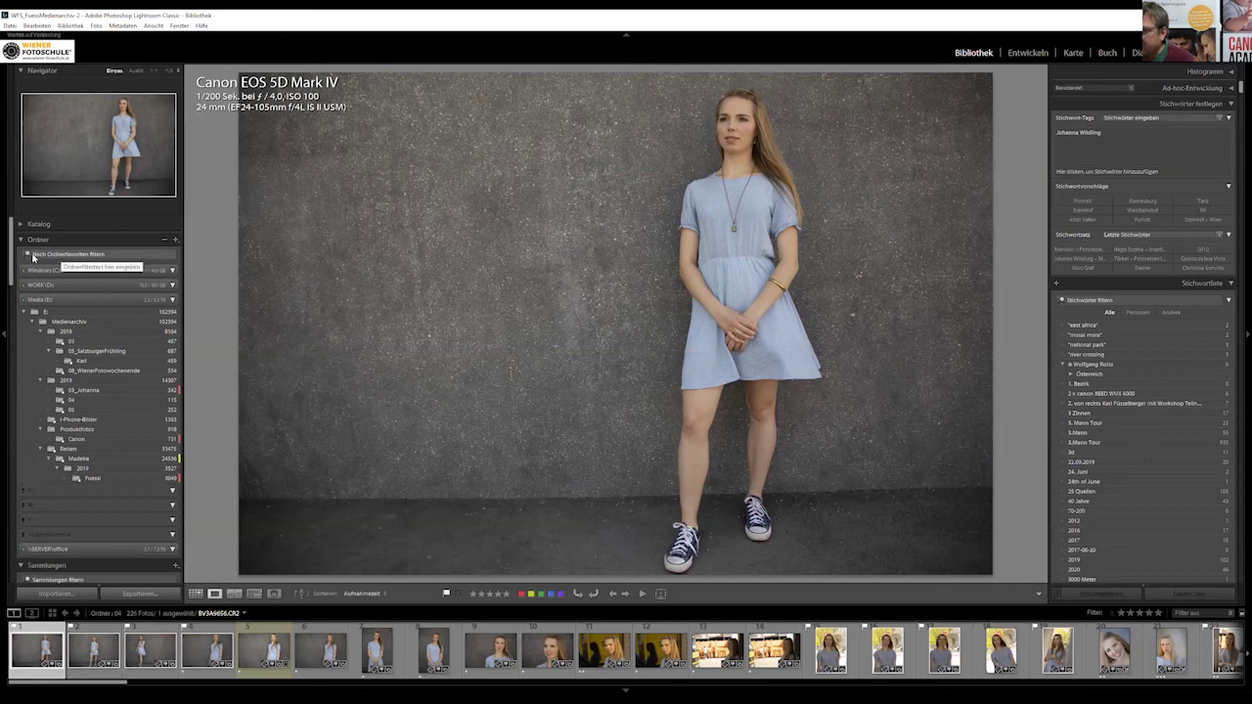
{"action": "left_click", "coordinate": [31, 256]}
{"action": "mouse_move", "coordinate": [87, 284]}
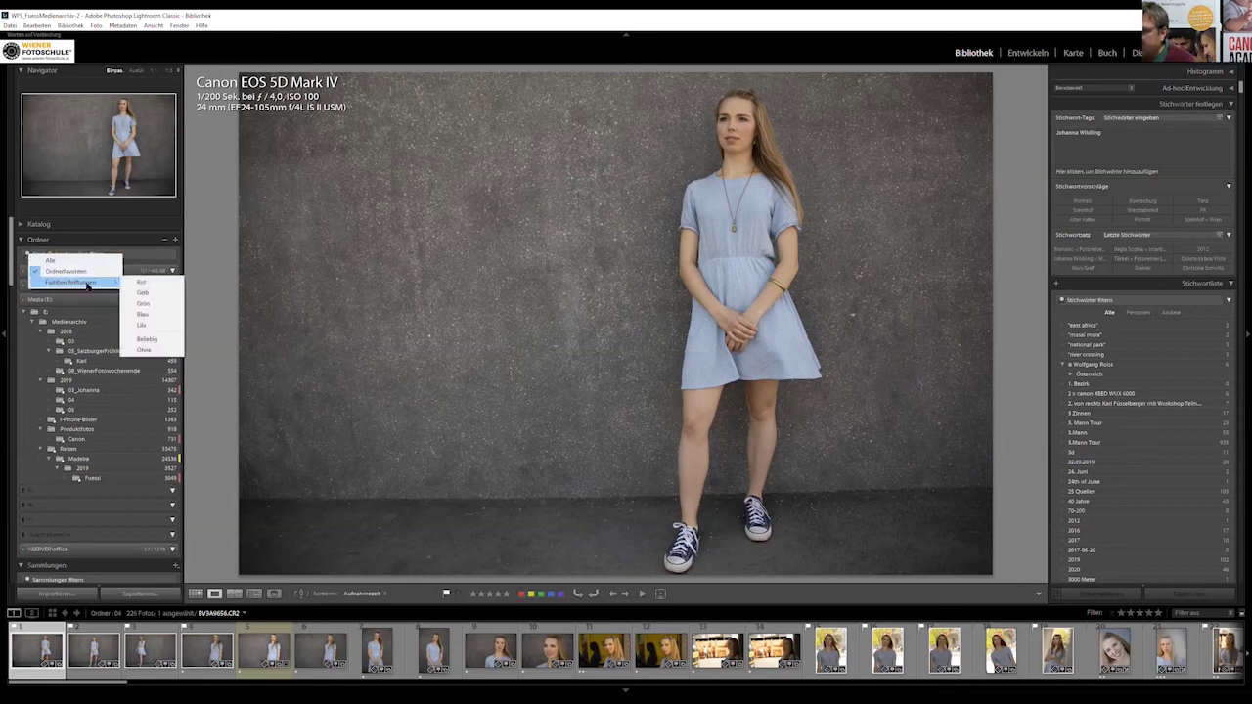
{"action": "left_click", "coordinate": [143, 282]}
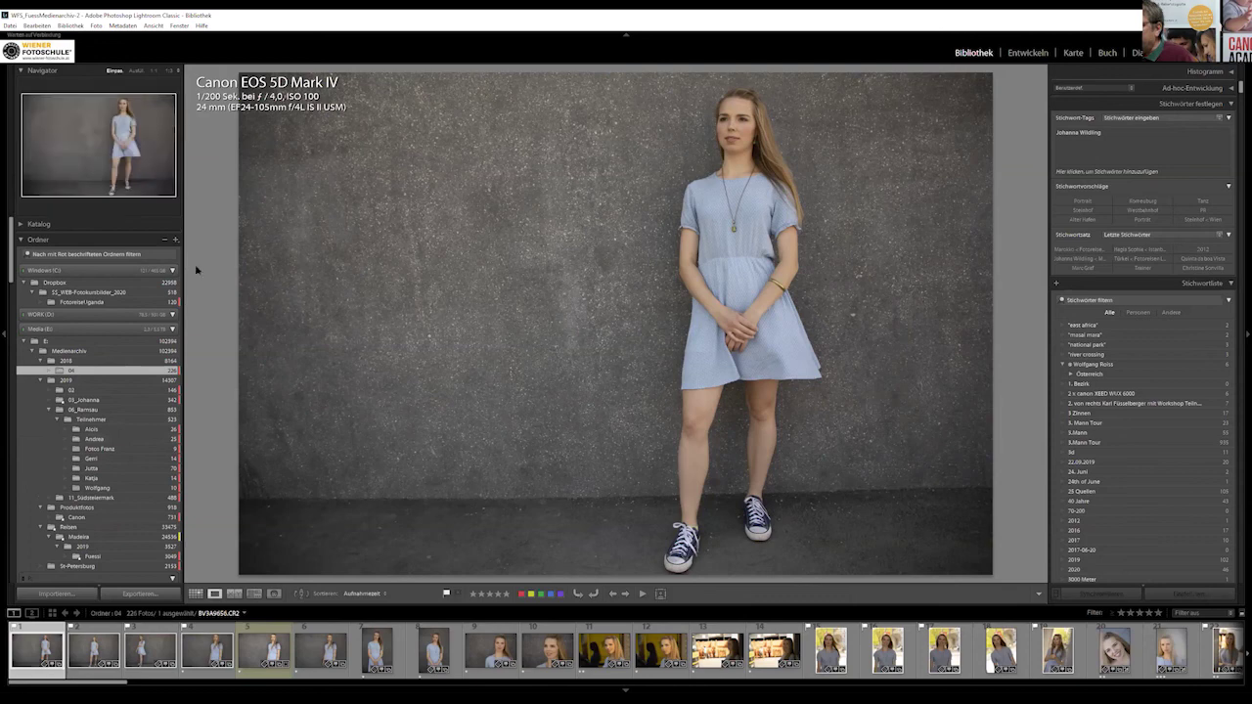
- Edit the colour label set (Farbmarkierungssatz), name the purple label for folders "Fotos Teilnehmer", and apply the change
{"action": "left_click", "coordinate": [123, 25]}
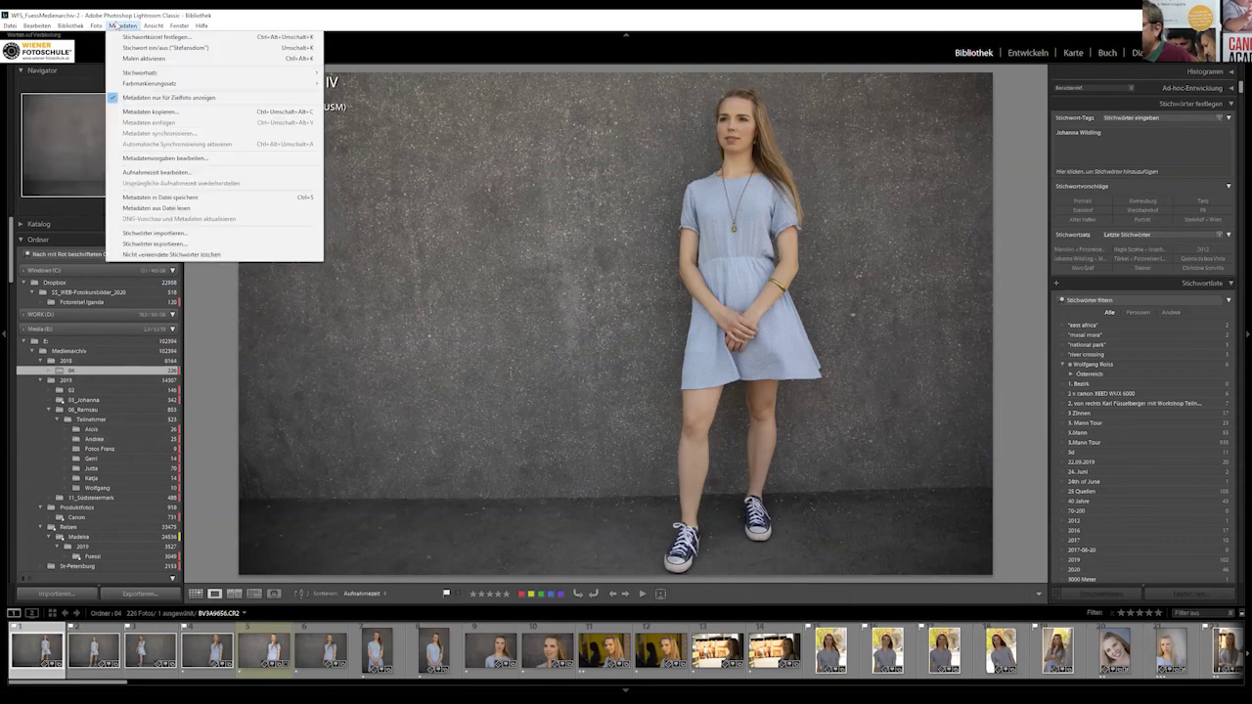
{"action": "mouse_move", "coordinate": [181, 84]}
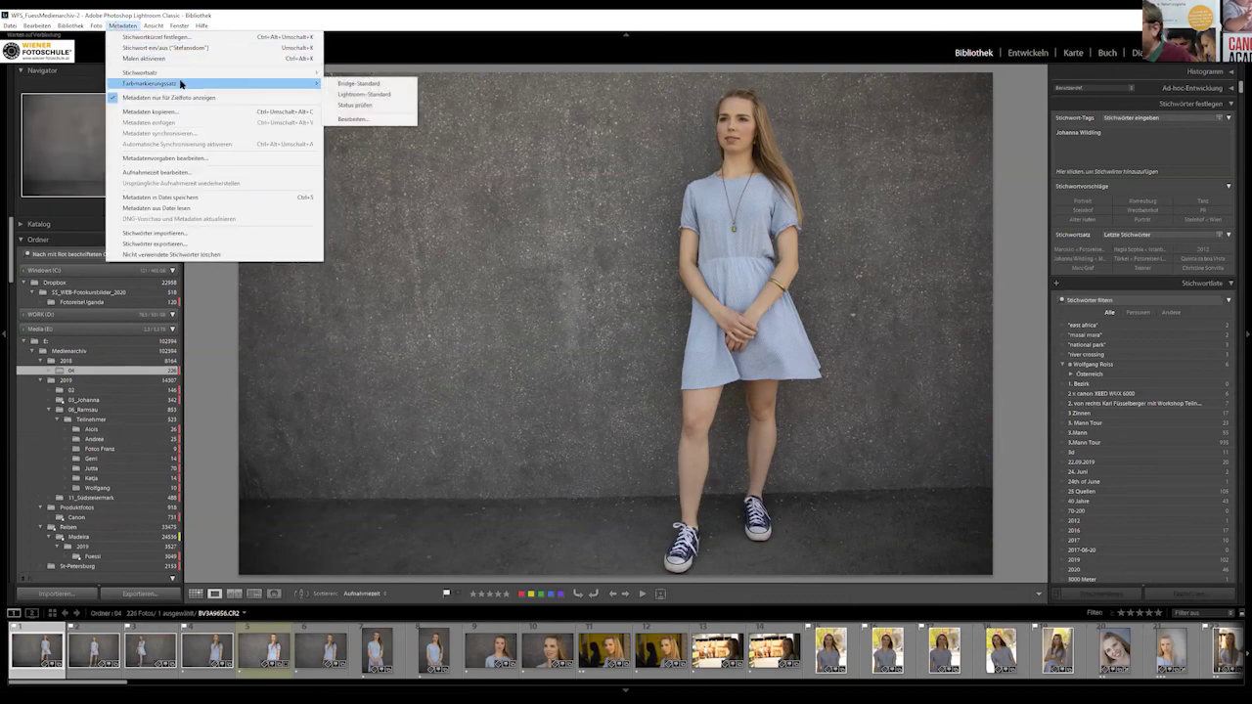
{"action": "left_click", "coordinate": [367, 120]}
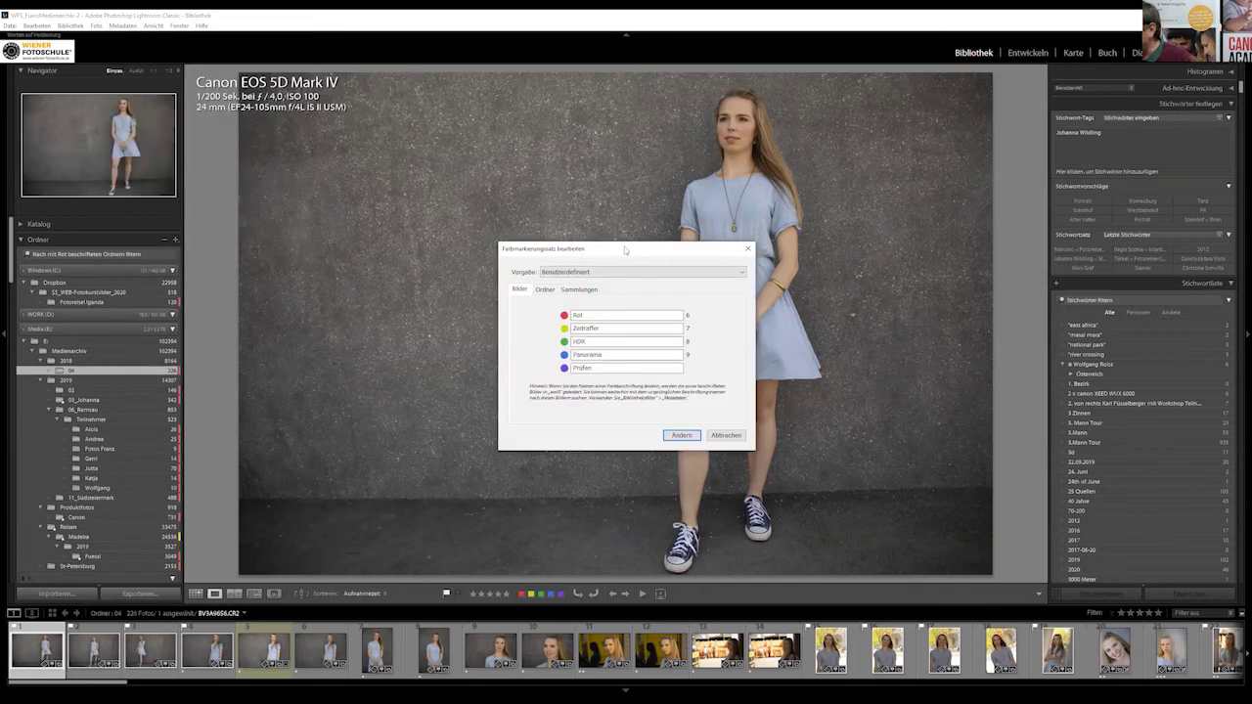
{"action": "left_click_drag", "start_coordinate": [624, 246], "coordinate": [233, 110]}
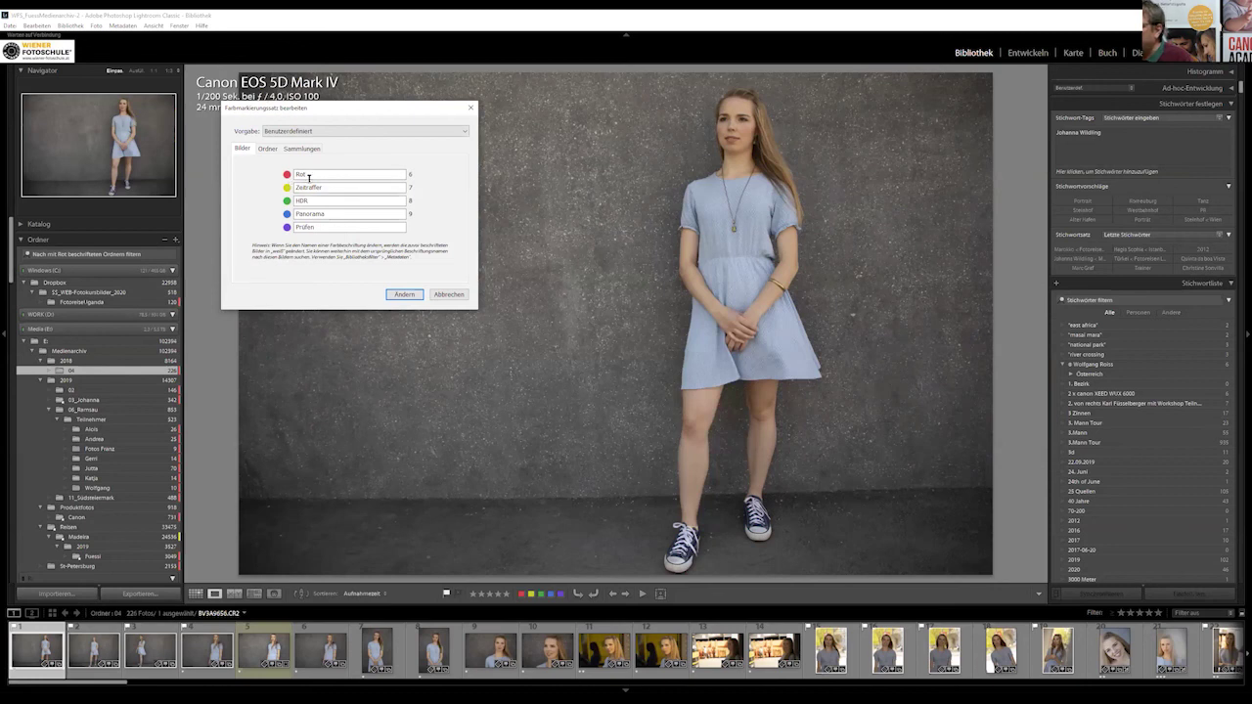
{"action": "left_click", "coordinate": [298, 200]}
{"action": "left_click", "coordinate": [267, 149]}
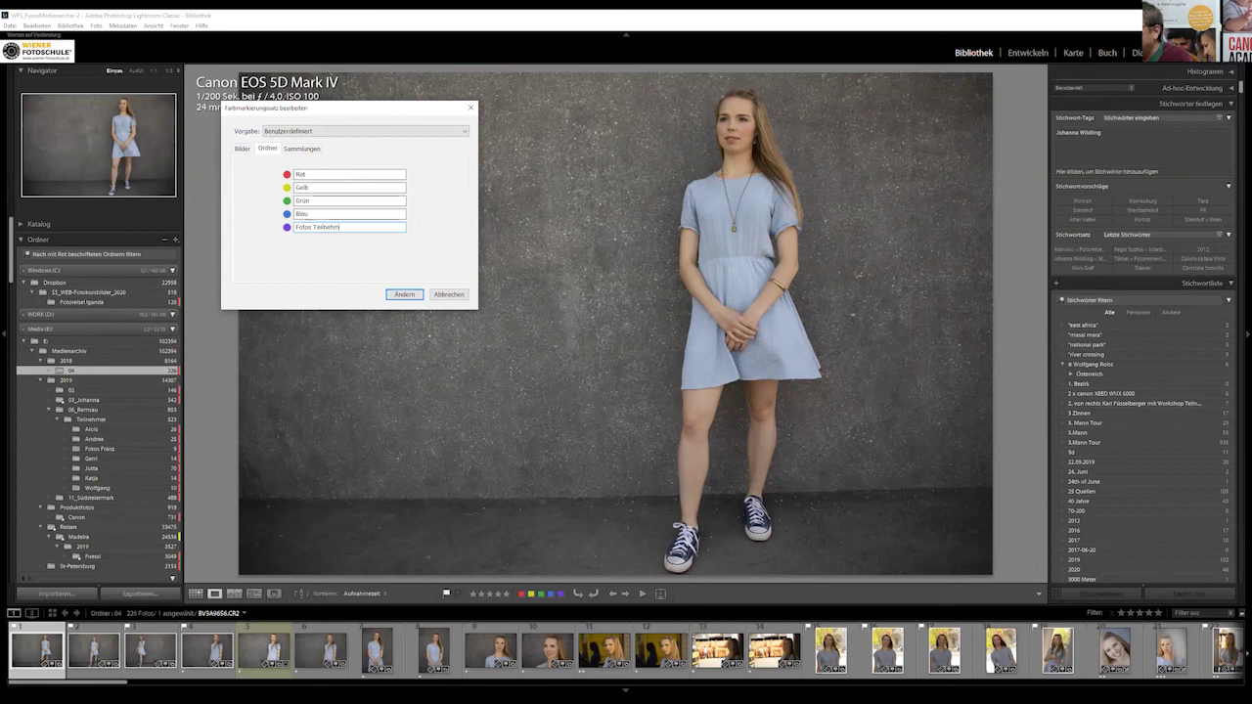
{"action": "left_click", "coordinate": [405, 294]}
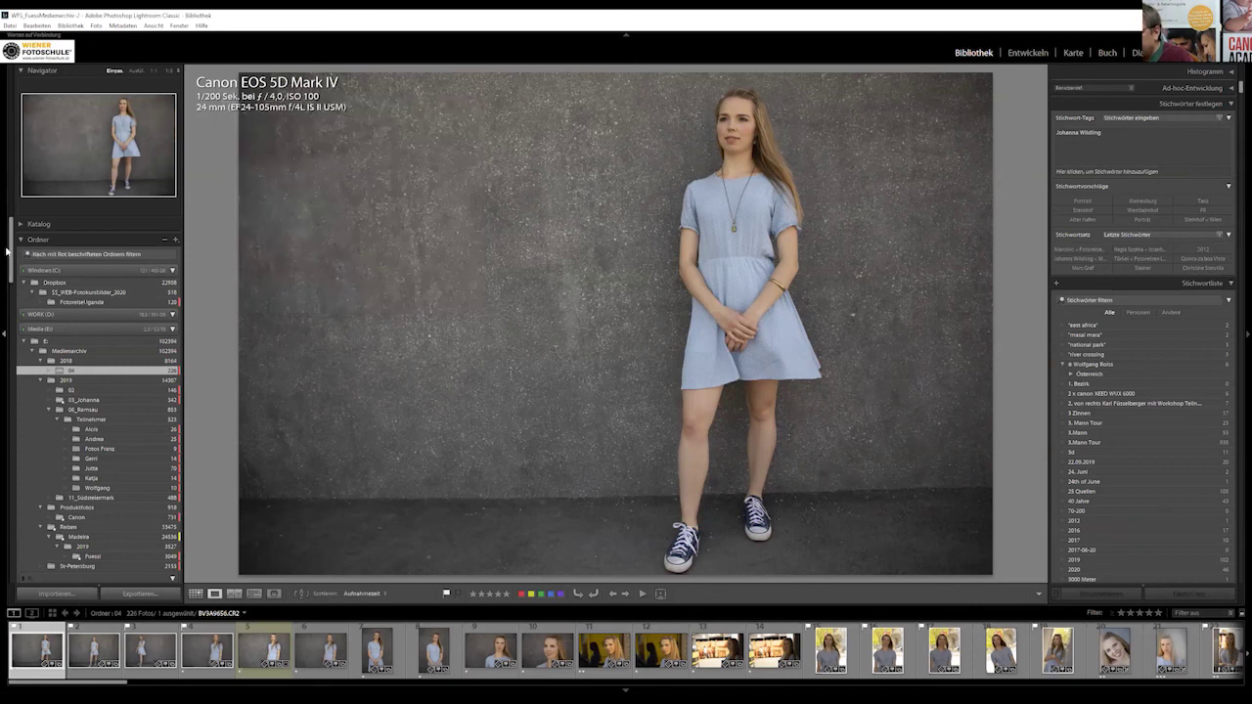
- Collapse the 06_Ramsau folder in the filtered list and reset the folder filter to show all folders (Alle)
{"action": "scroll", "coordinate": [7, 251], "scroll_direction": "down", "scroll_amount": 5}
{"action": "scroll", "coordinate": [6, 251], "scroll_direction": "up", "scroll_amount": 3}
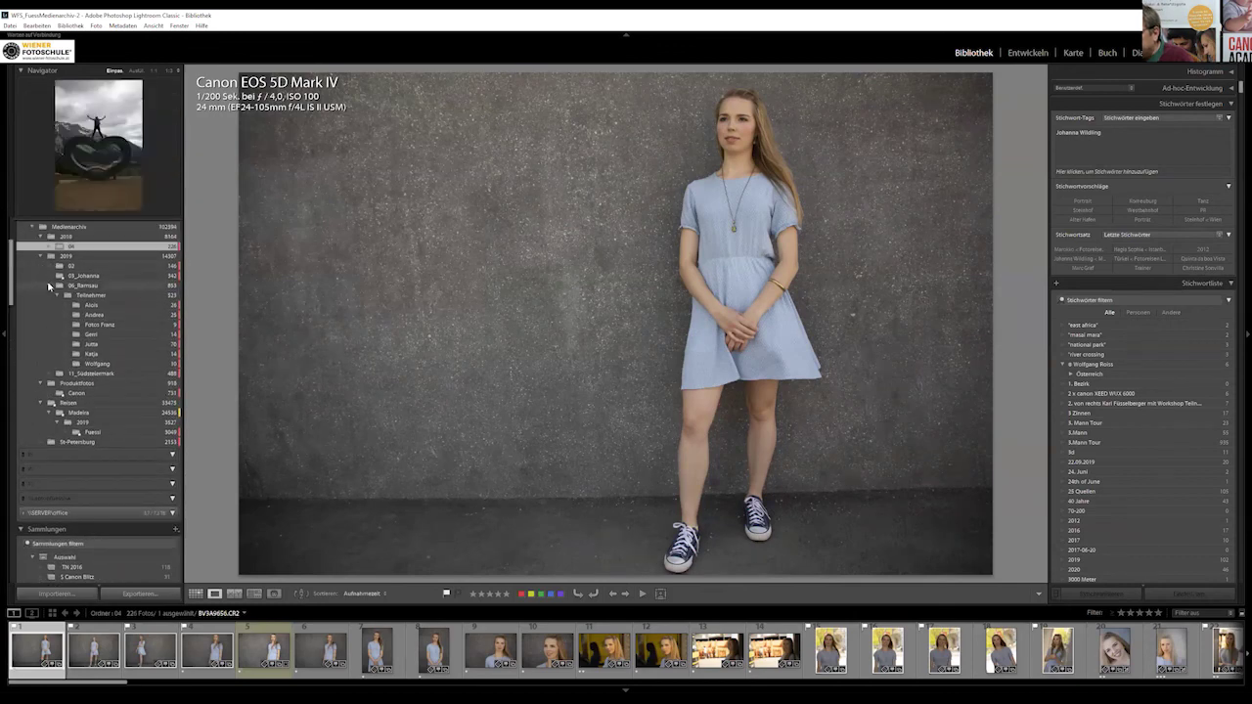
{"action": "left_click", "coordinate": [48, 284]}
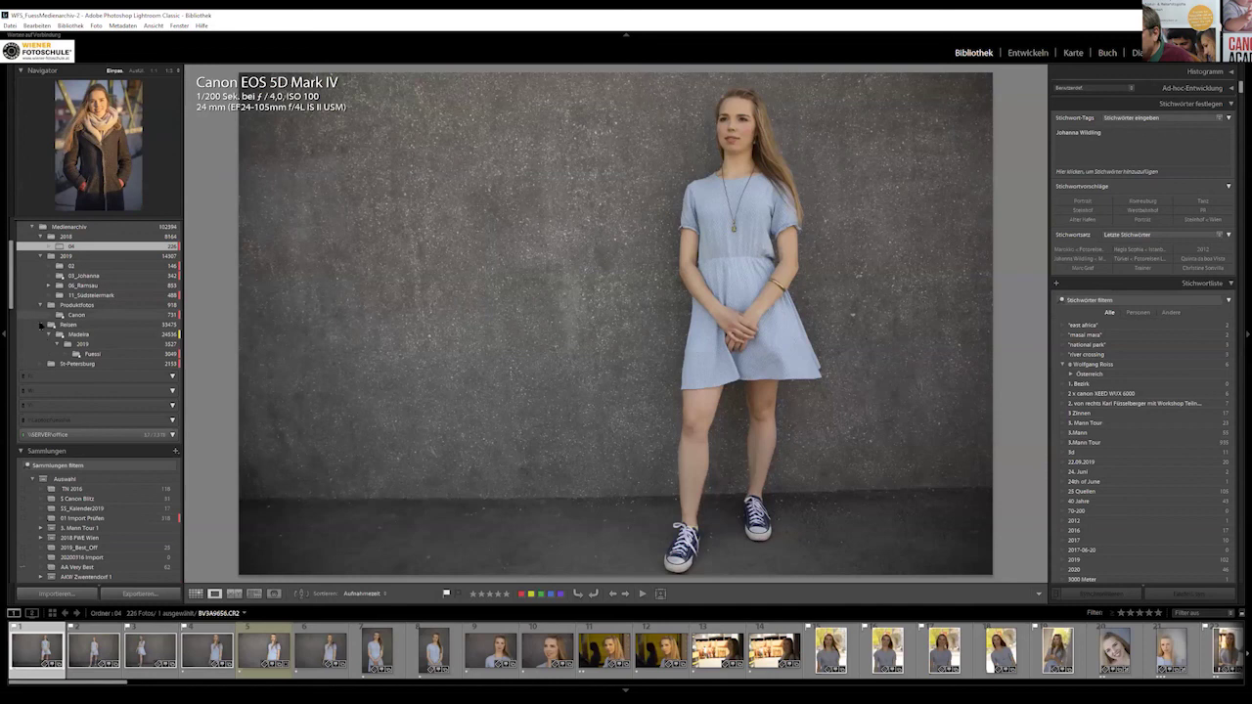
{"action": "scroll", "coordinate": [110, 358], "scroll_direction": "up", "scroll_amount": 3}
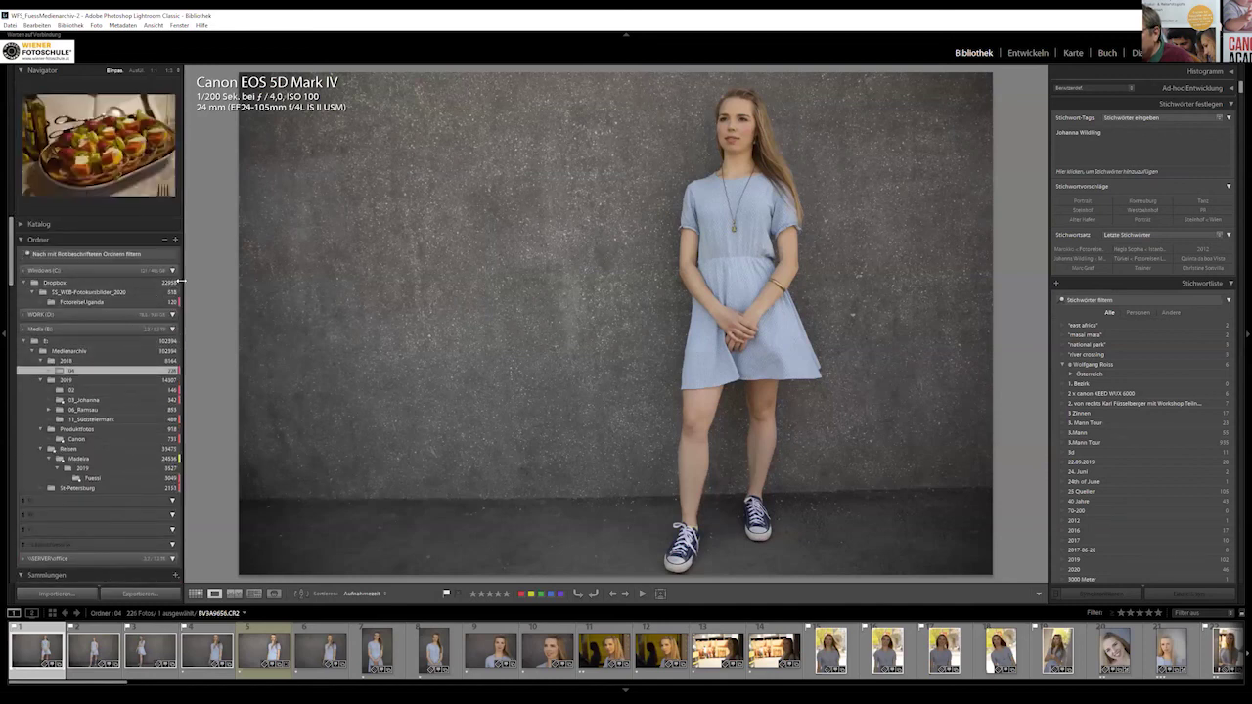
{"action": "left_click", "coordinate": [162, 256]}
{"action": "left_click", "coordinate": [30, 255]}
{"action": "left_click", "coordinate": [44, 262]}
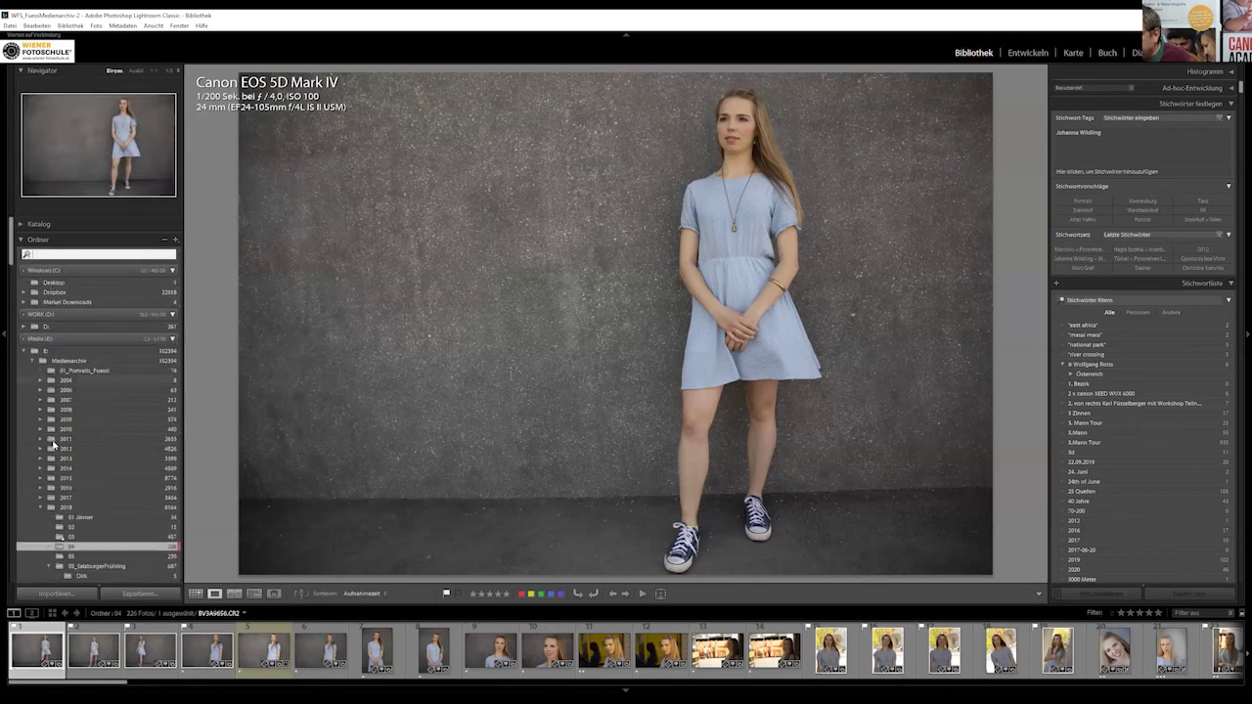
- Assign the "Fotos Teilnehmer" colour label to the MA-TN-04 folder under Reisen, Madeira, 2019
{"action": "left_click_drag", "start_coordinate": [13, 264], "coordinate": [28, 358]}
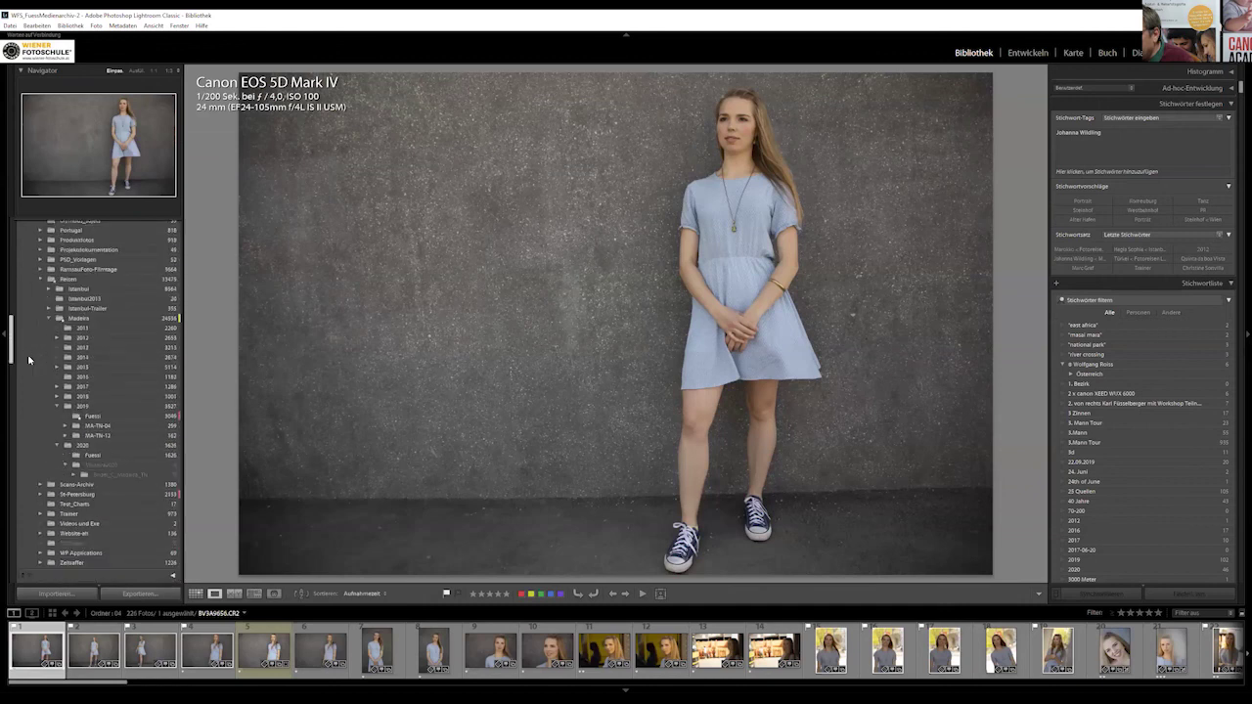
{"action": "scroll", "coordinate": [27, 358], "scroll_direction": "up", "scroll_amount": 1}
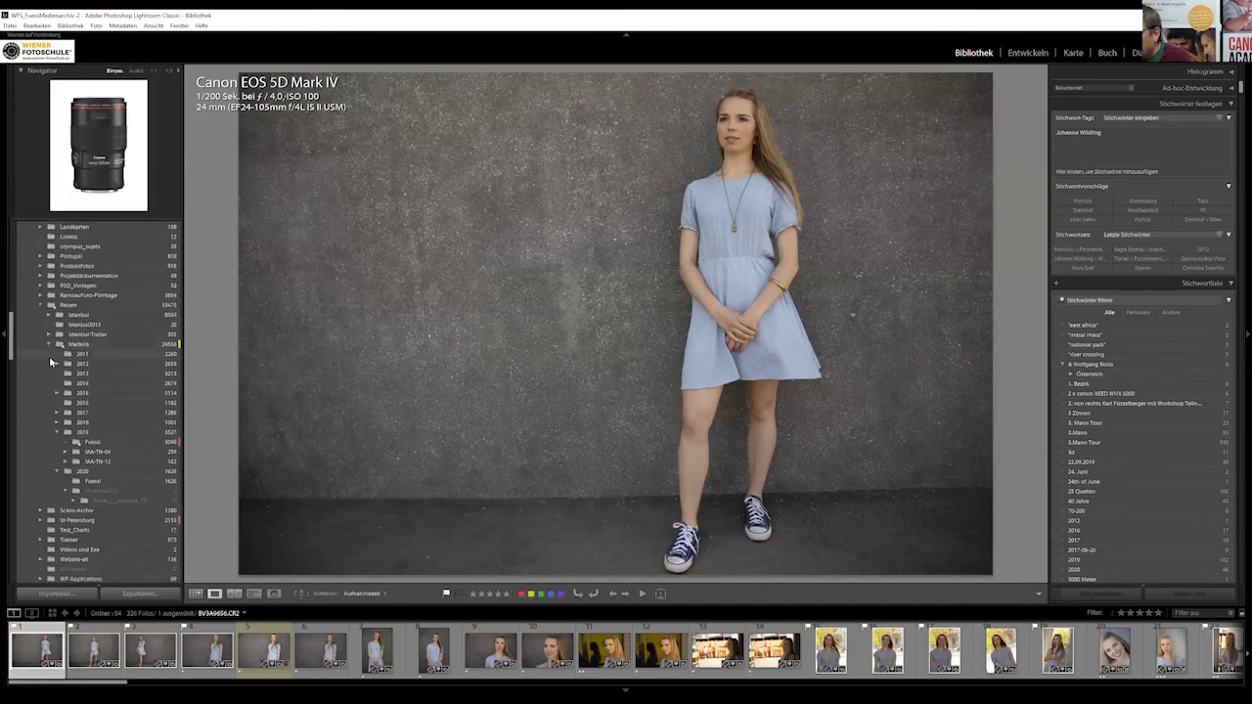
{"action": "left_click", "coordinate": [57, 432]}
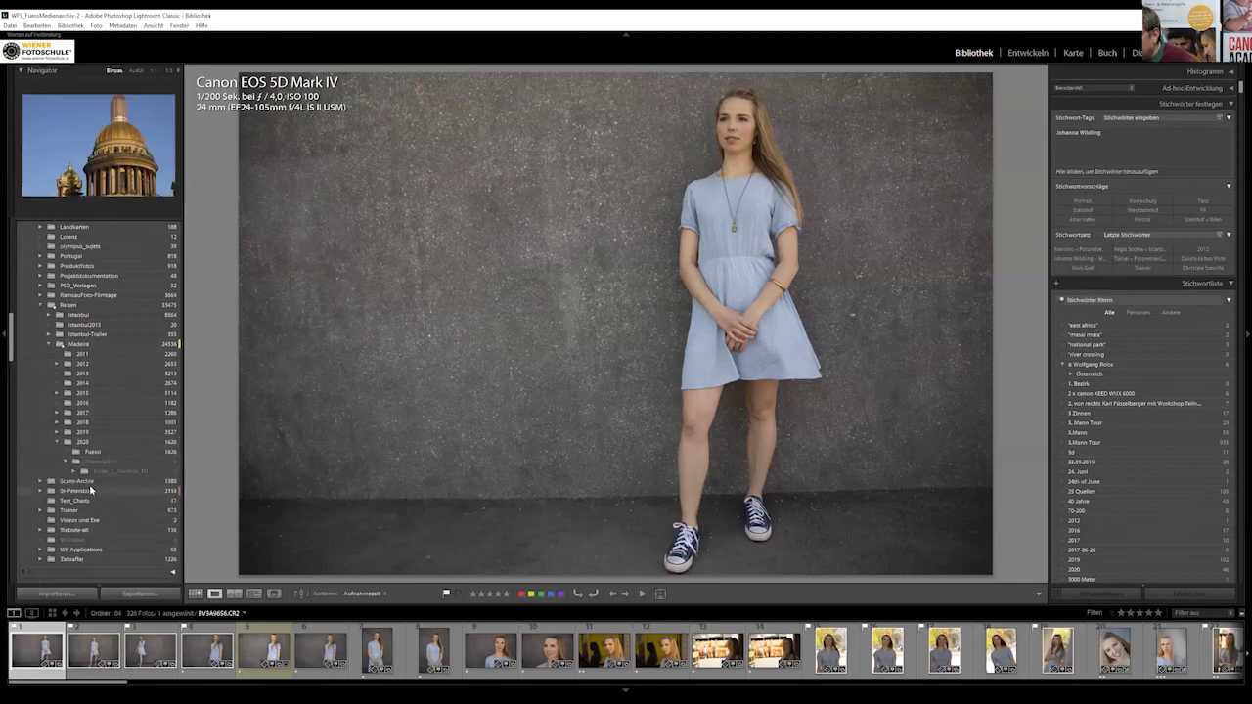
{"action": "left_click", "coordinate": [57, 433]}
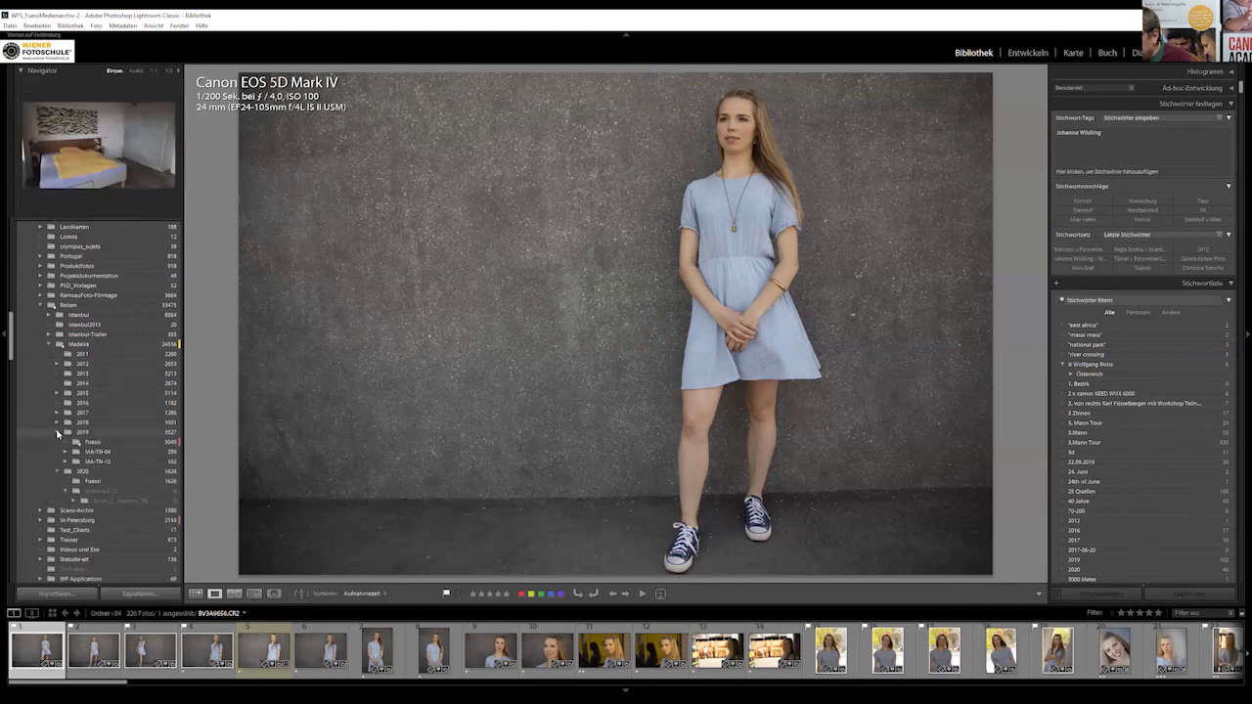
{"action": "left_click", "coordinate": [94, 453]}
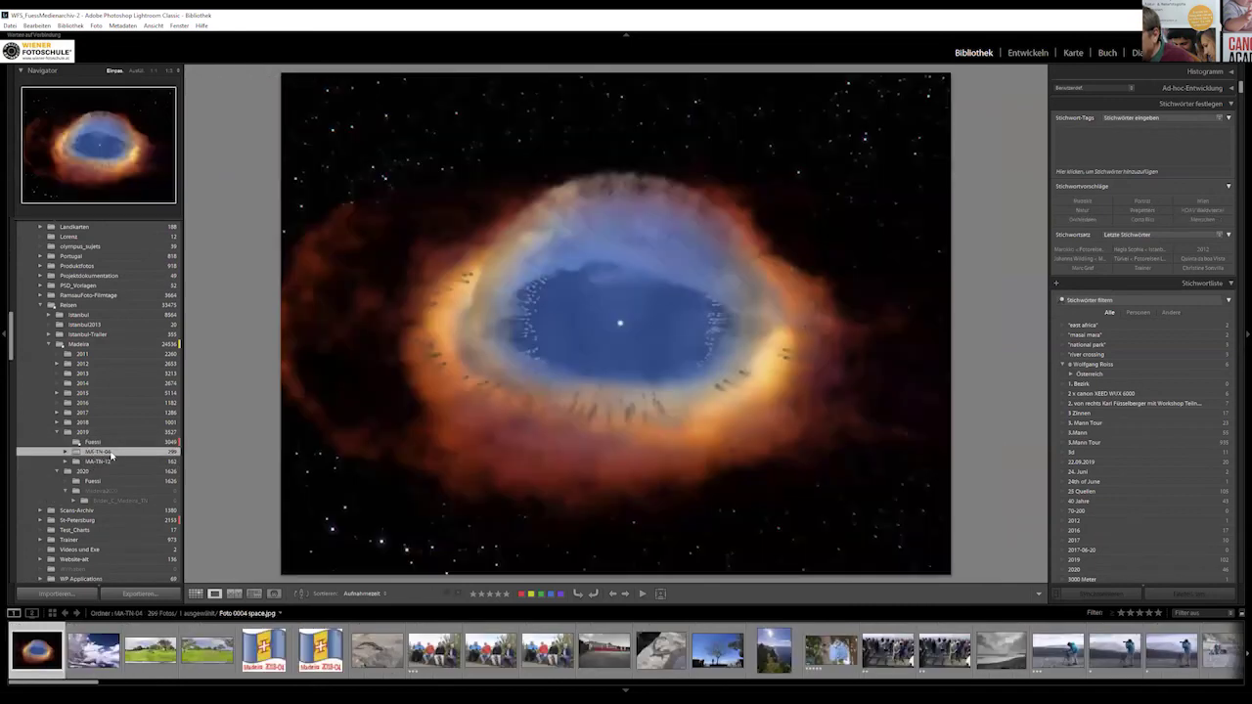
{"action": "right_click", "coordinate": [104, 454]}
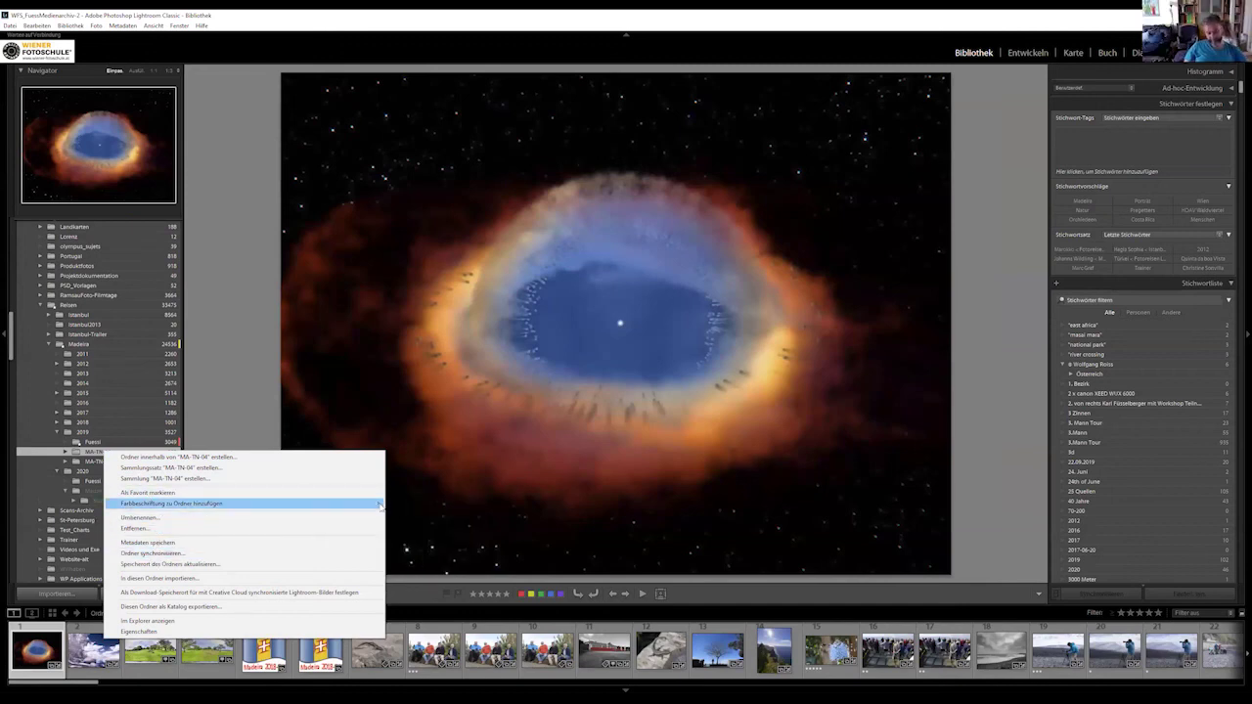
{"action": "mouse_move", "coordinate": [382, 505]}
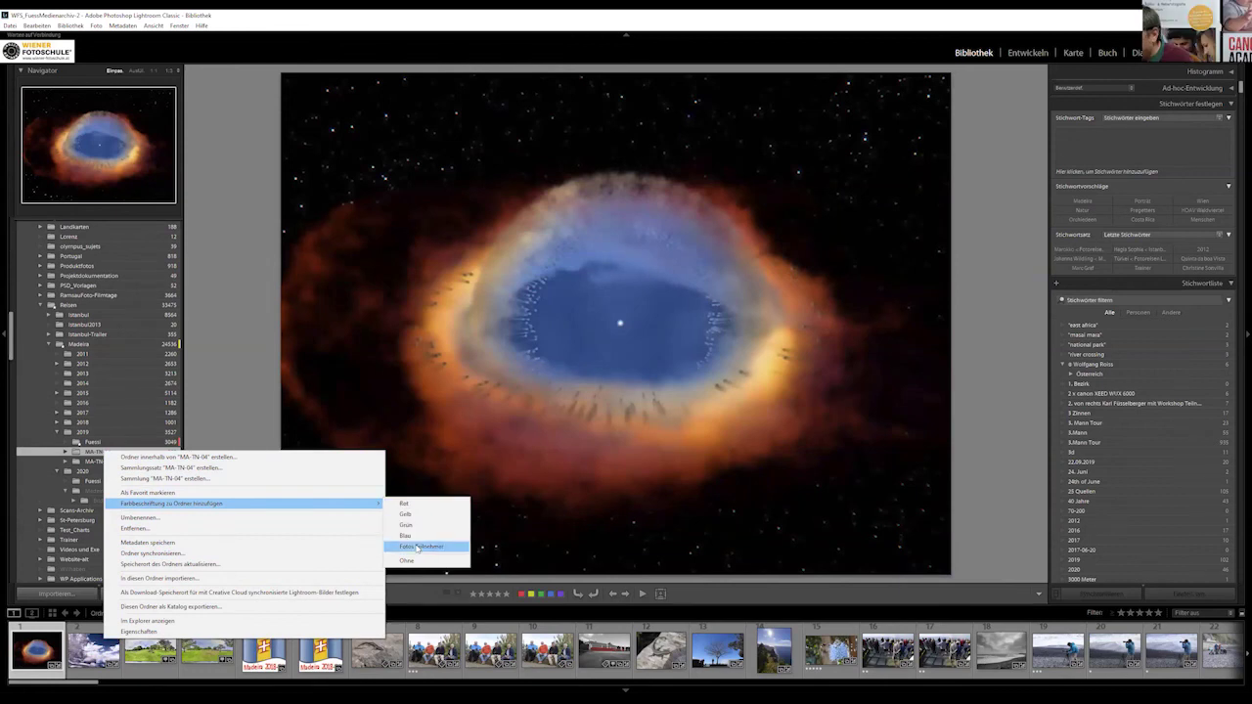
{"action": "left_click", "coordinate": [407, 546]}
- Filter the folder list by the "Fotos Teilnehmer" colour label
{"action": "scroll", "coordinate": [12, 352], "scroll_direction": "up", "scroll_amount": 15}
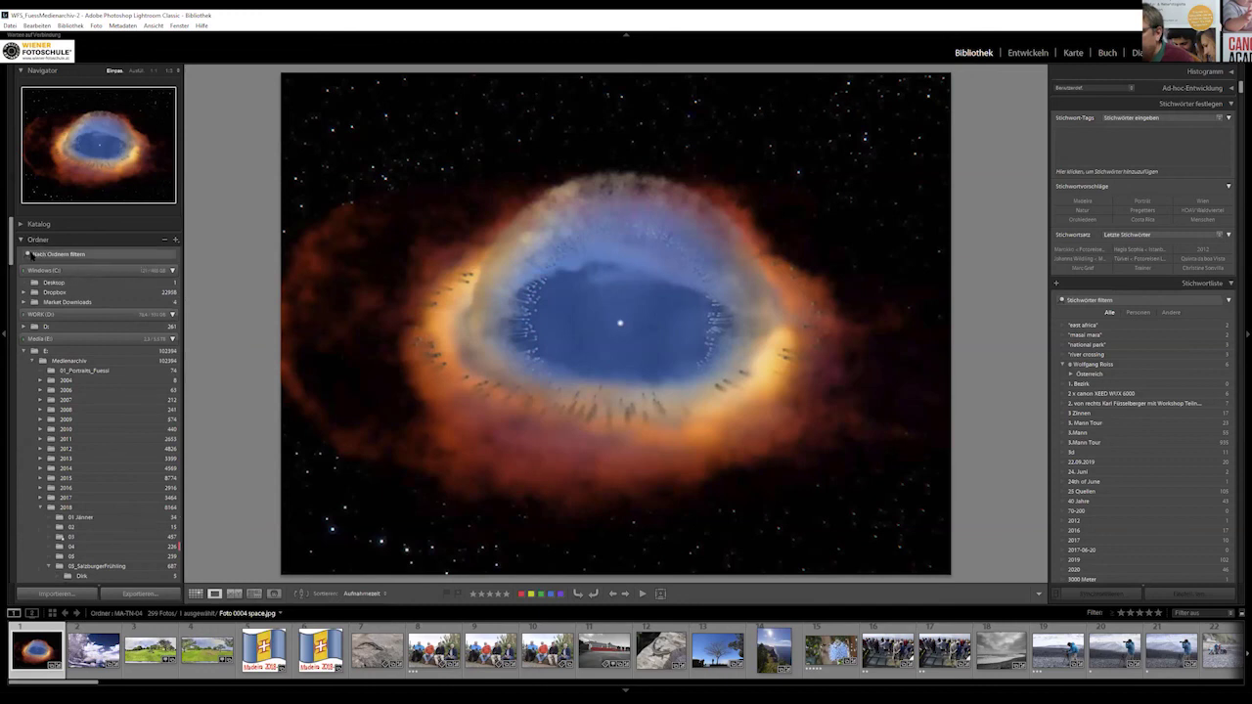
{"action": "left_click", "coordinate": [32, 255]}
{"action": "mouse_move", "coordinate": [65, 282]}
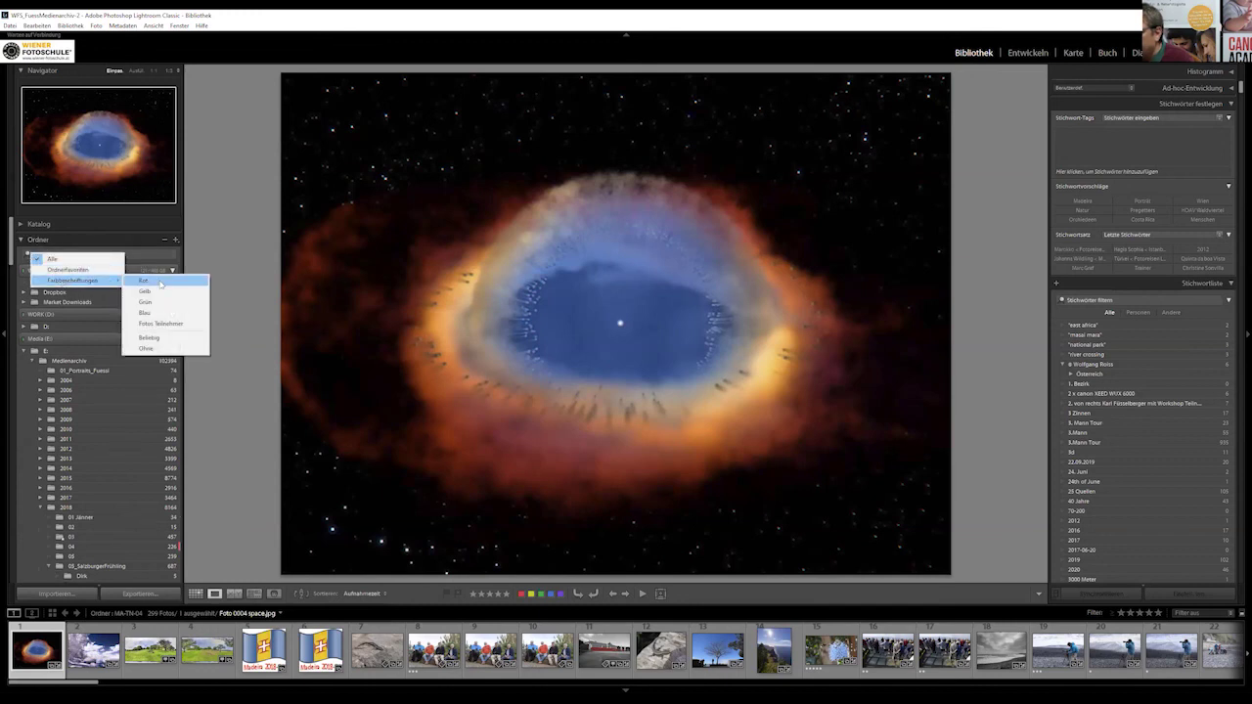
{"action": "left_click", "coordinate": [164, 324]}
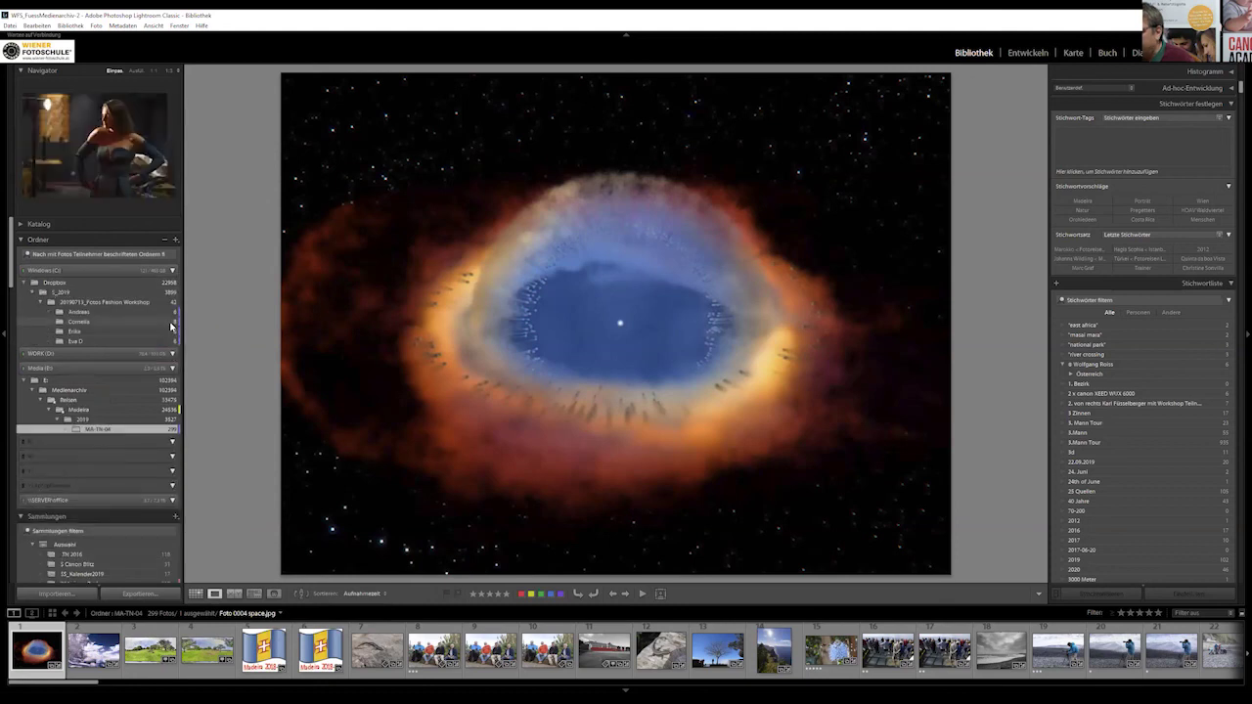